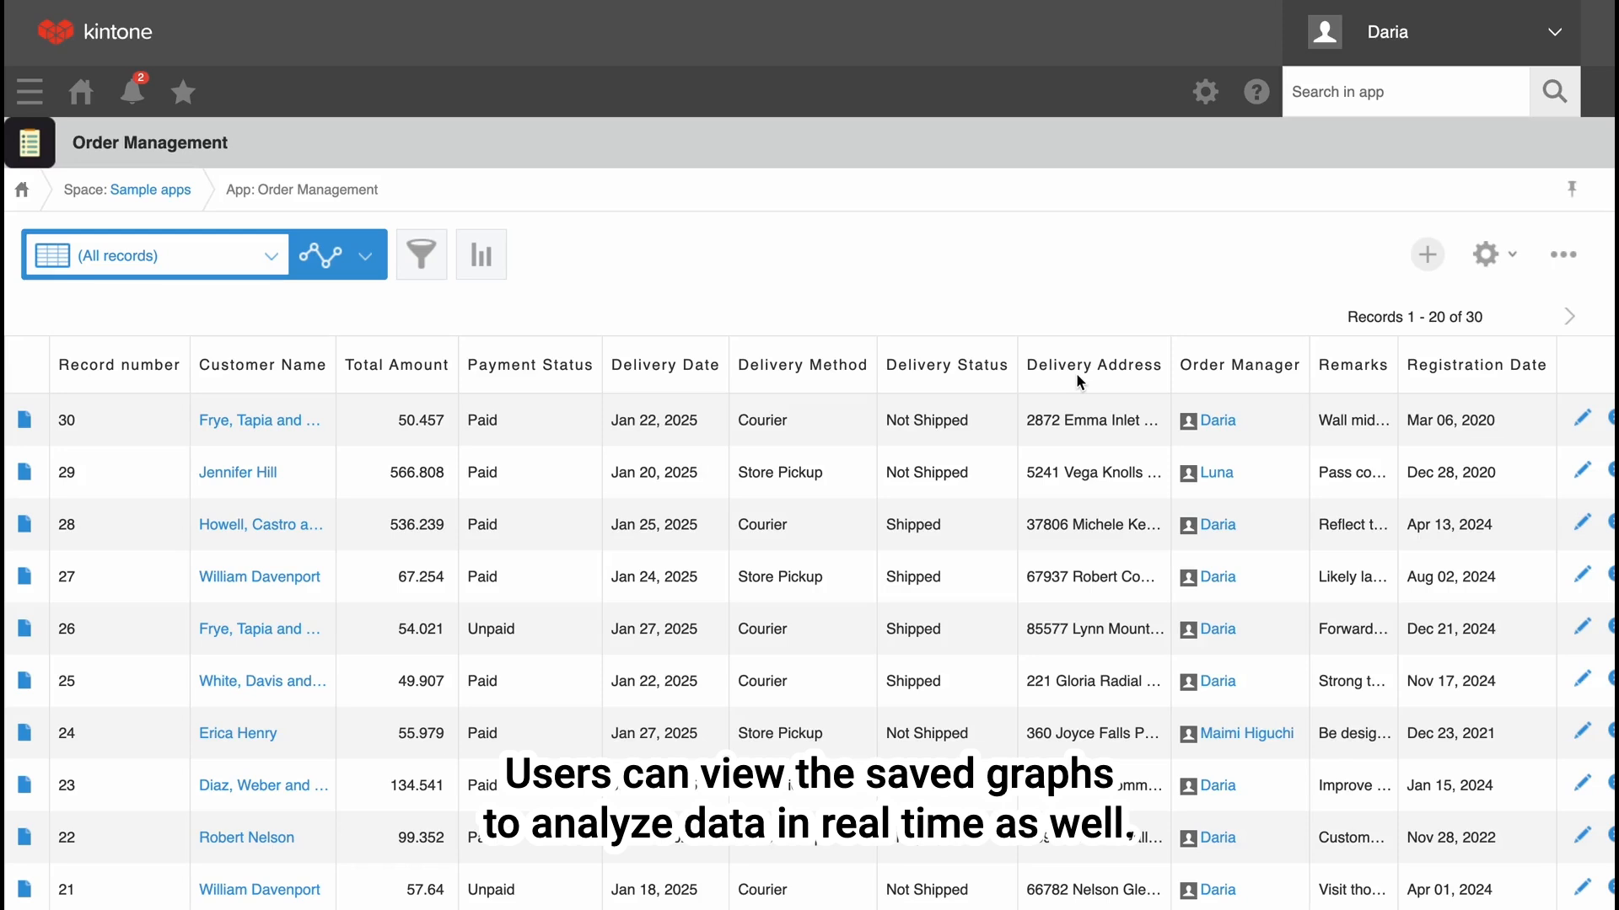
Display the saved Sales Growth Chart for the order records, followed by the Product Popularity graph.
left_click(365, 258)
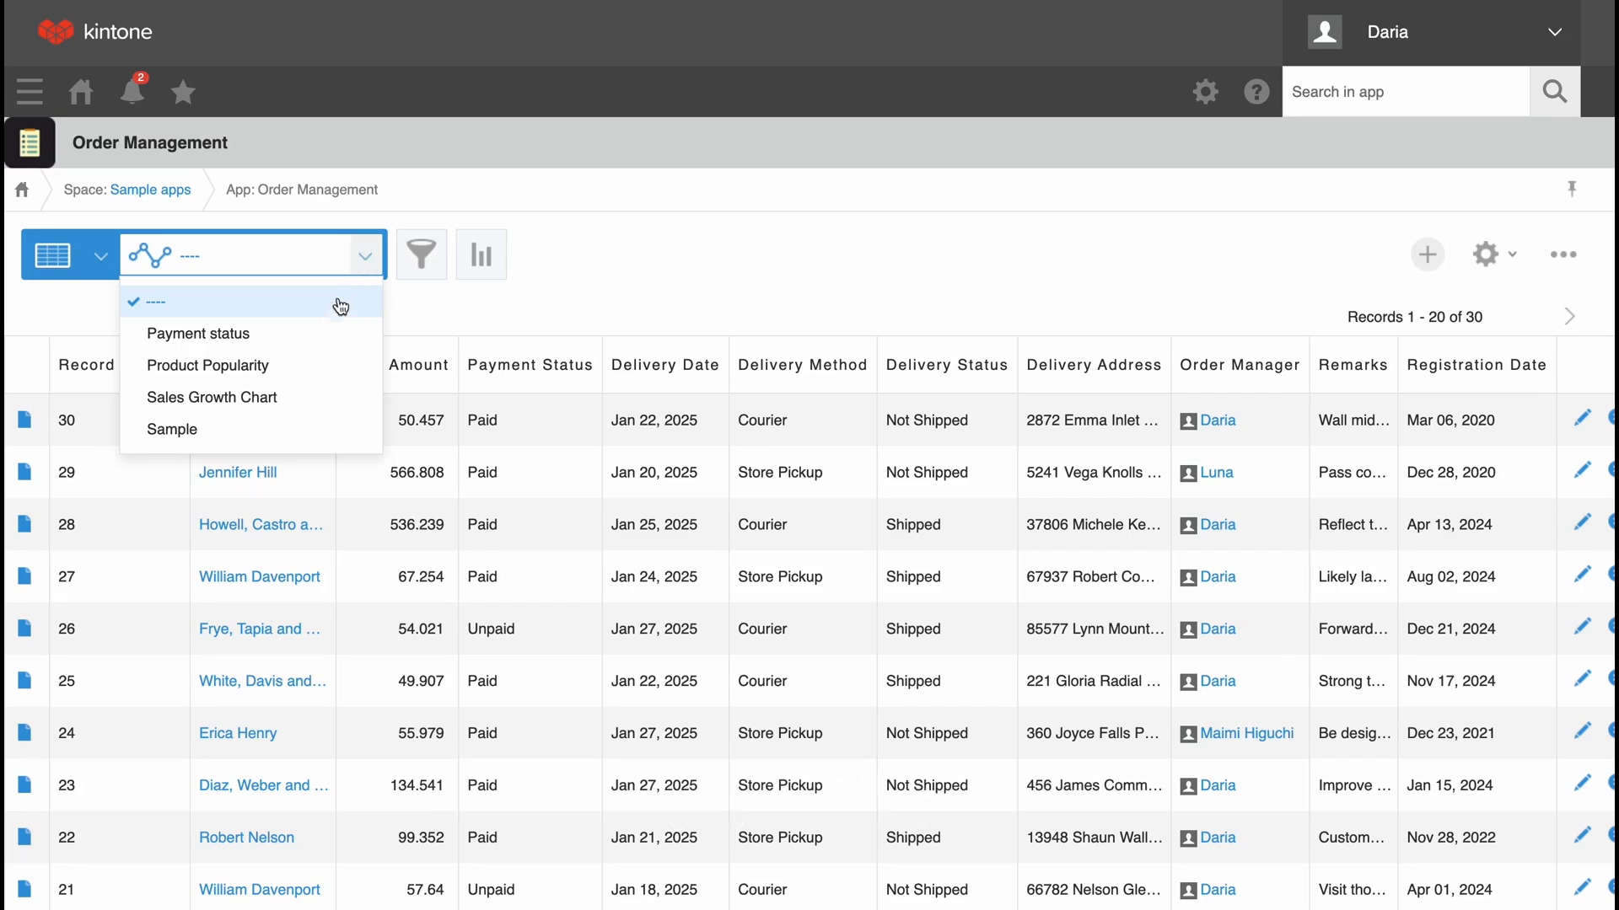
left_click(299, 395)
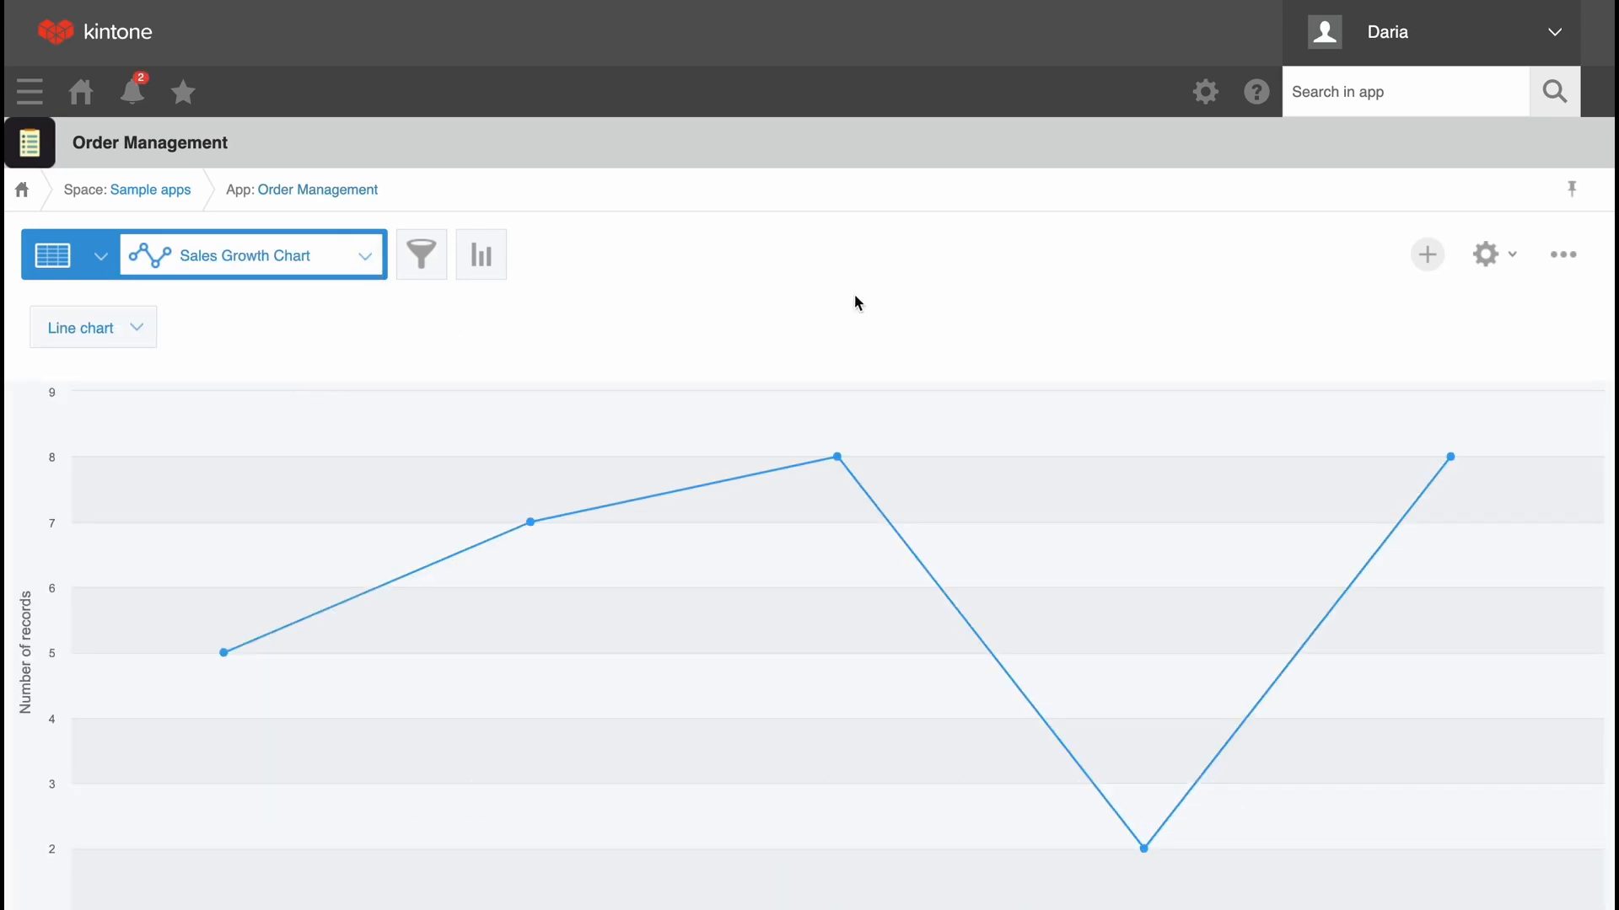
left_click(331, 255)
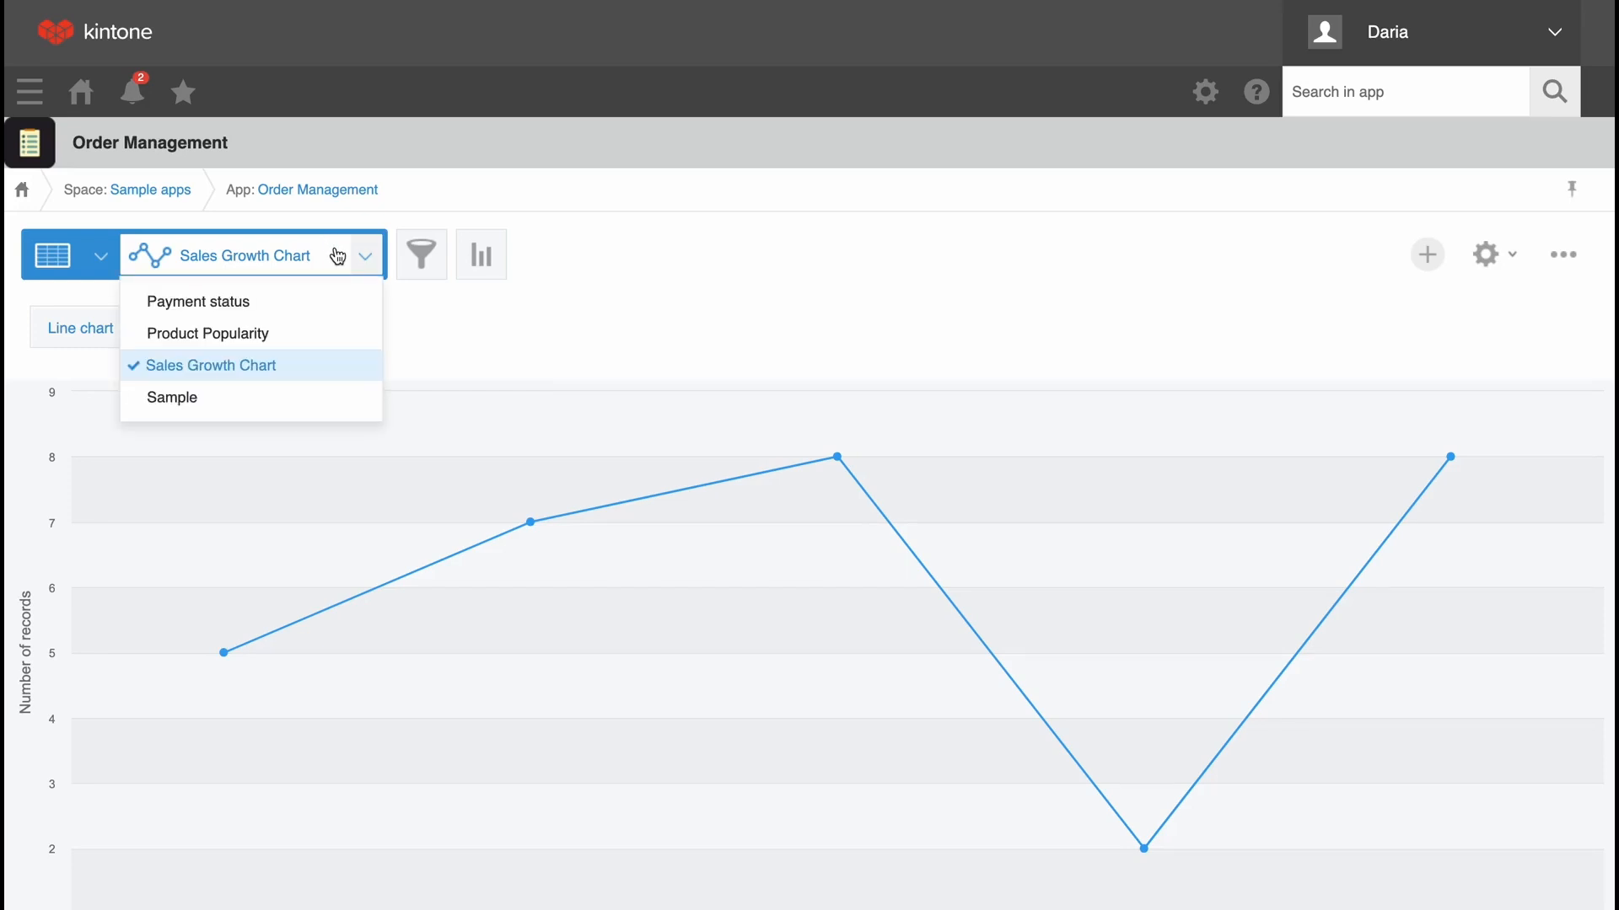
left_click(270, 335)
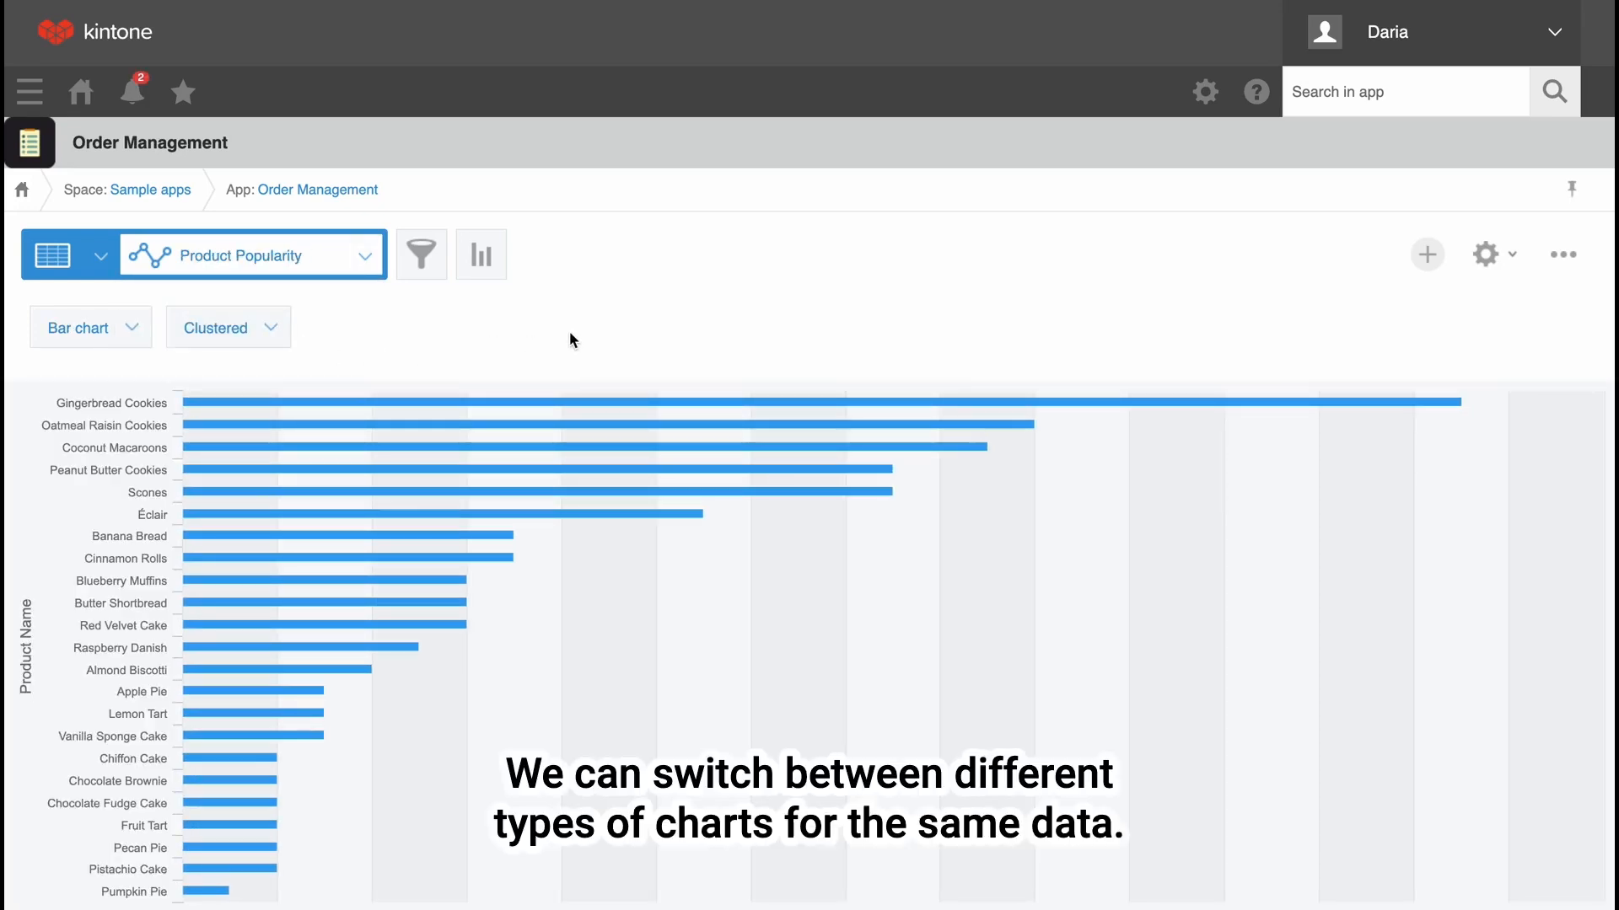
Show the Product Popularity data as a pie chart and as a column chart.
left_click(132, 333)
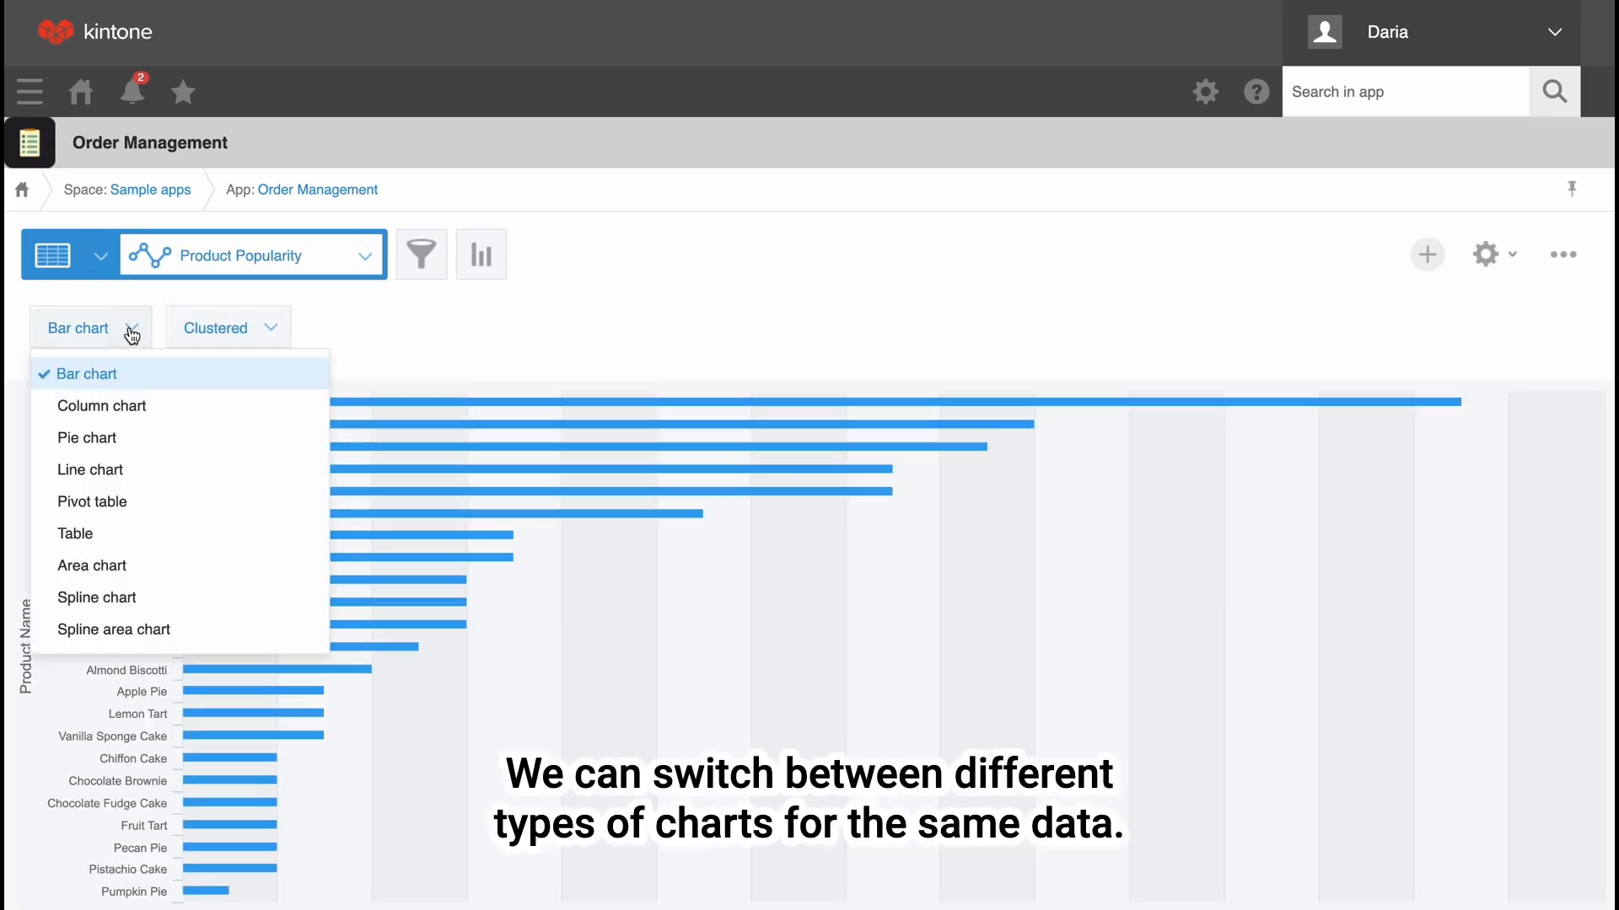
left_click(139, 439)
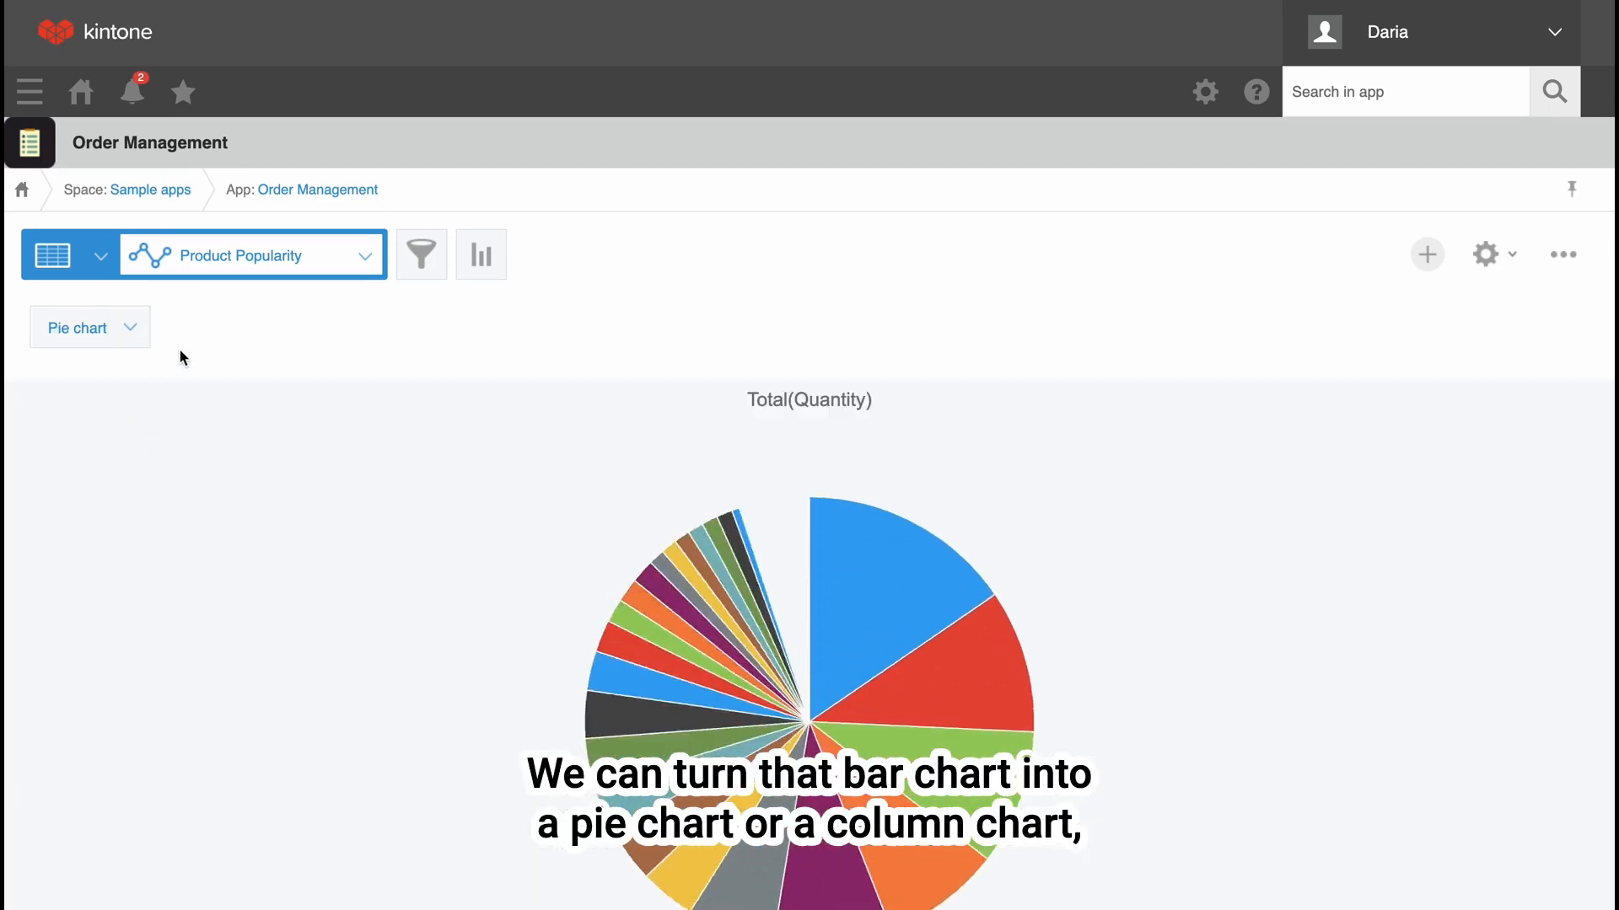
scroll(132, 345, "down", 2)
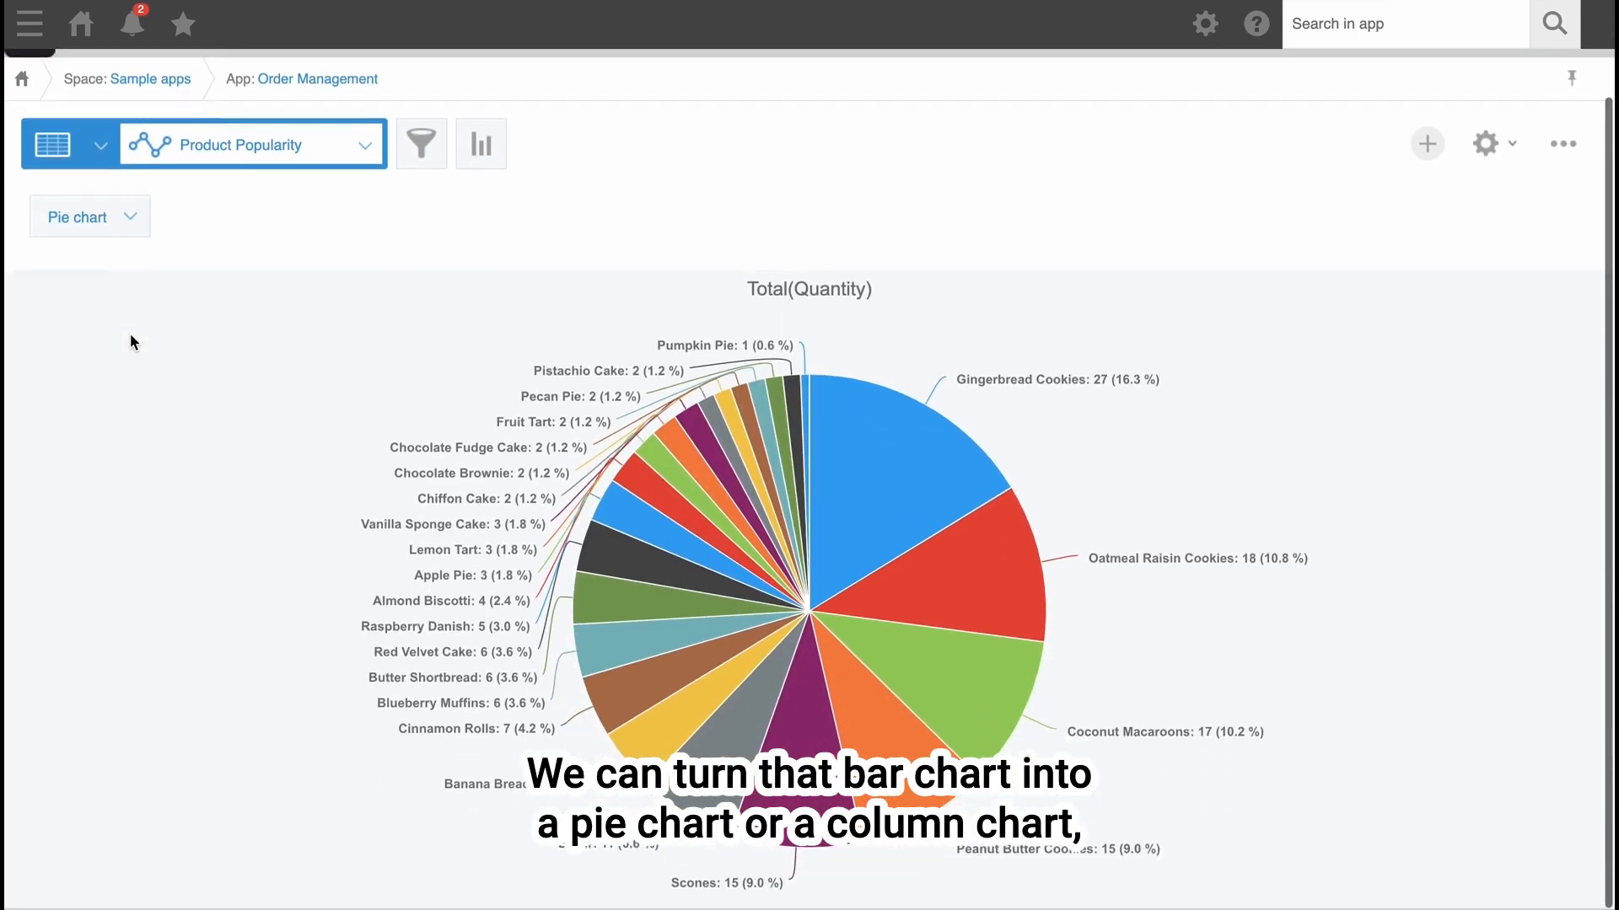
left_click(139, 224)
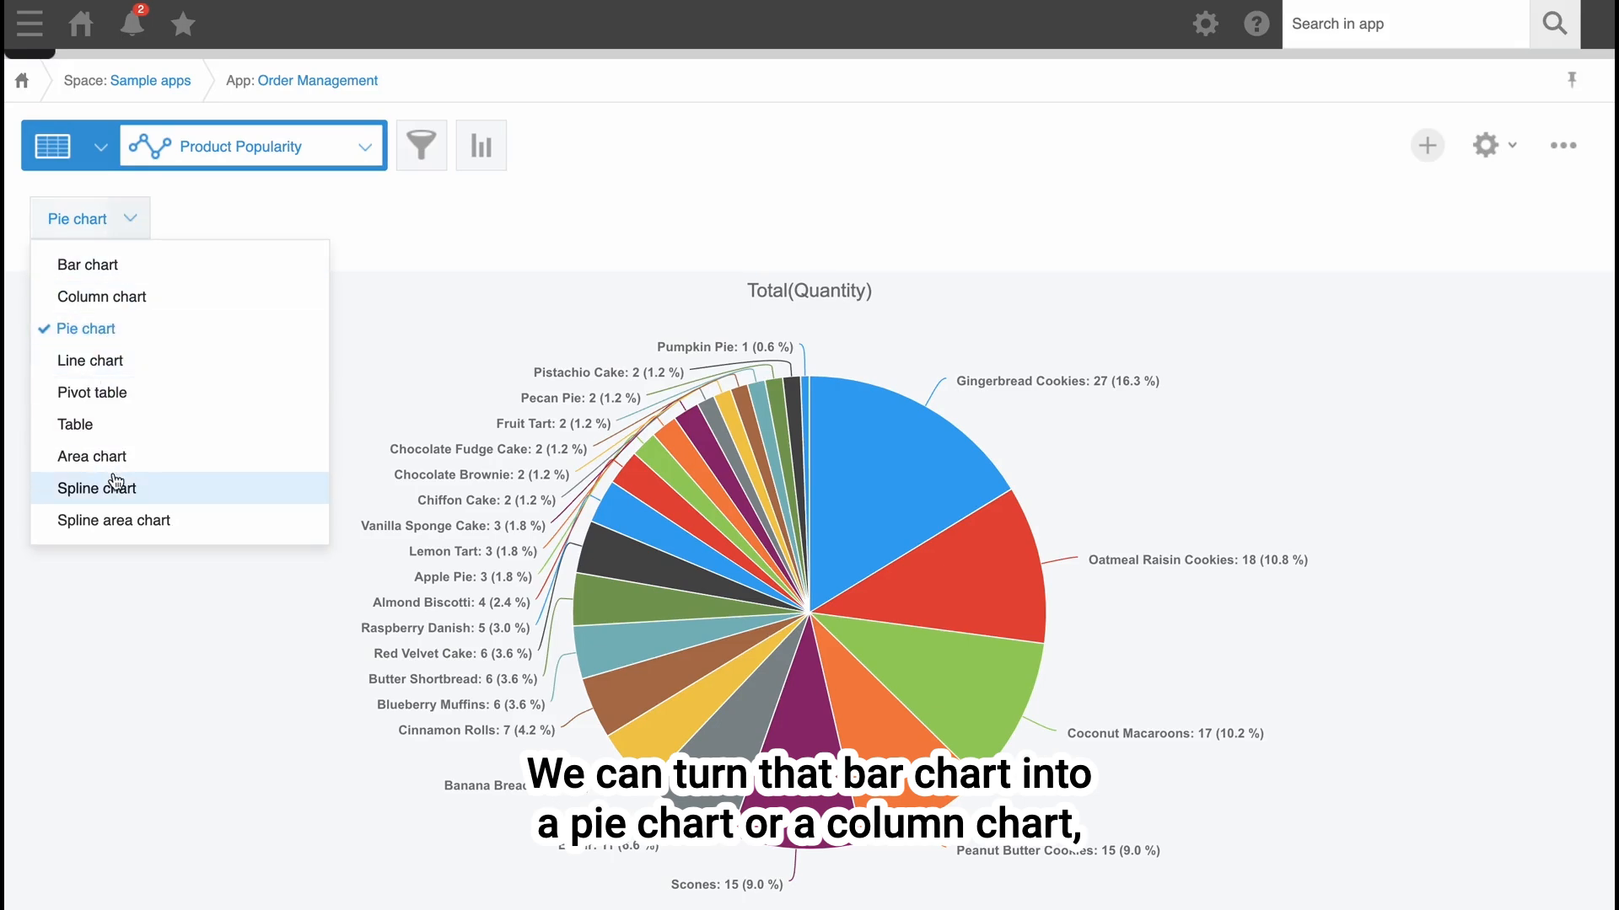
left_click(120, 308)
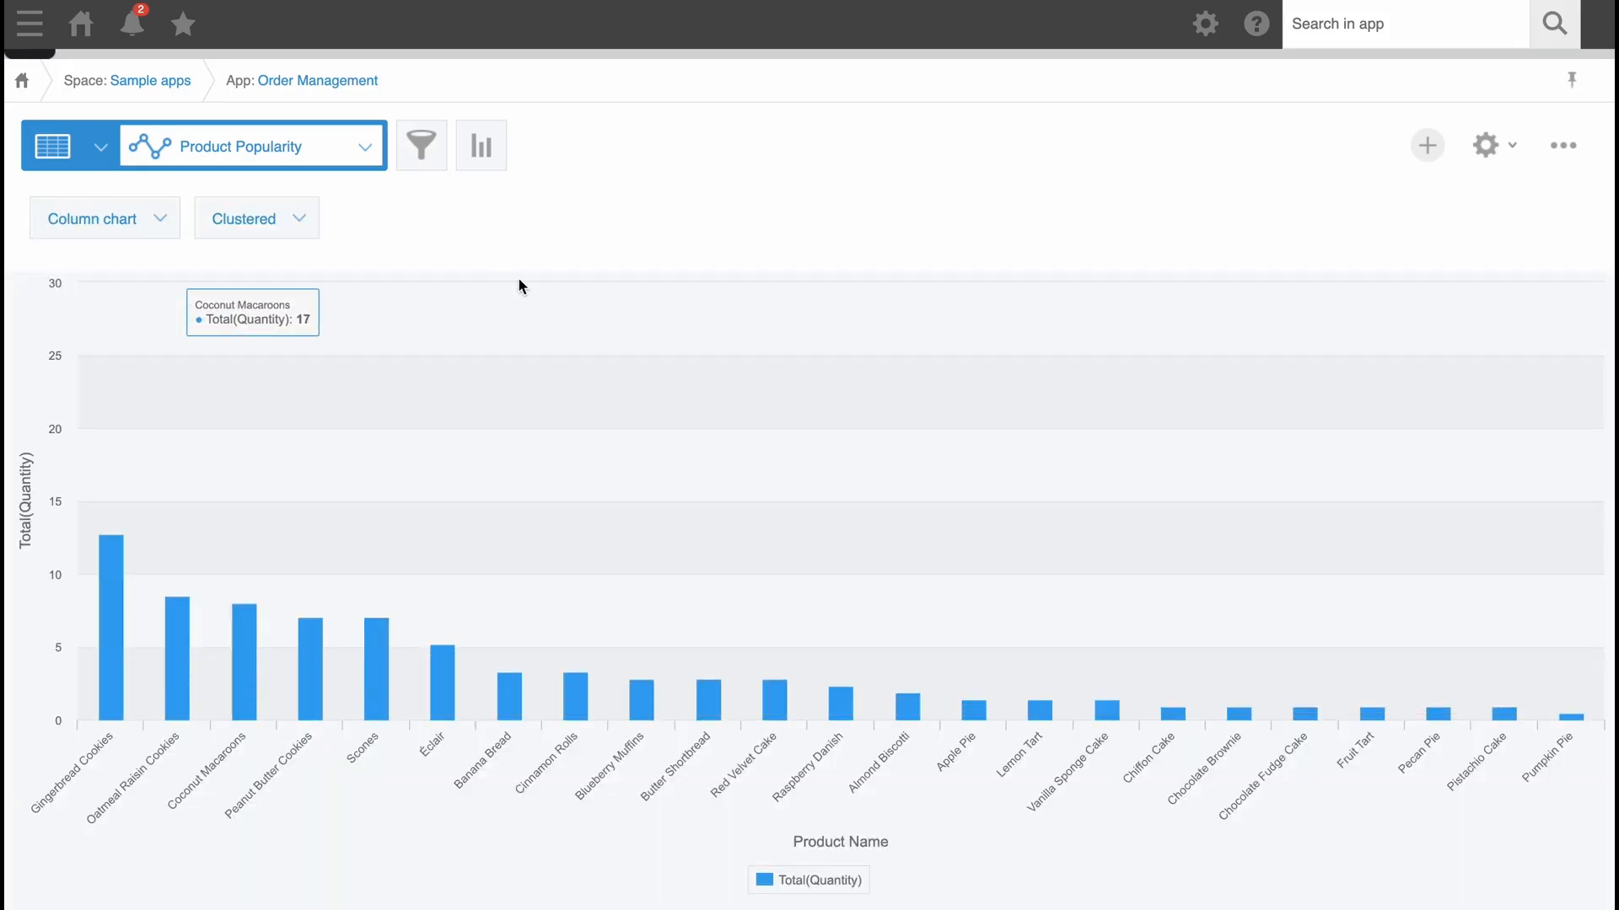
Show the Product Popularity data as a table and look through its product rows.
left_click(149, 224)
left_click(96, 422)
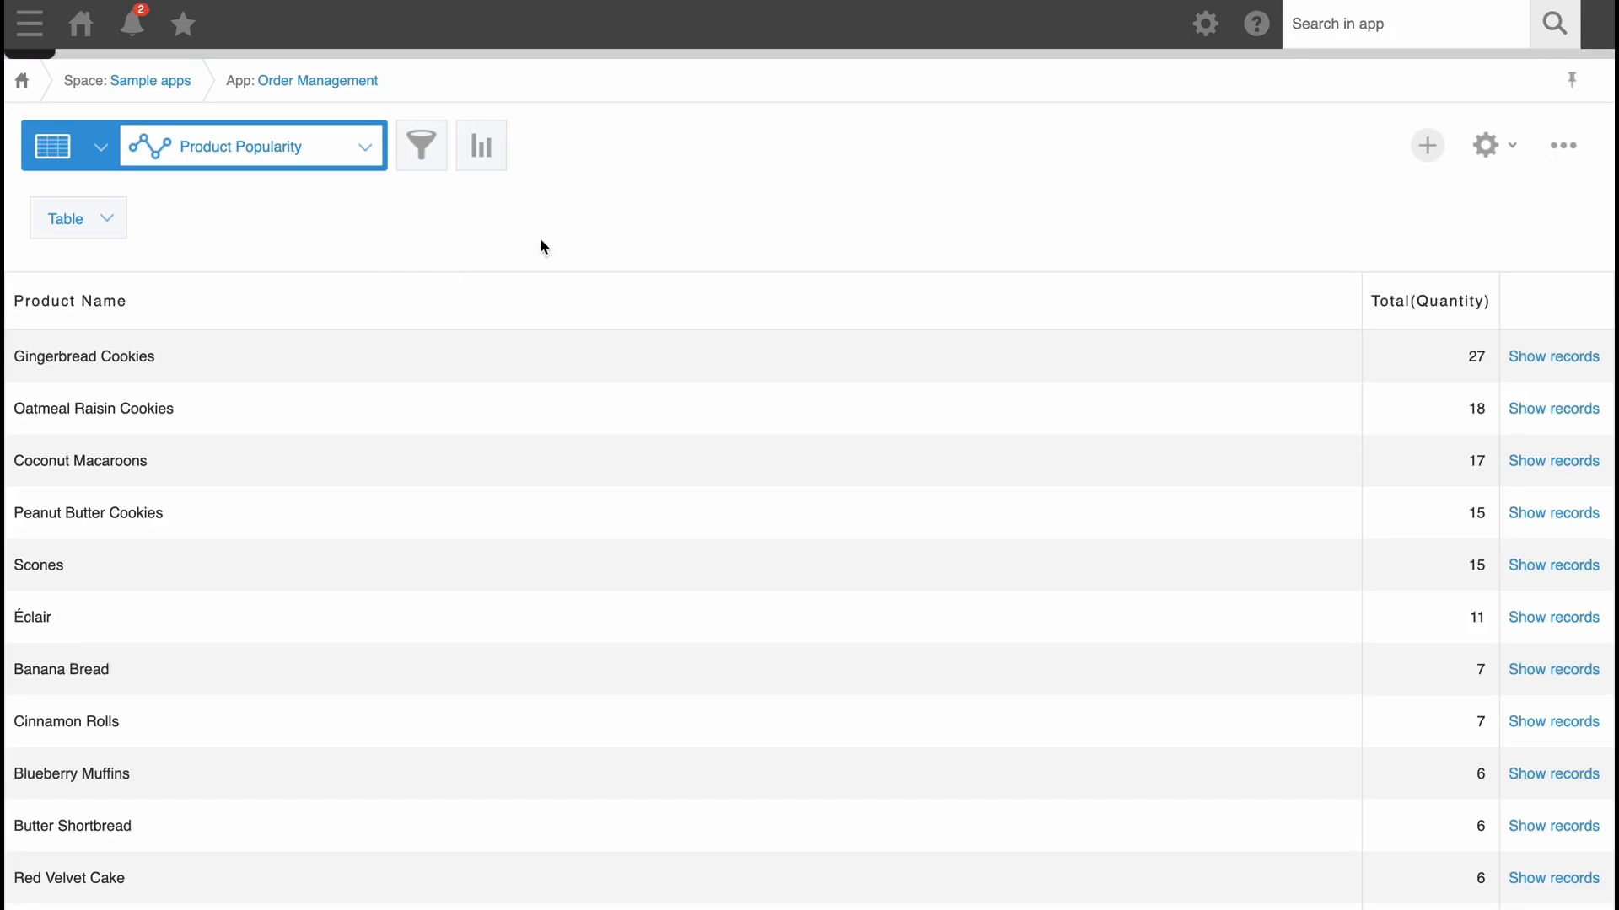
scroll(742, 477, "down", 8)
scroll(742, 477, "up", 4)
scroll(740, 472, "up", 5)
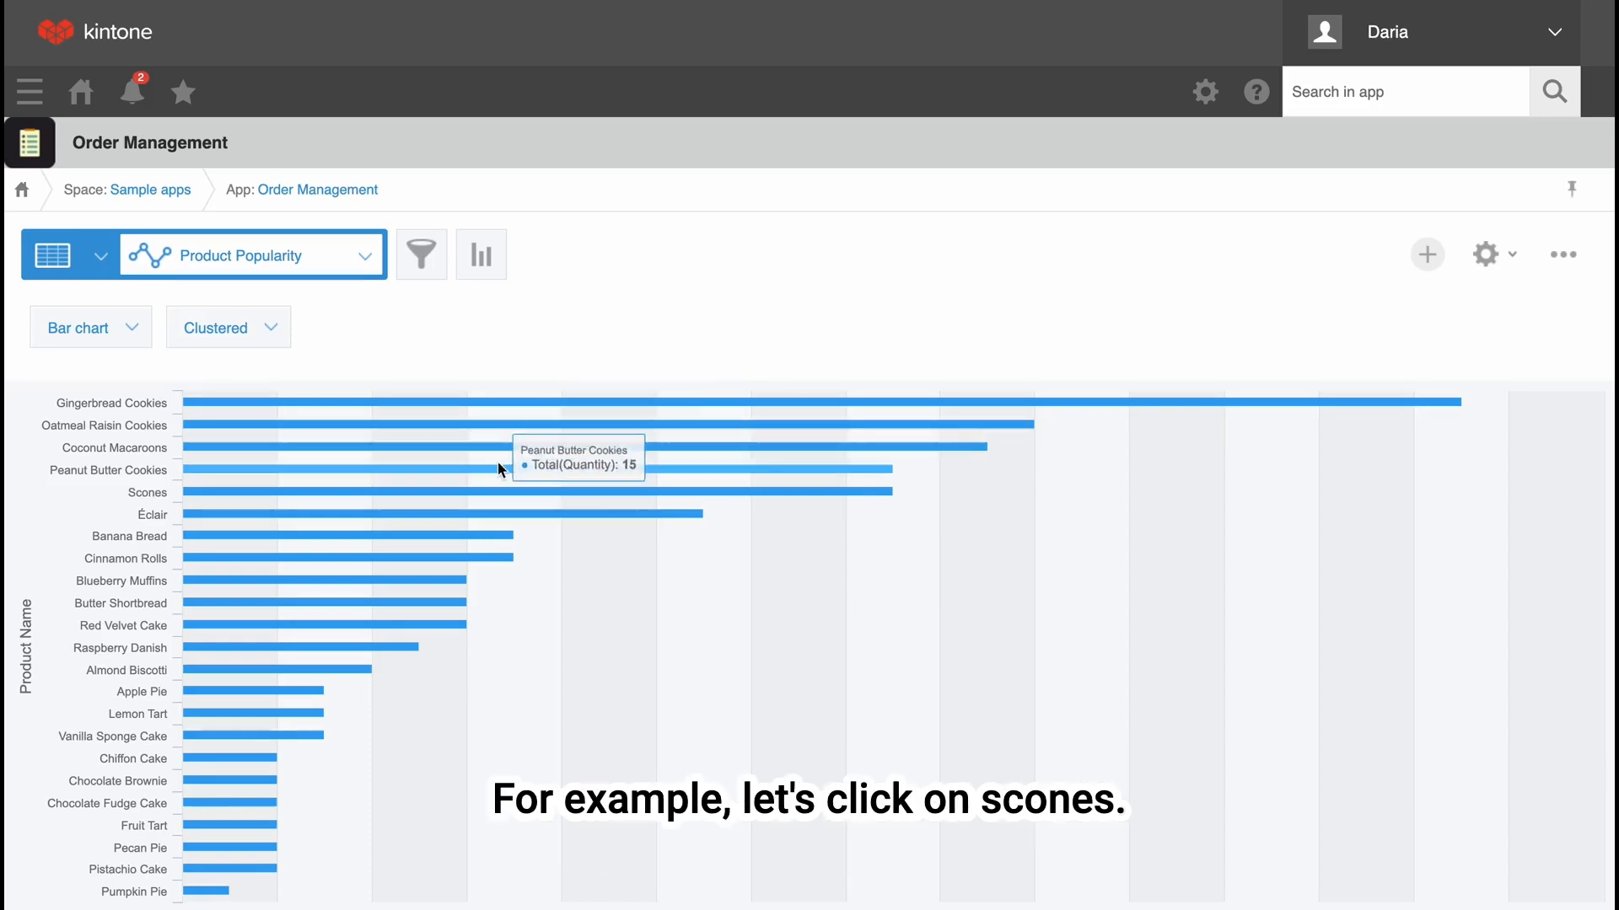
List the order records behind the Scones bar and check the Scones line in record 29's order details.
left_click(468, 490)
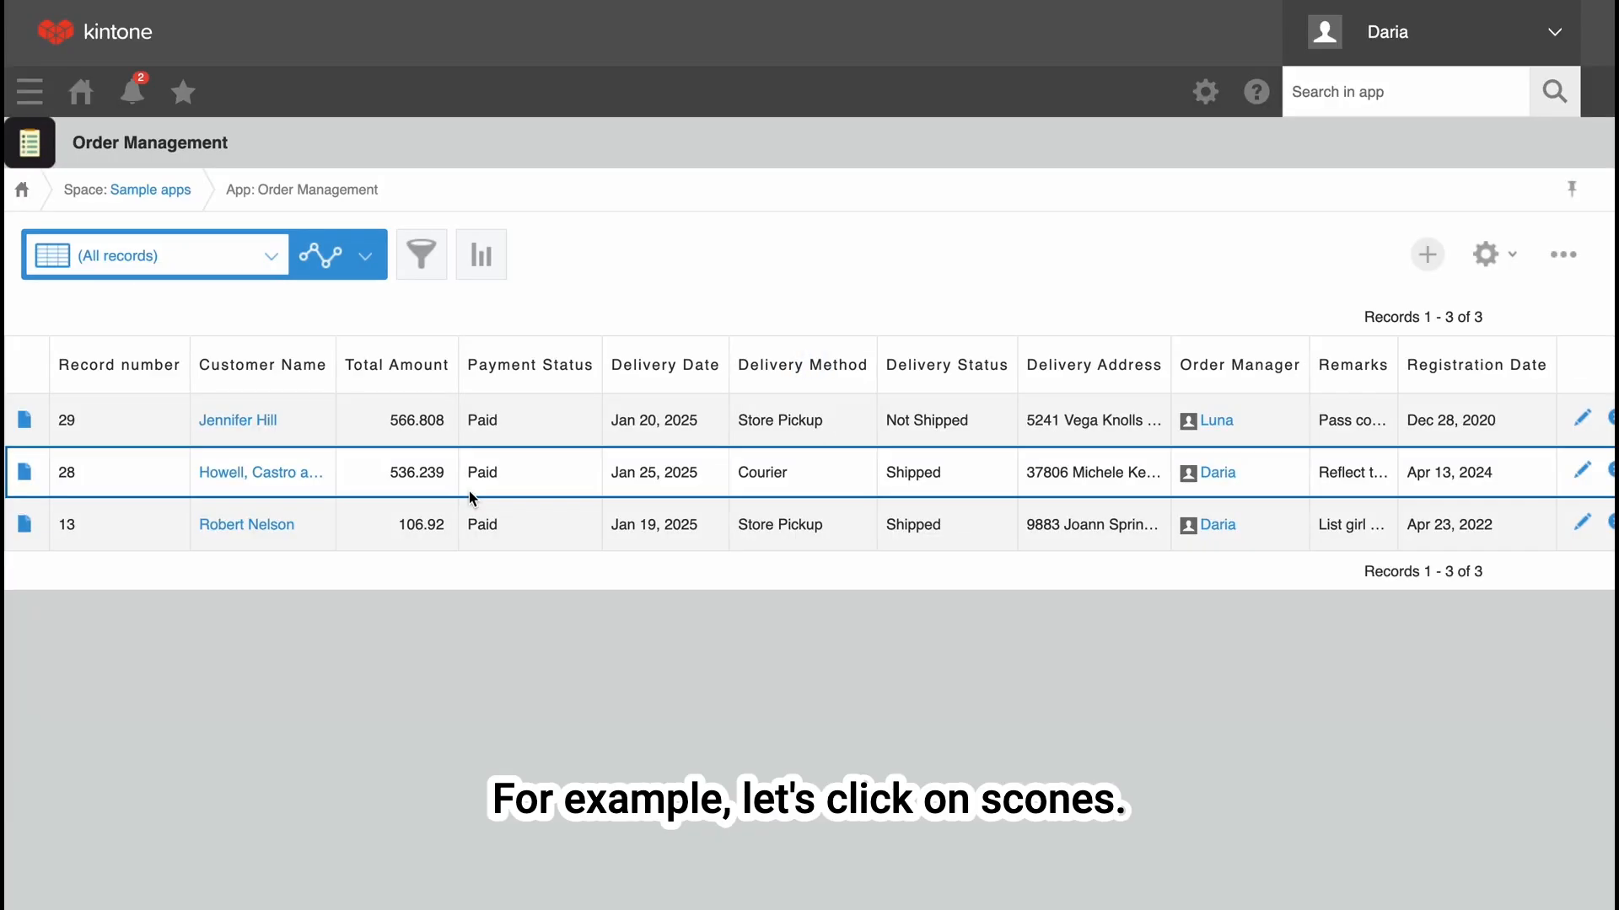
scroll(1390, 456, "right", 2)
scroll(1391, 457, "left", 2)
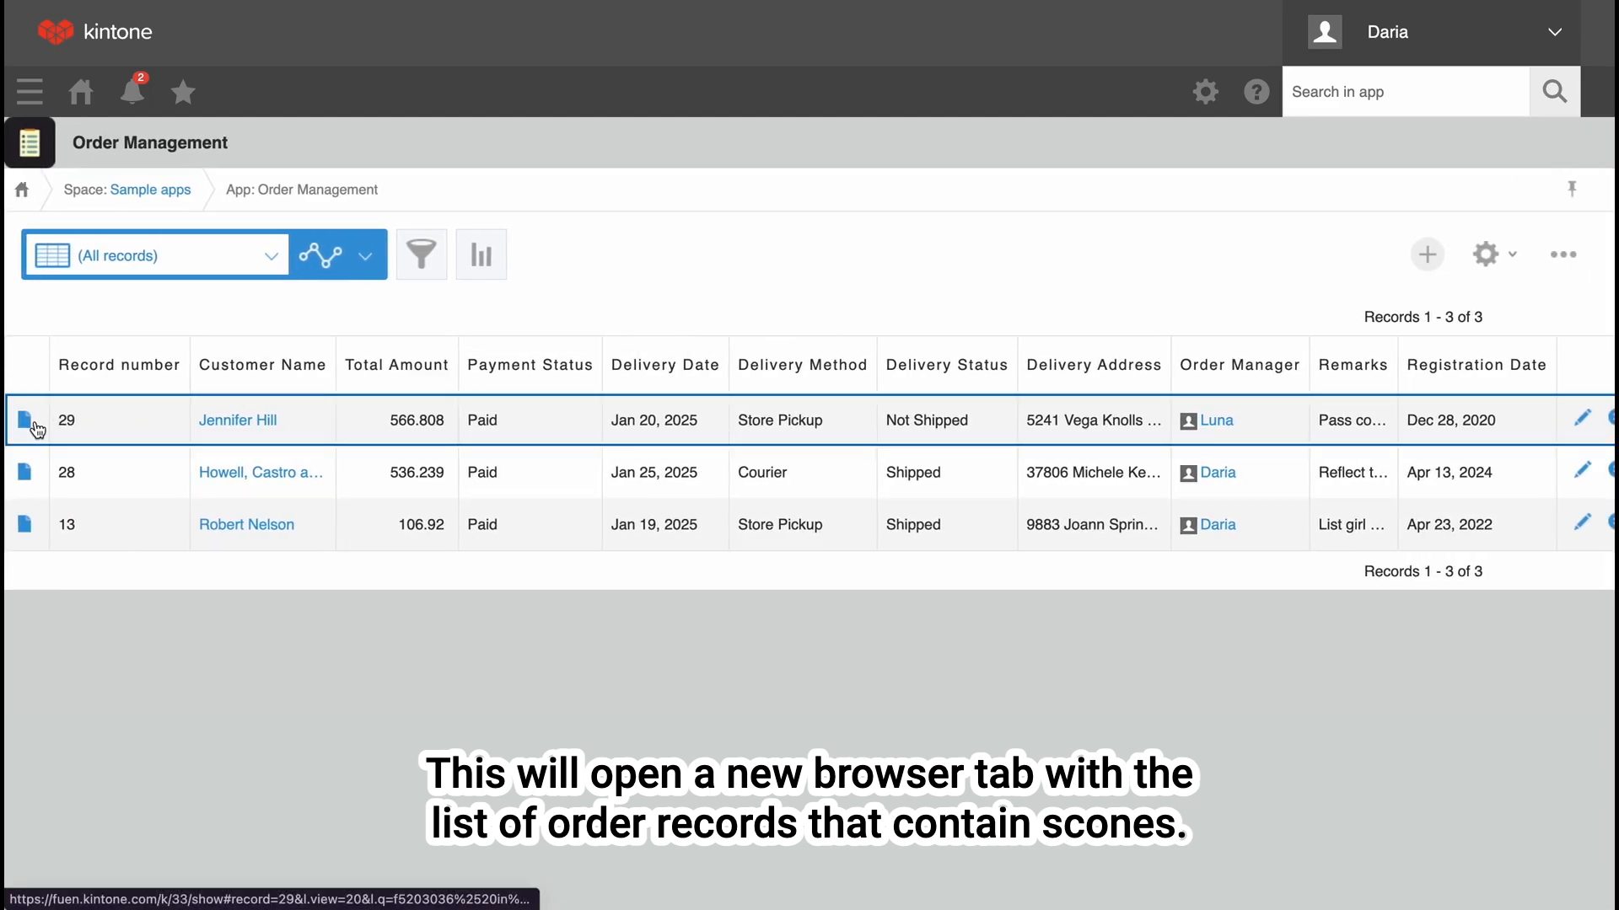
left_click(34, 422)
scroll(112, 338, "down", 2)
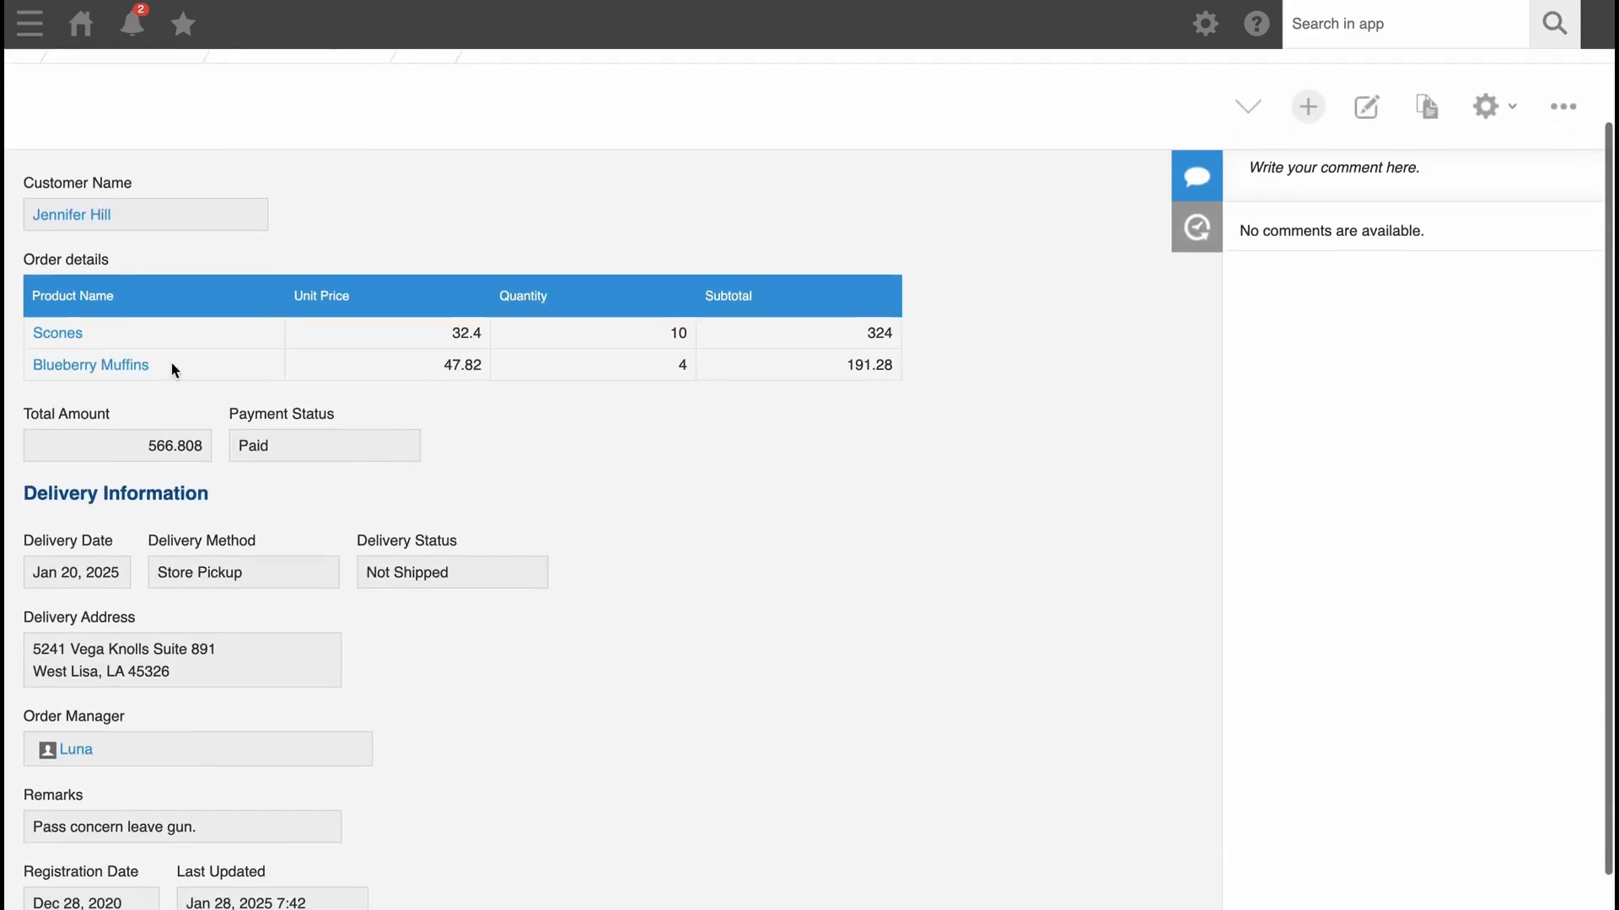
left_click_drag(110, 332, 28, 332)
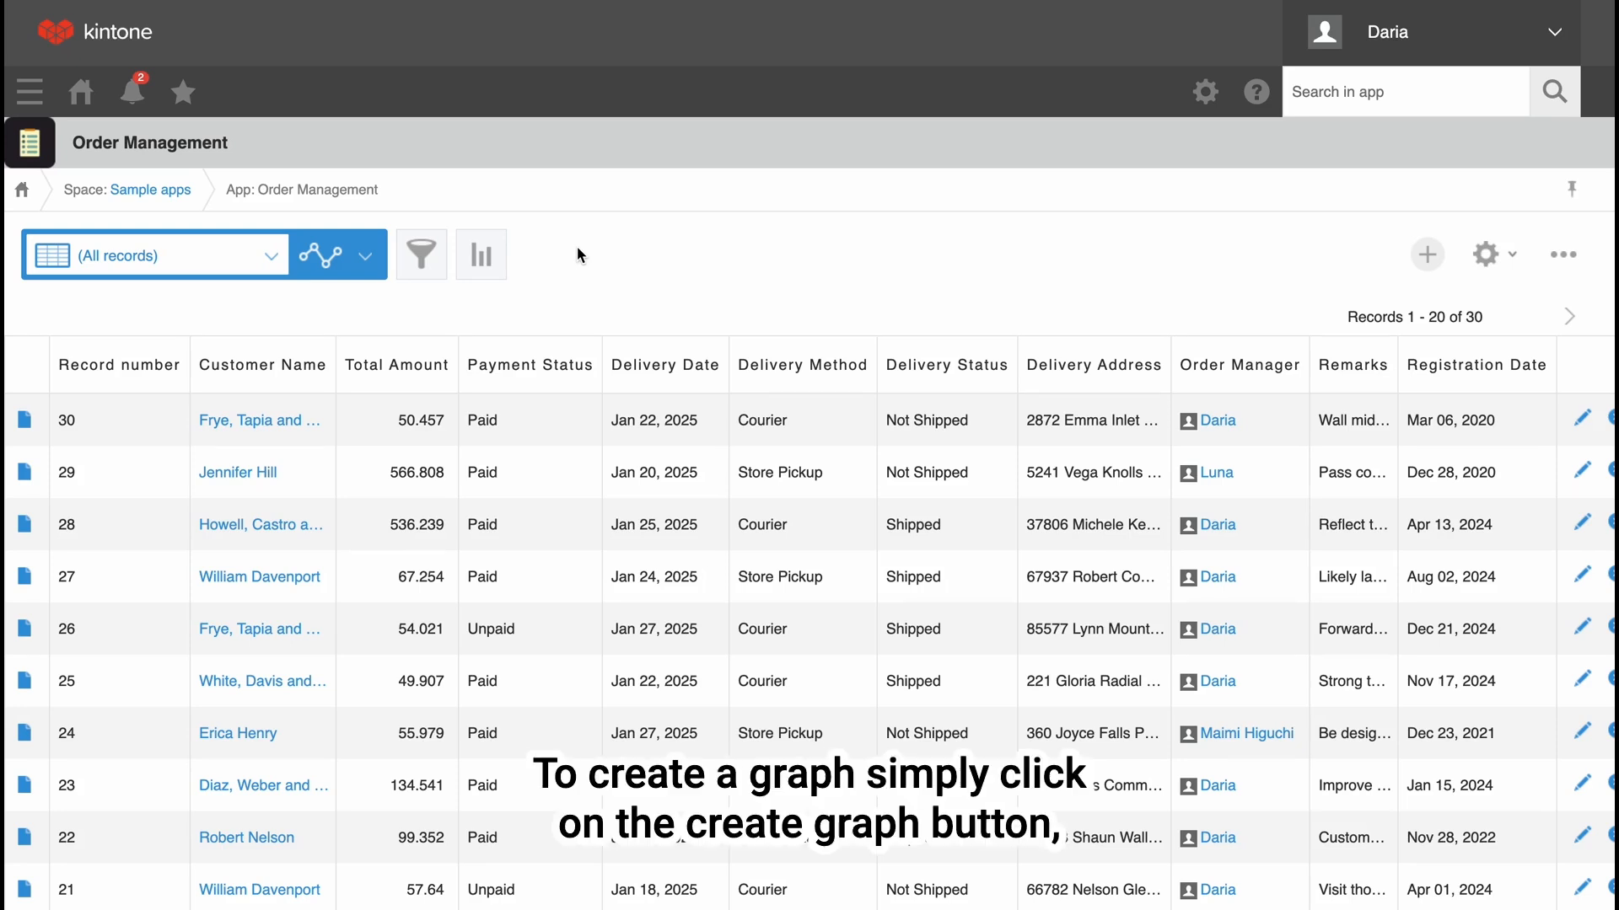
Start a new graph for the order records, look over the recommended graphs and choose the bar chart type.
left_click(481, 255)
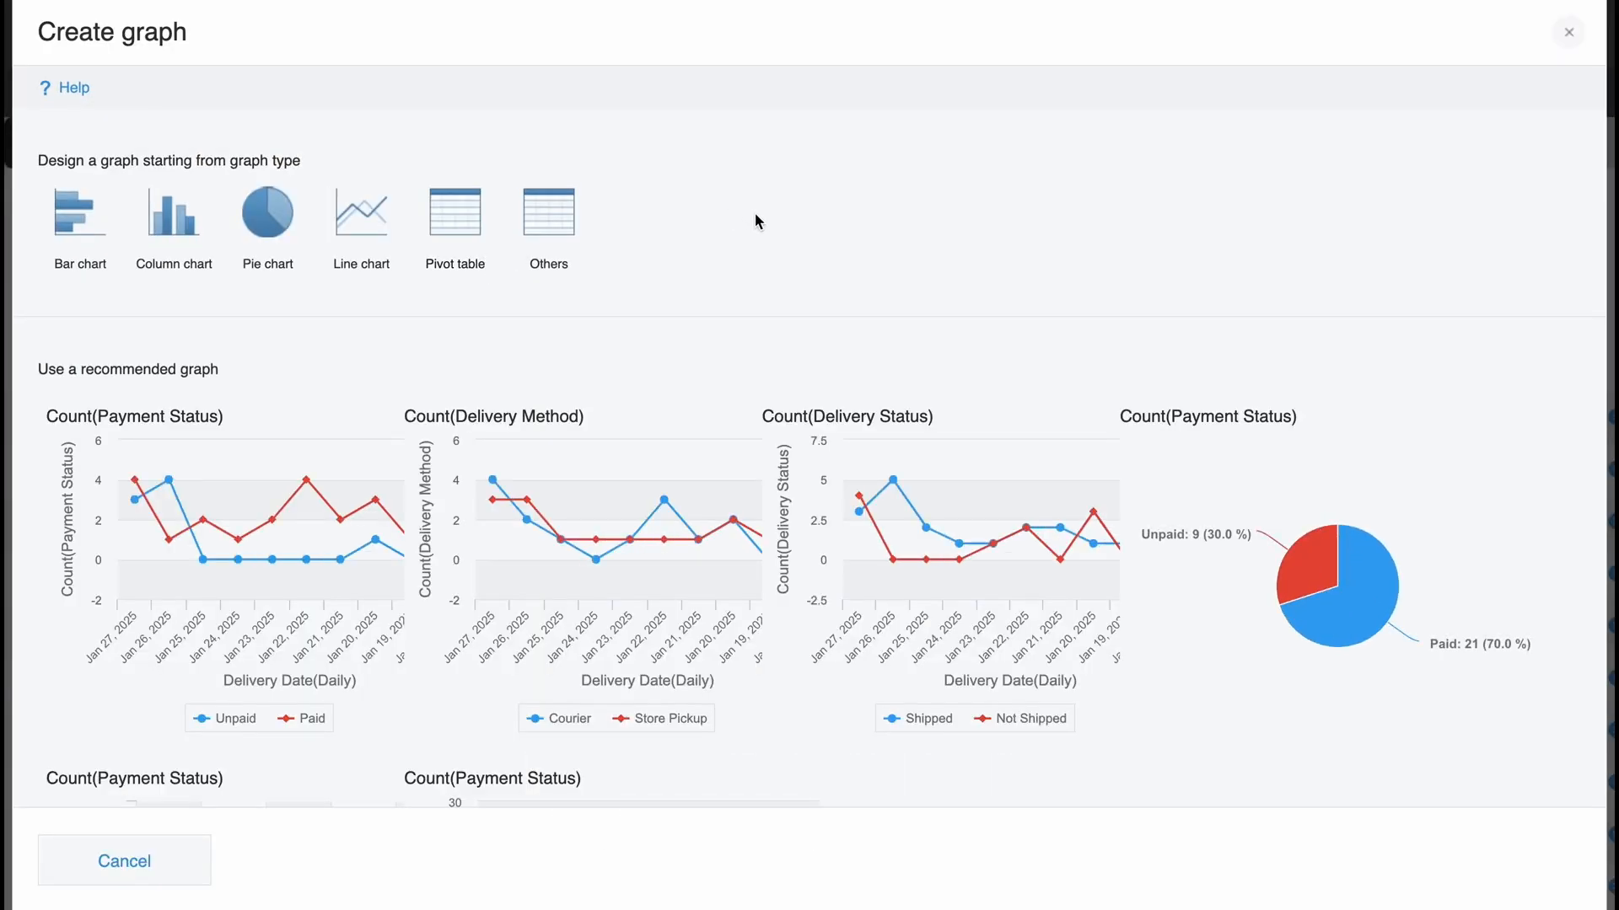
scroll(756, 217, "down", 5)
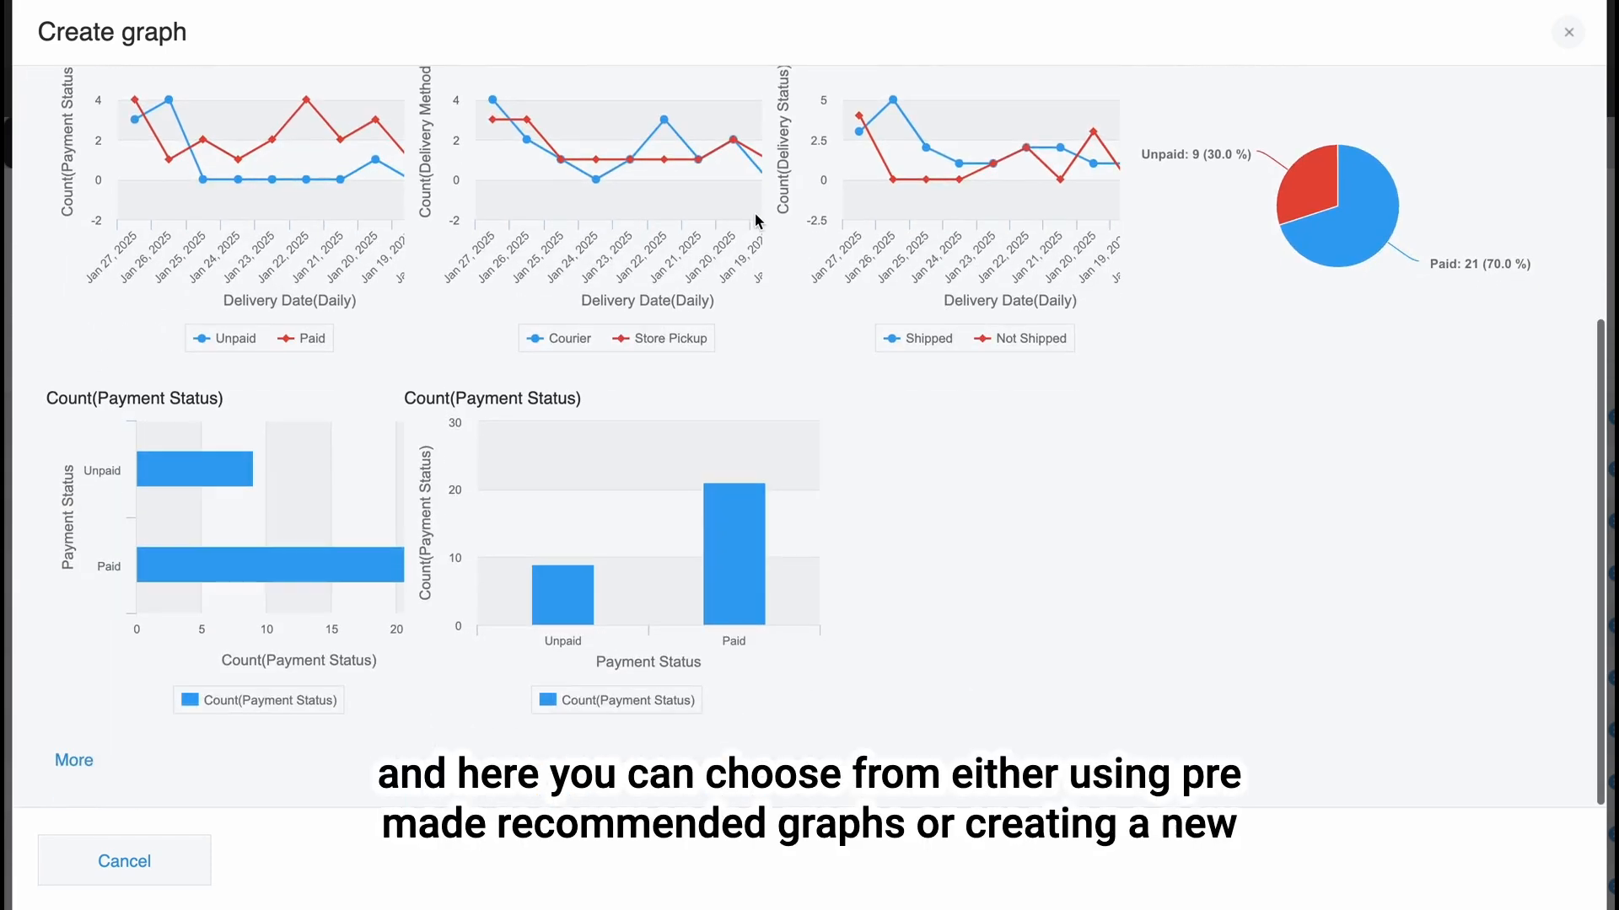
scroll(861, 509, "up", 5)
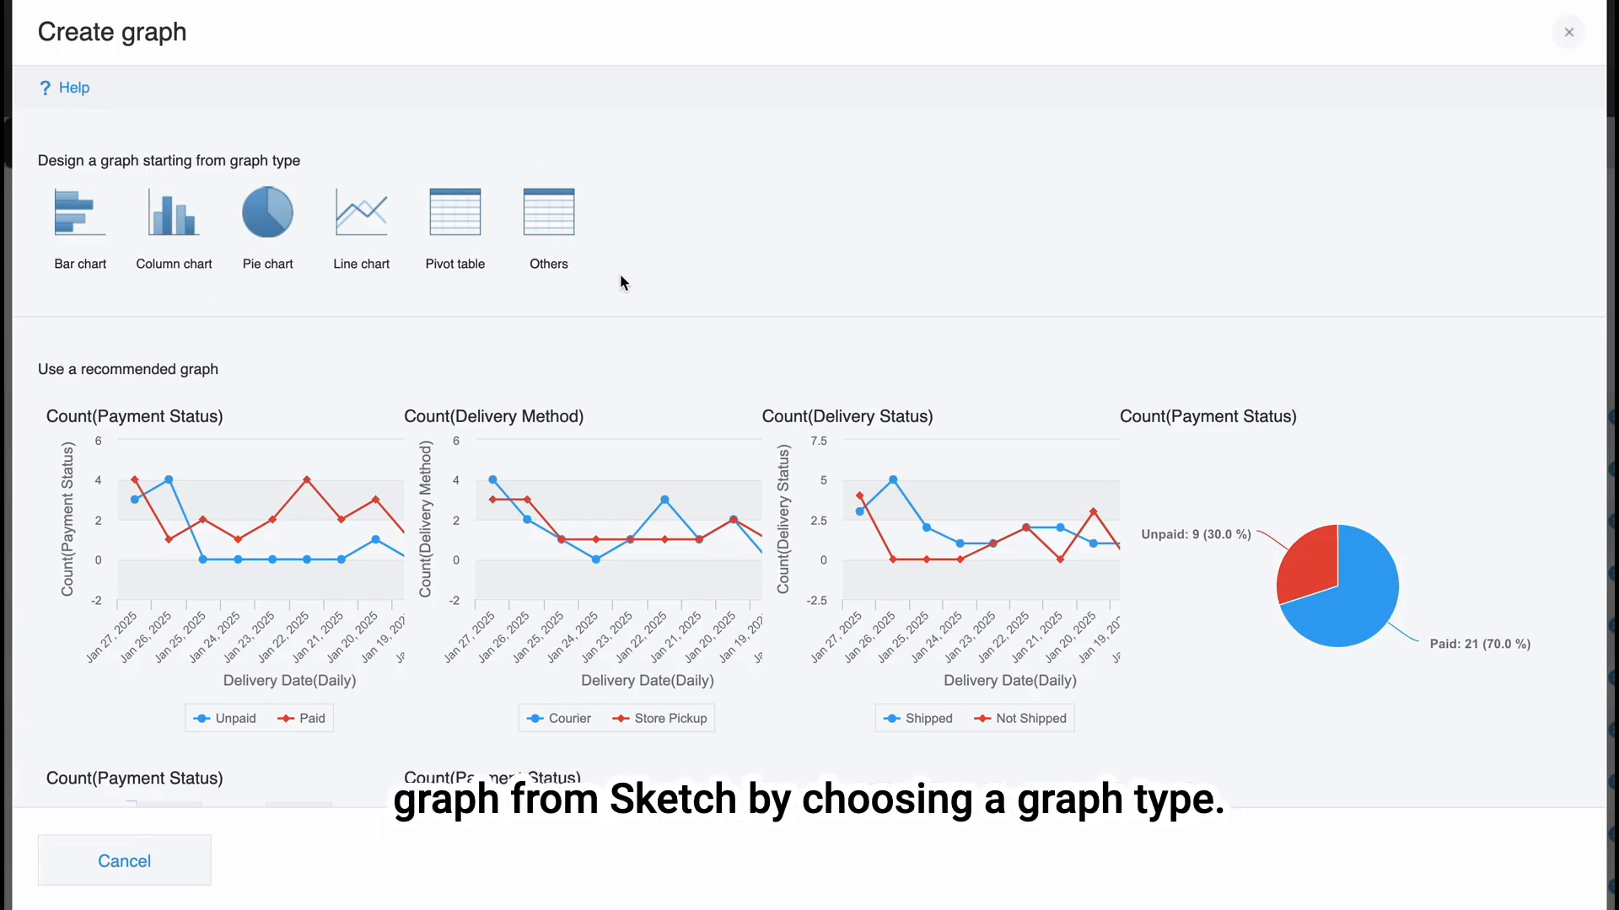
left_click(80, 226)
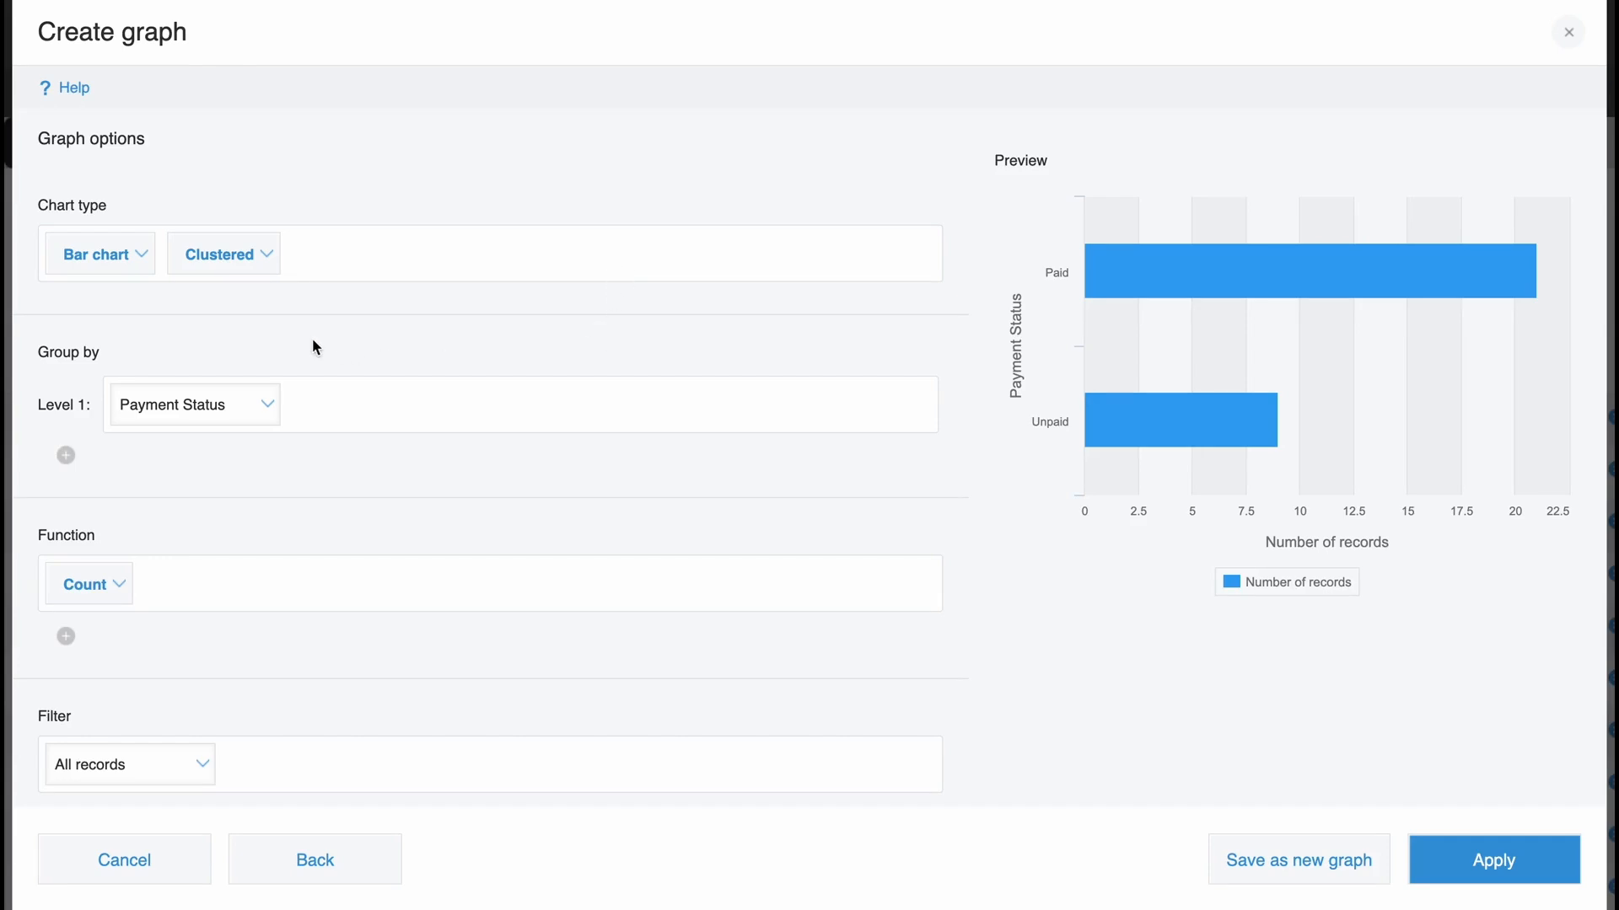
Look over the available grouping fields, and try adding a second grouping level and removing it.
left_click(258, 405)
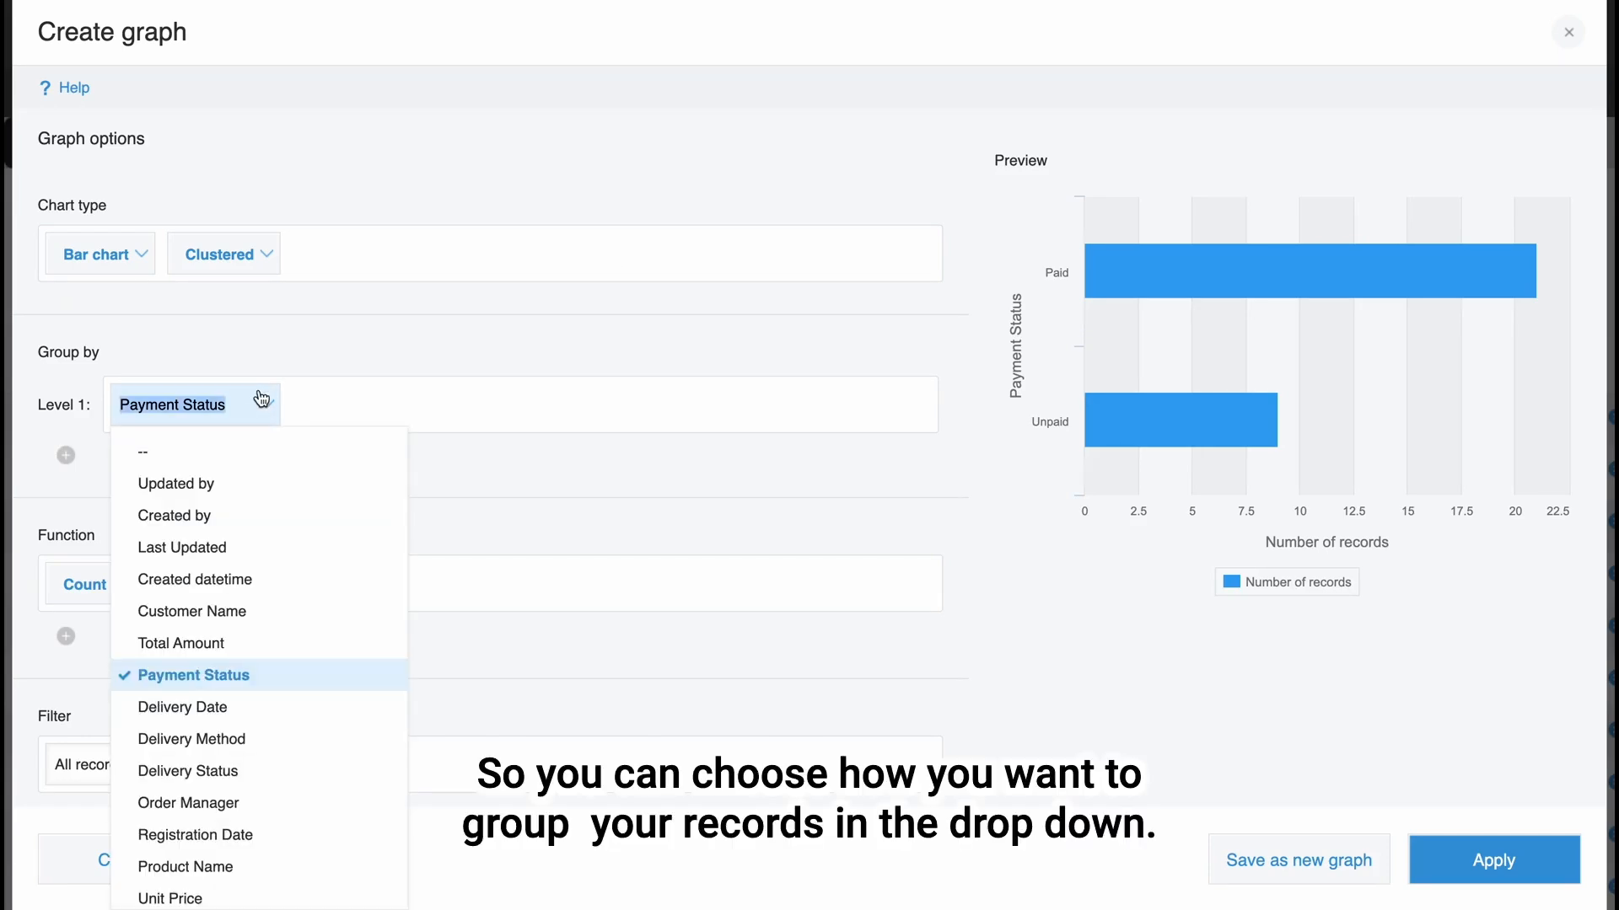
left_click(249, 362)
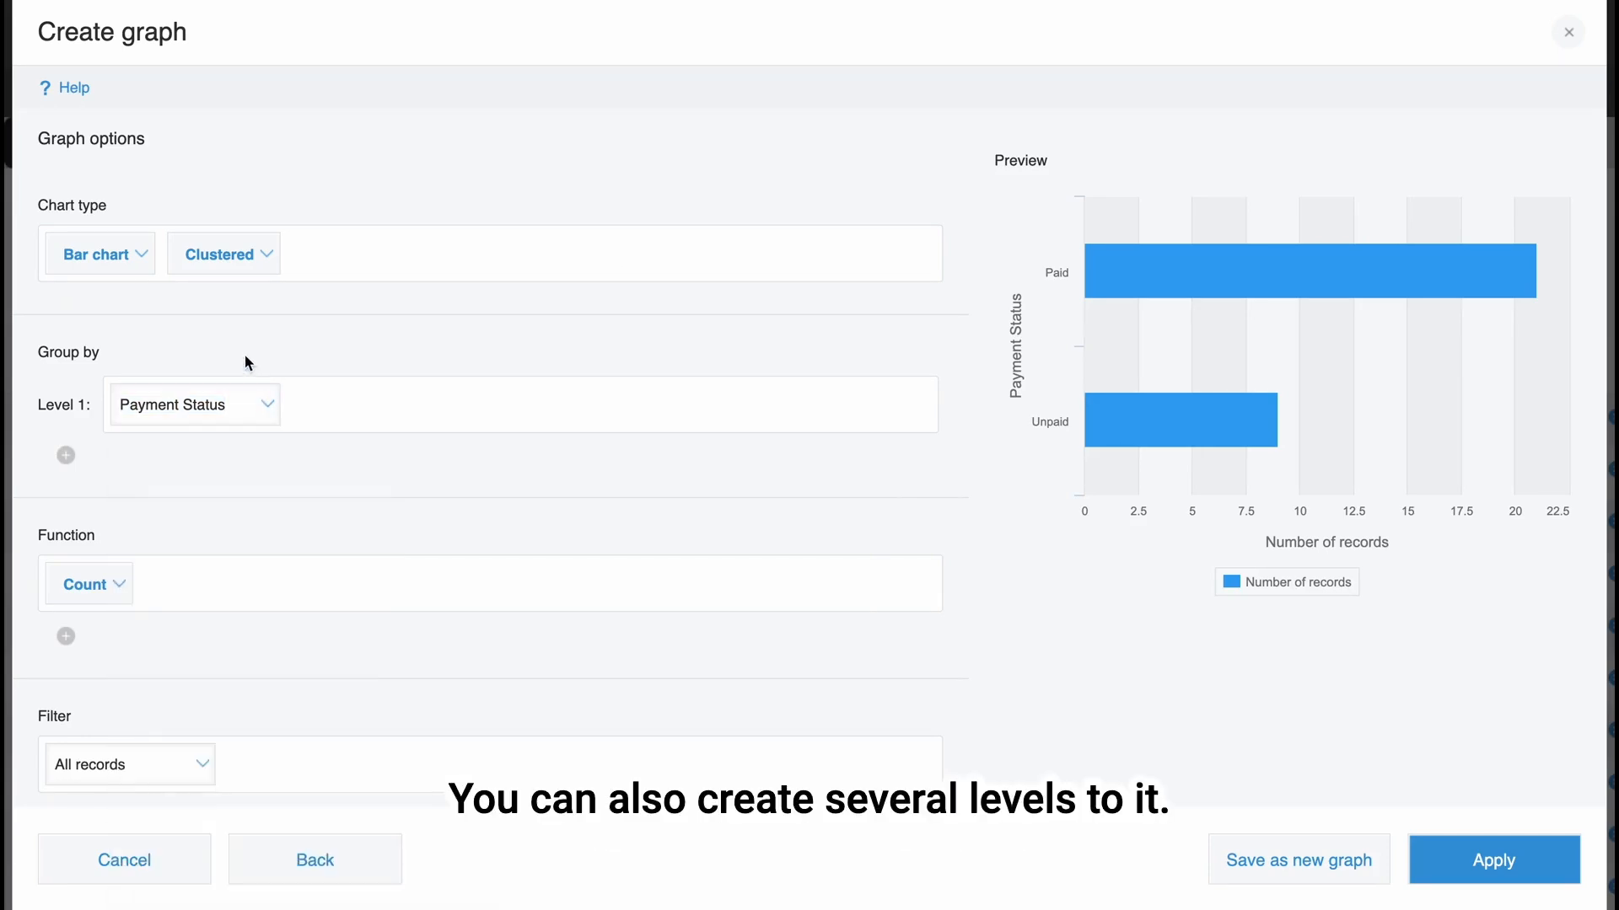
left_click(65, 455)
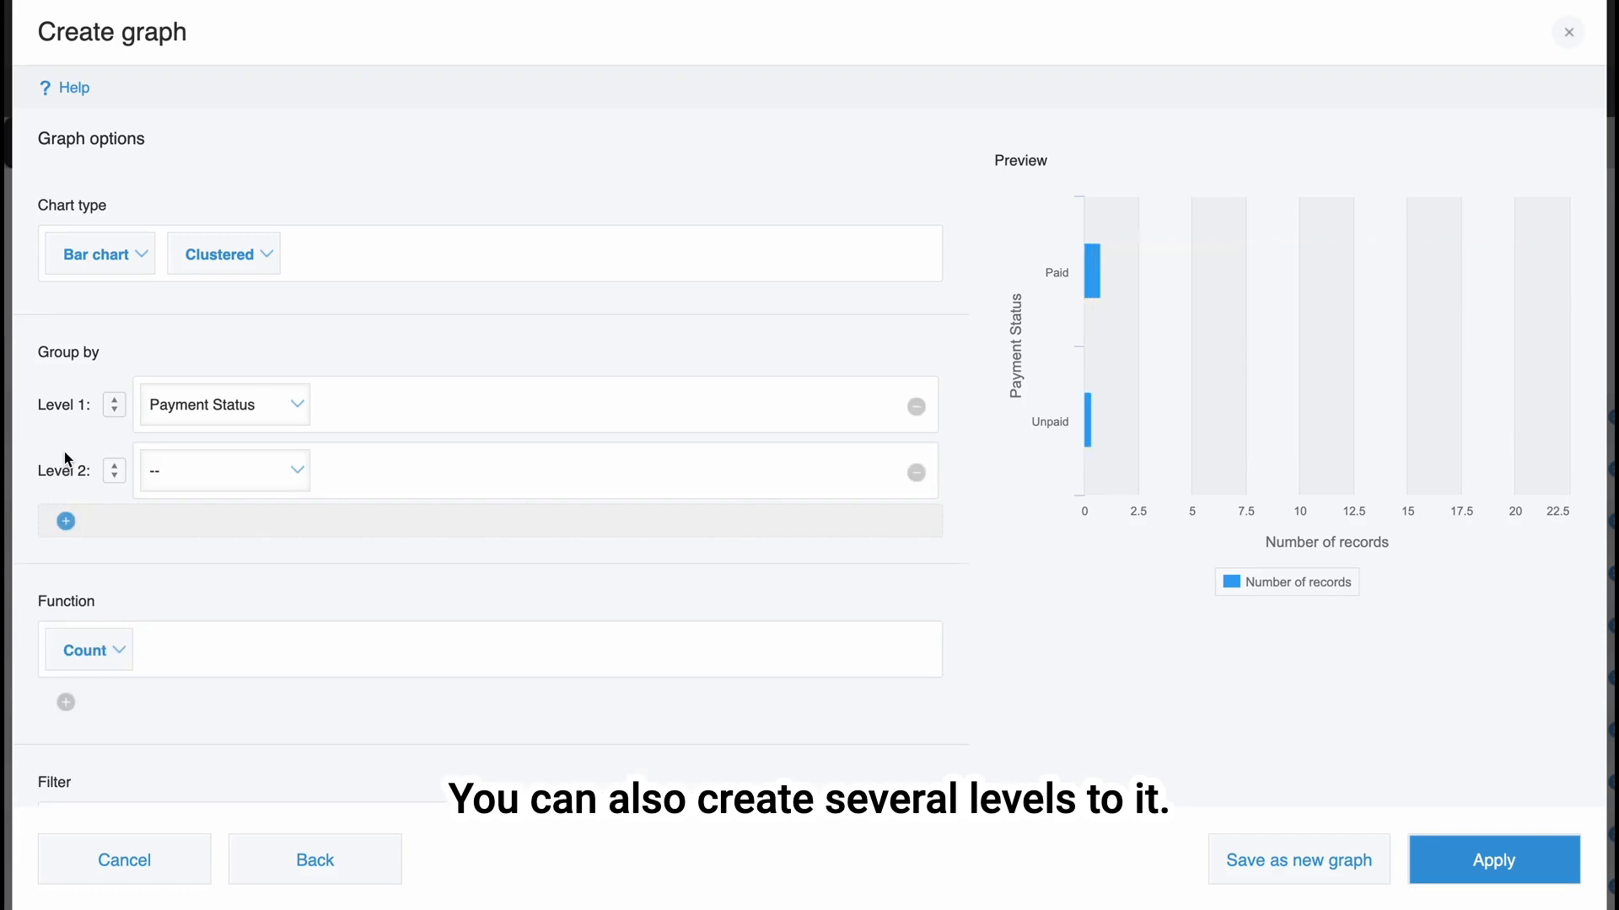
left_click(913, 472)
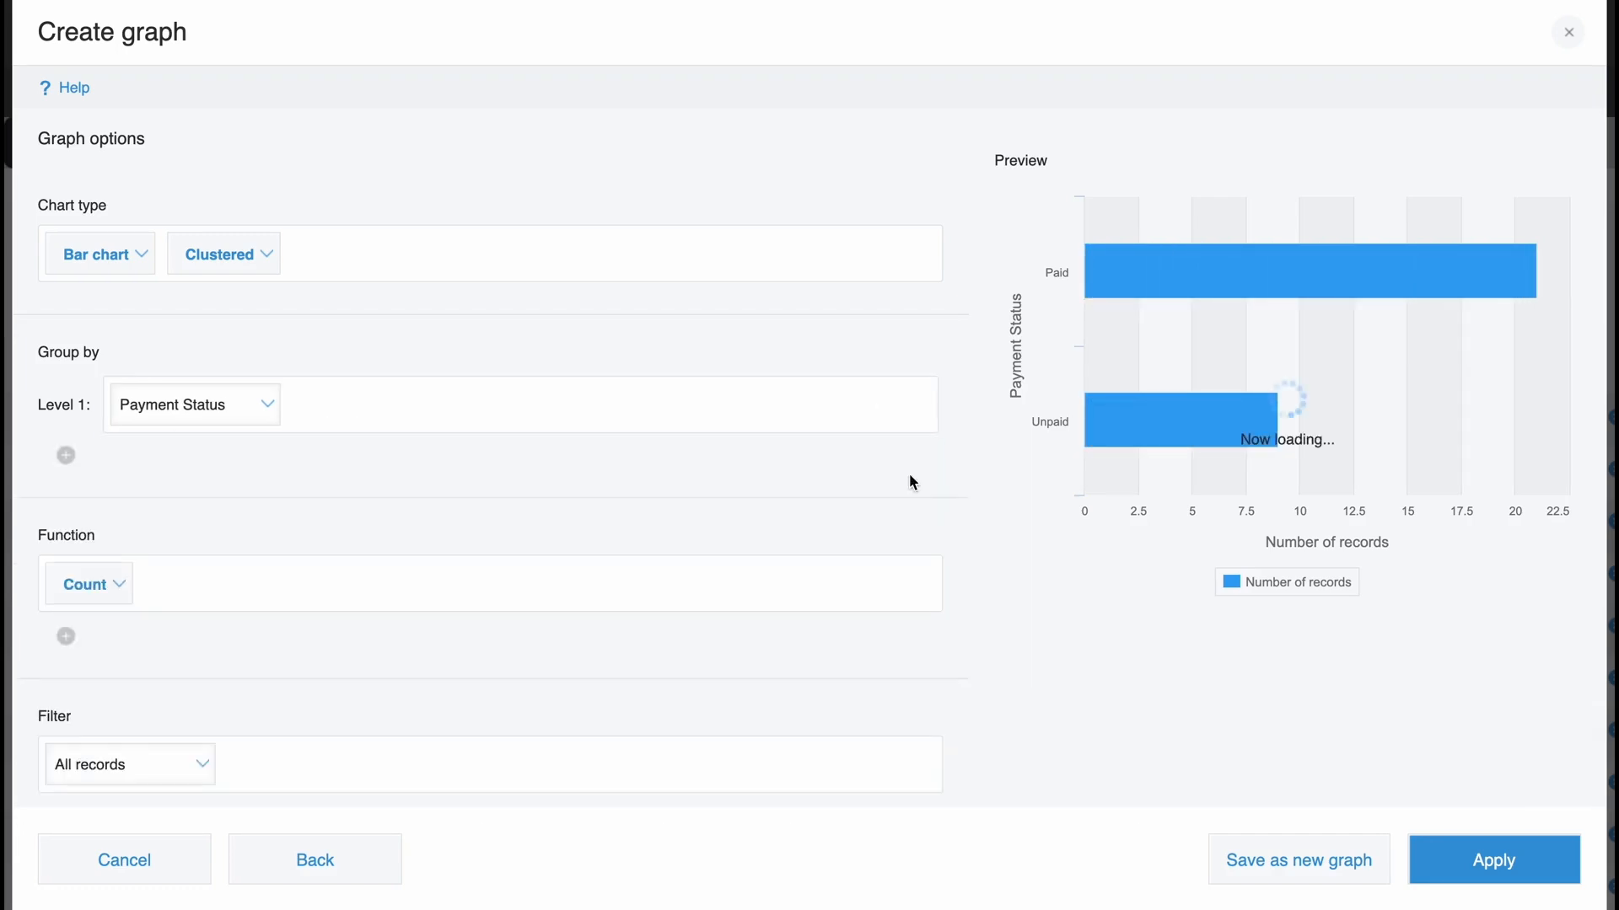
Group the bar chart by Product Name and set its function to the sum of Quantity.
left_click(269, 407)
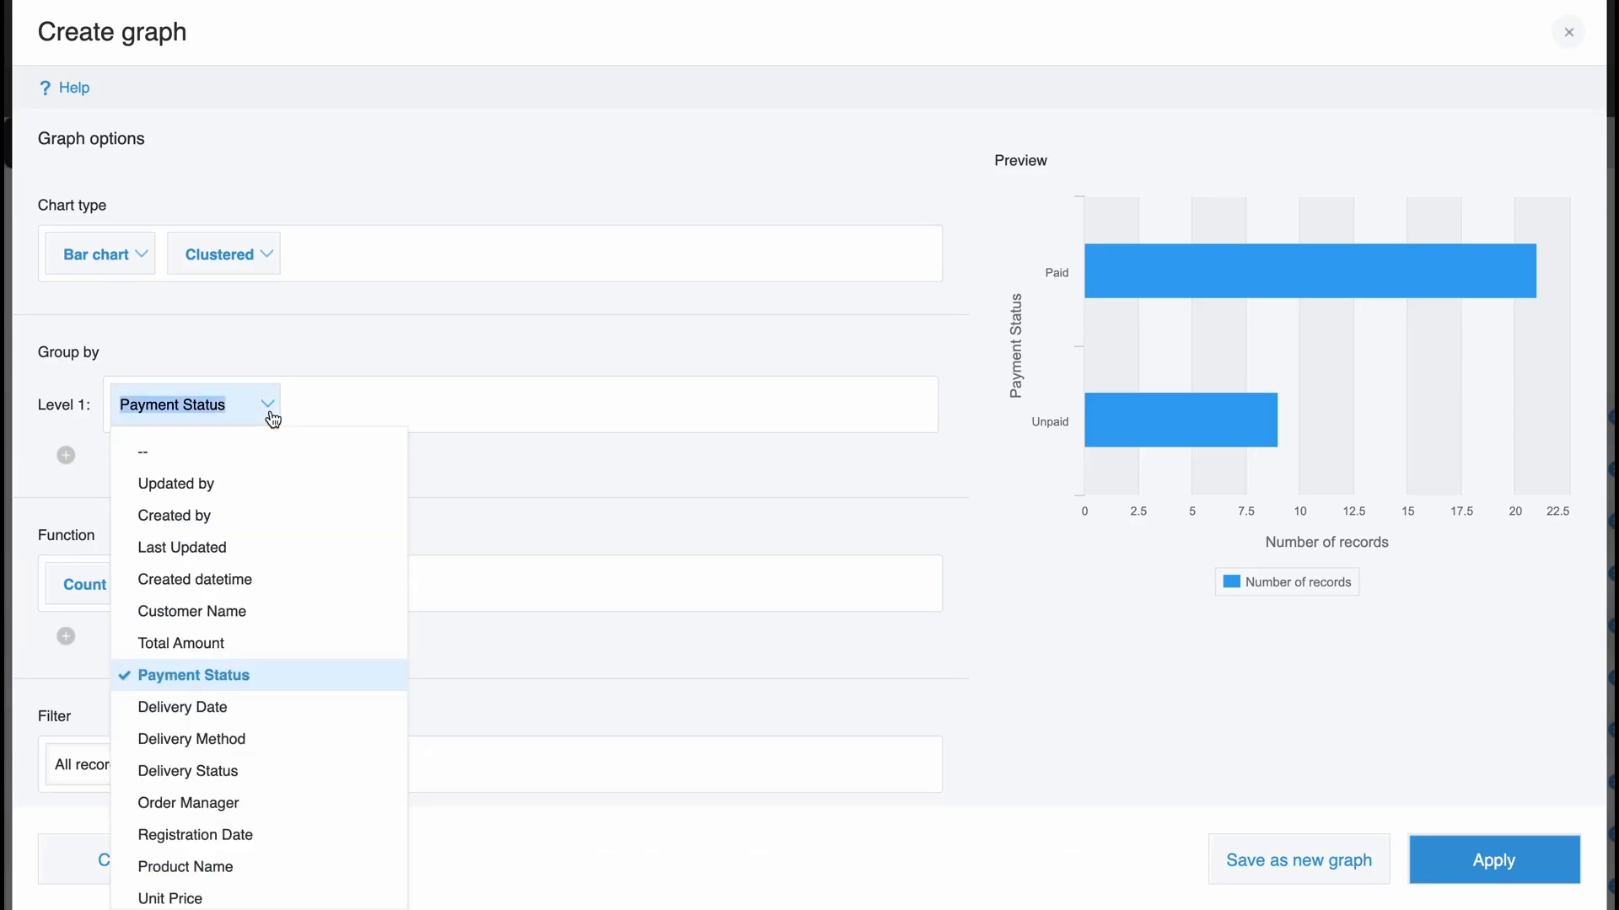
left_click(213, 867)
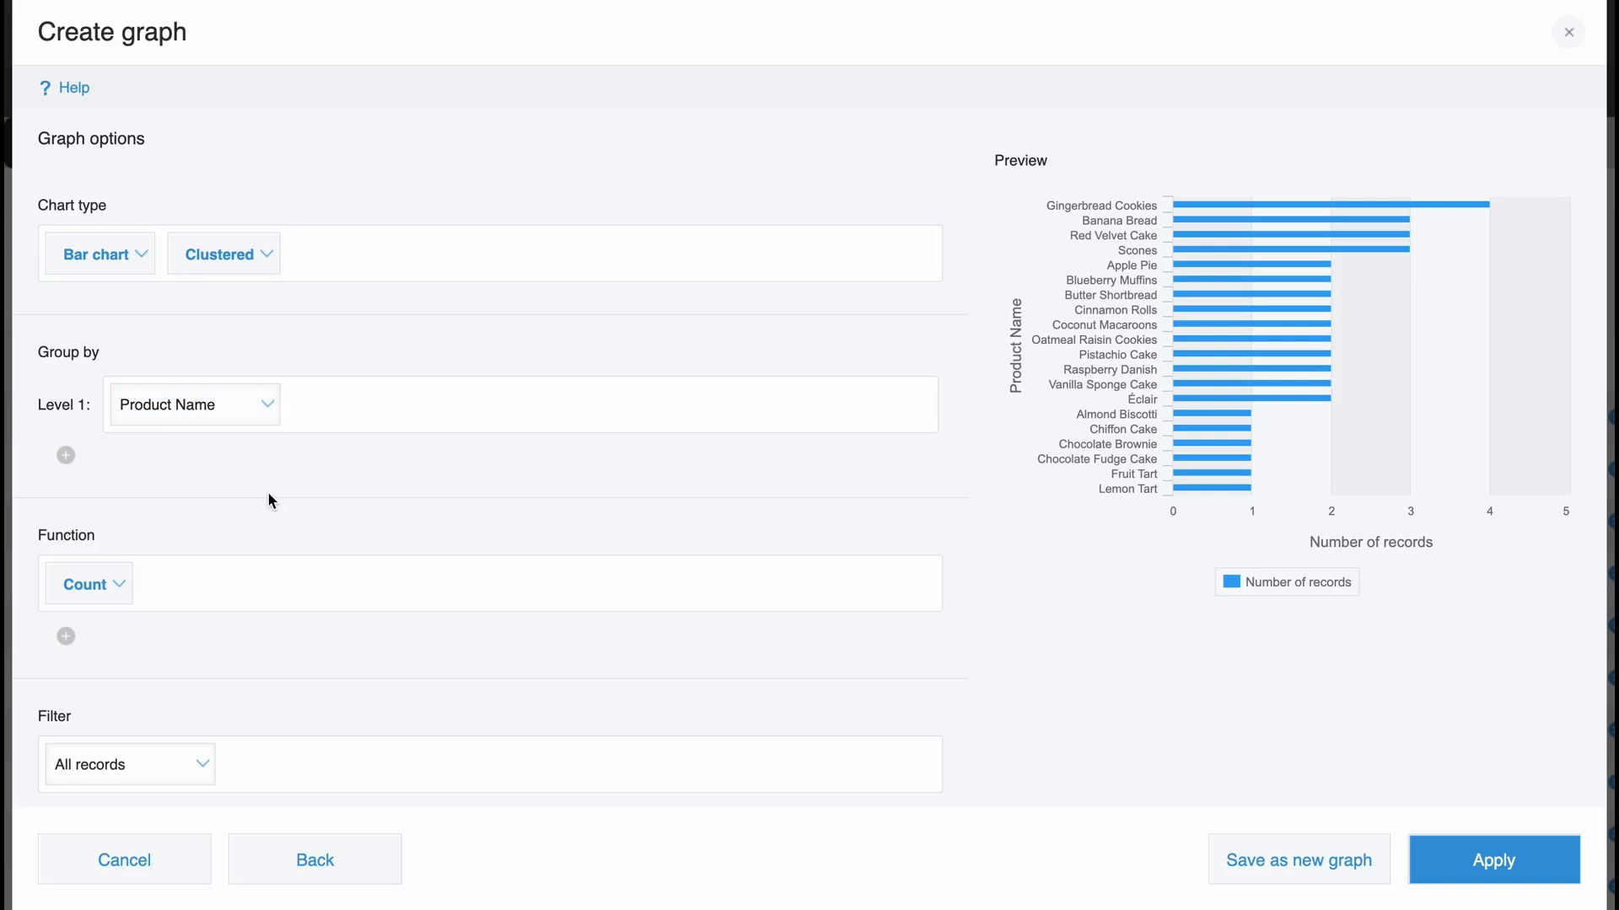
scroll(269, 497, "down", 3)
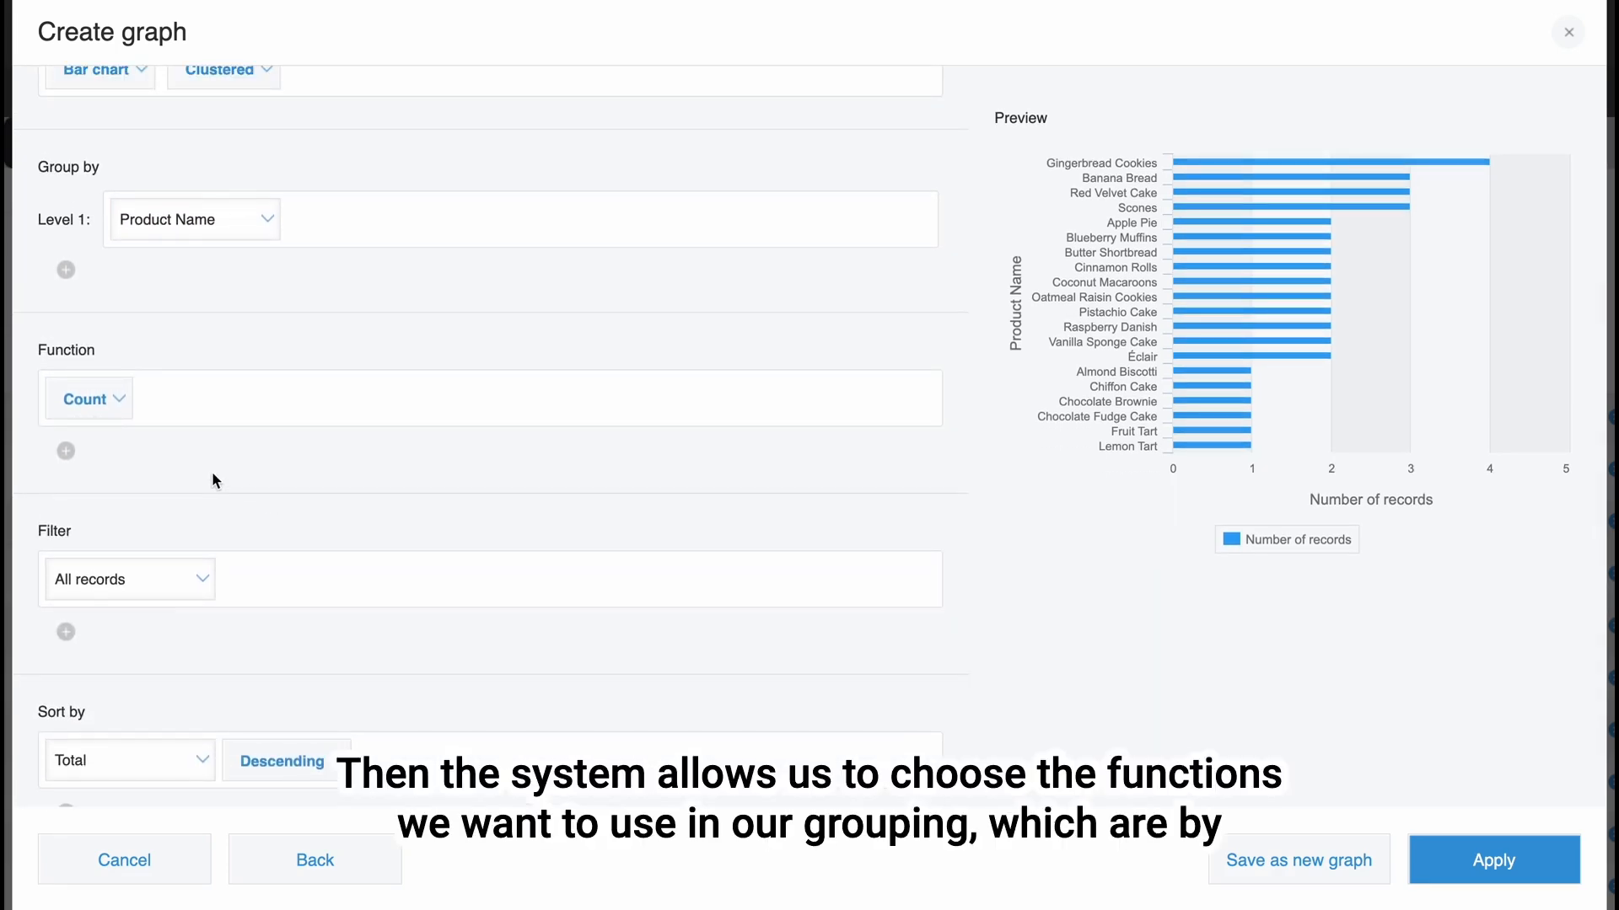
left_click(125, 416)
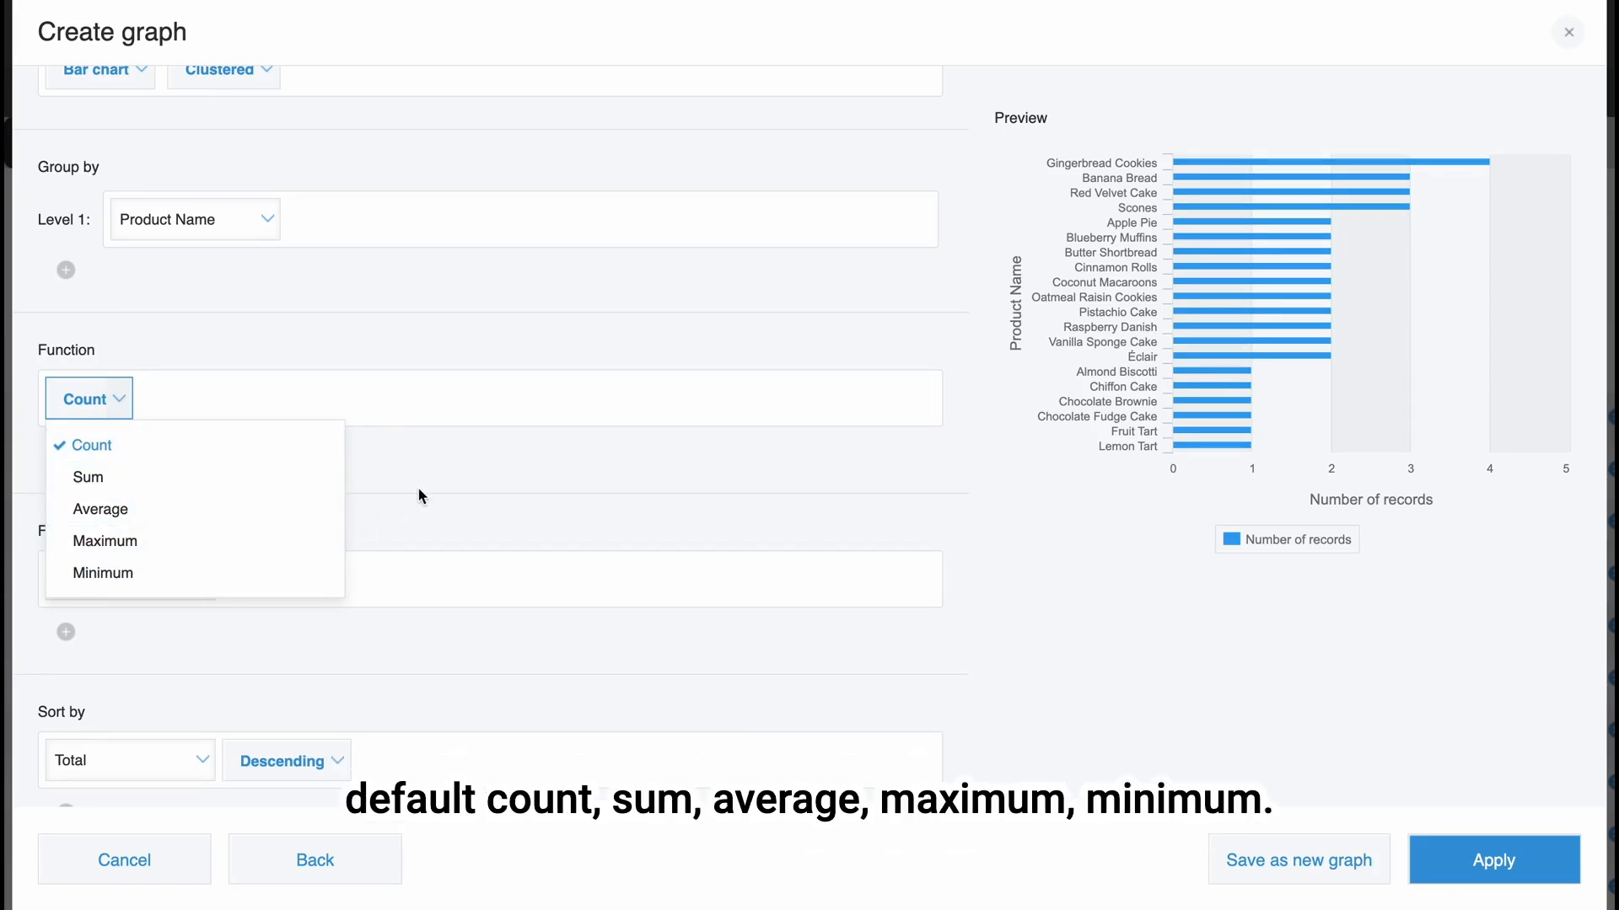
left_click(272, 479)
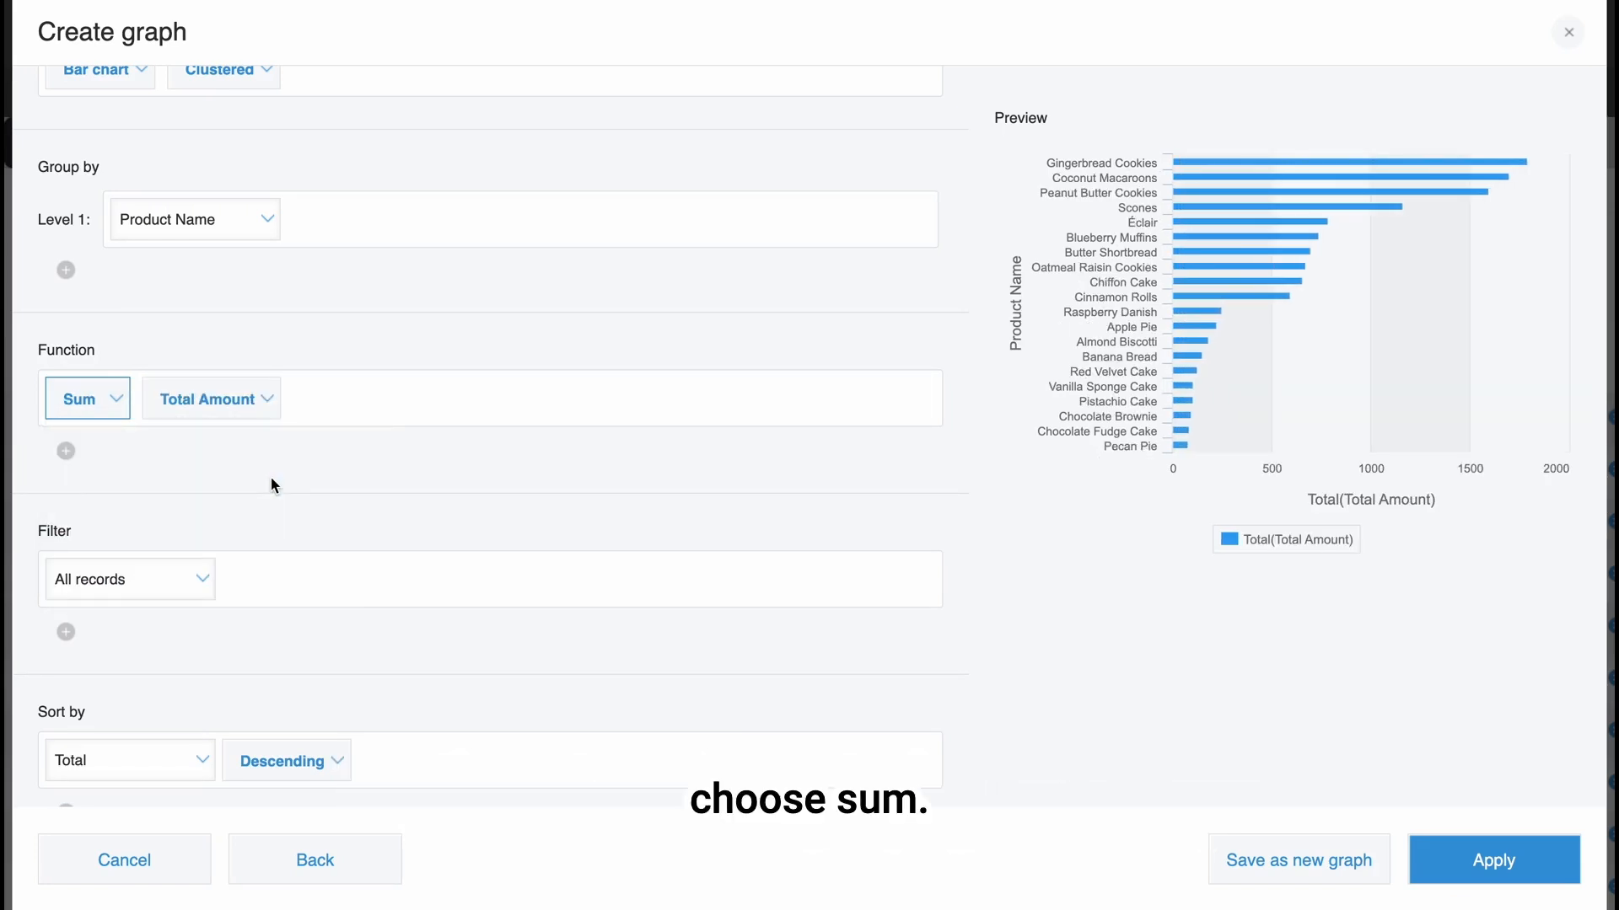
left_click(265, 403)
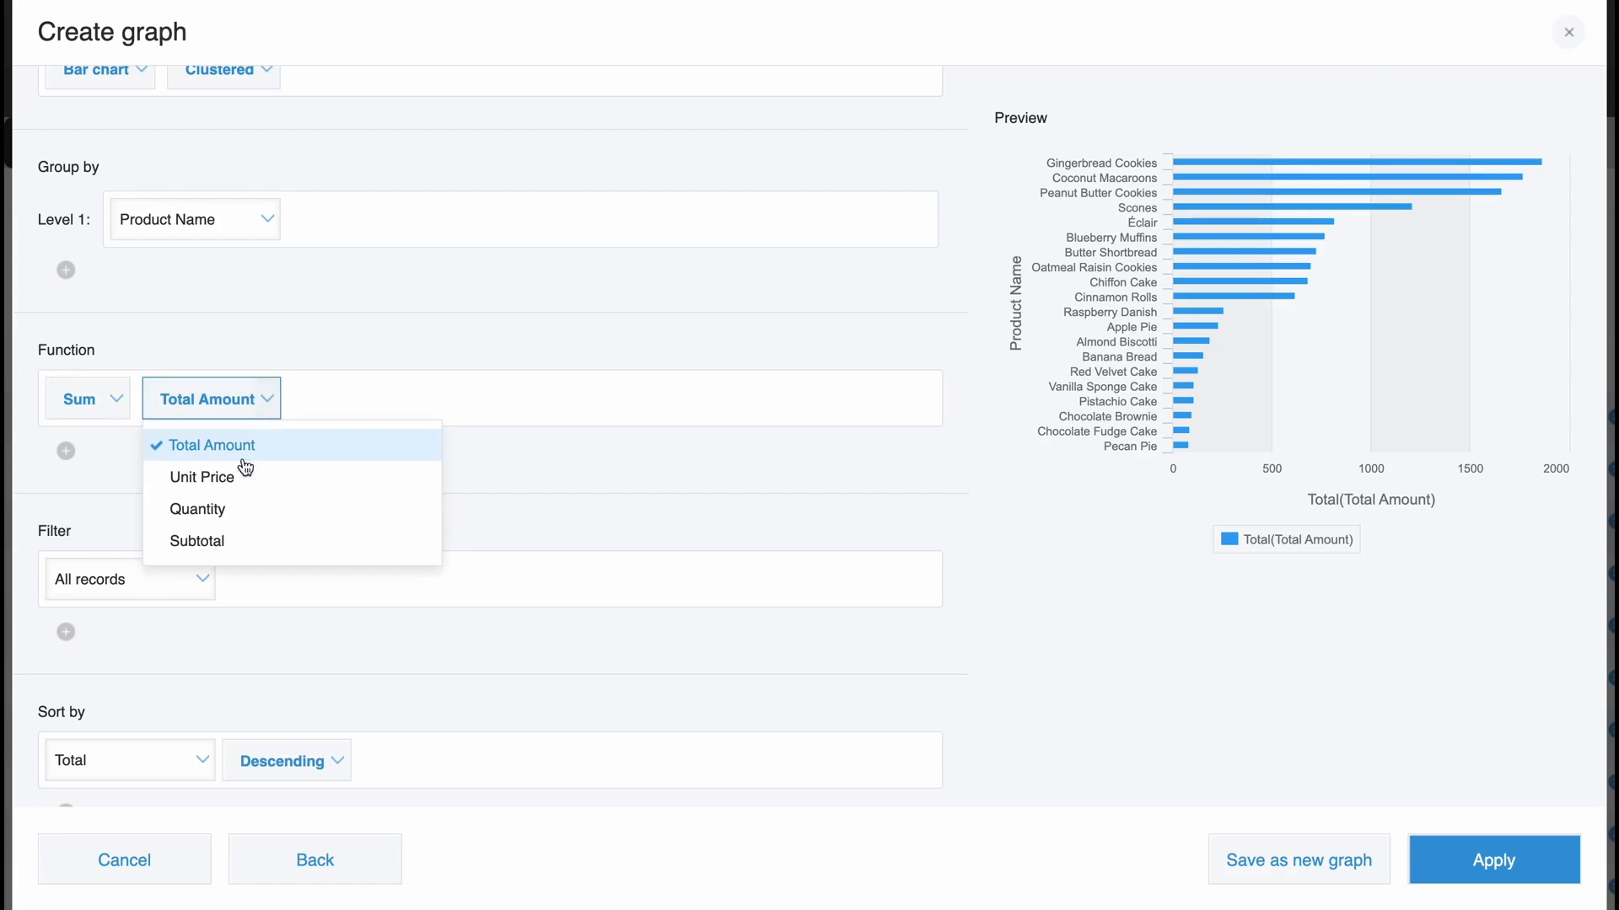
left_click(231, 511)
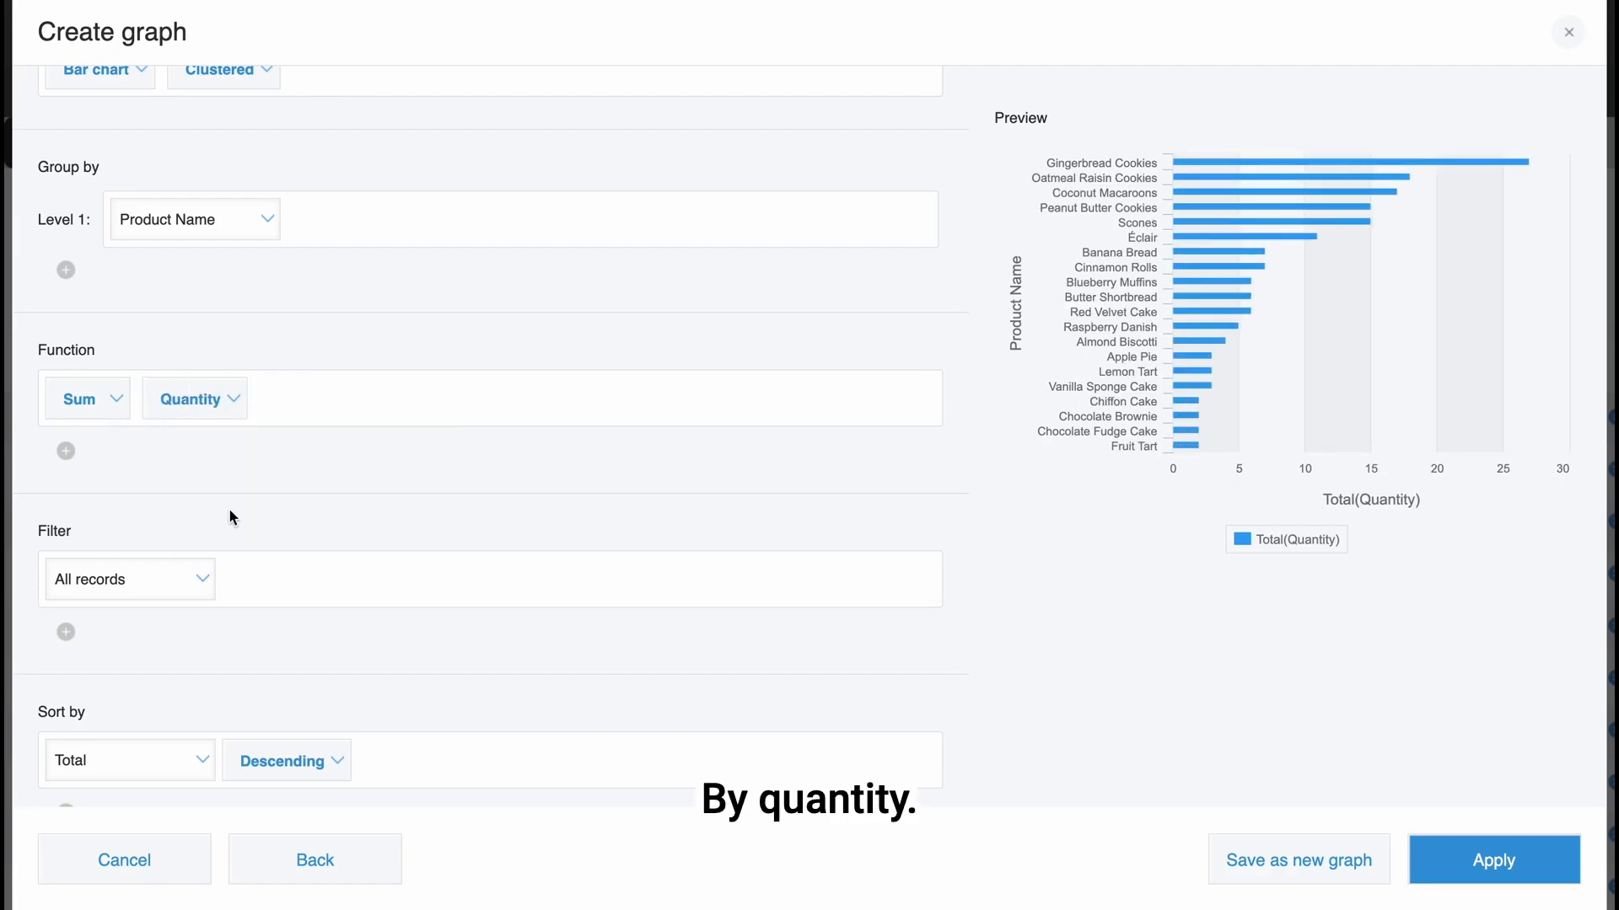
Filter the graph's records to those with Quantity greater than or equal to 5.
scroll(229, 507, "down", 1)
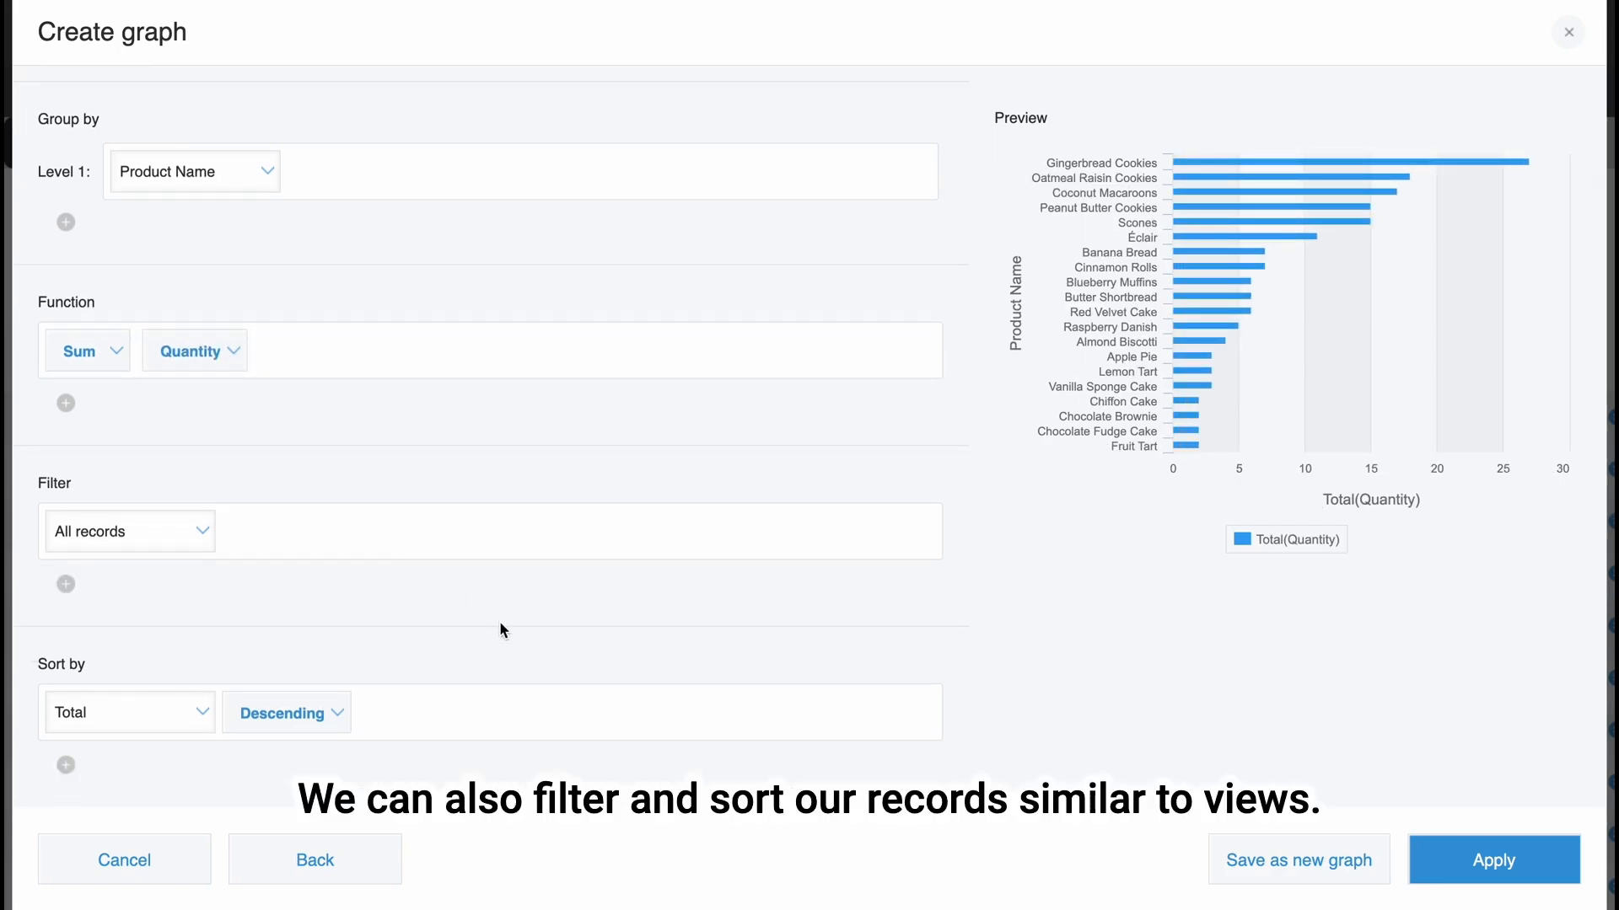
left_click(199, 531)
scroll(187, 497, "down", 3)
left_click(181, 463)
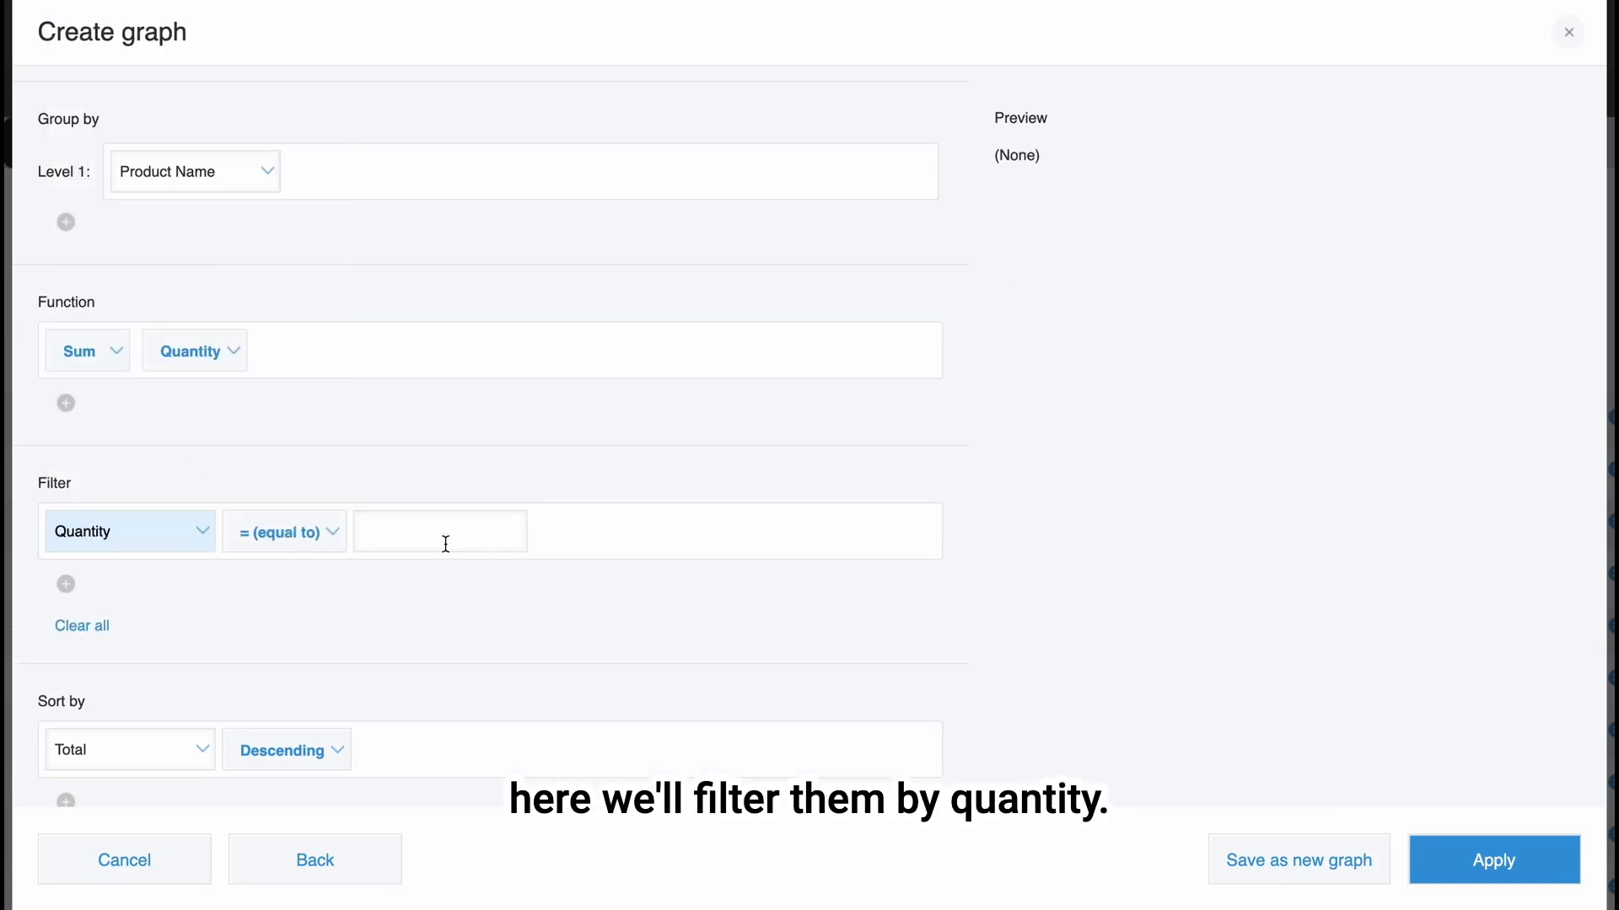
left_click(319, 545)
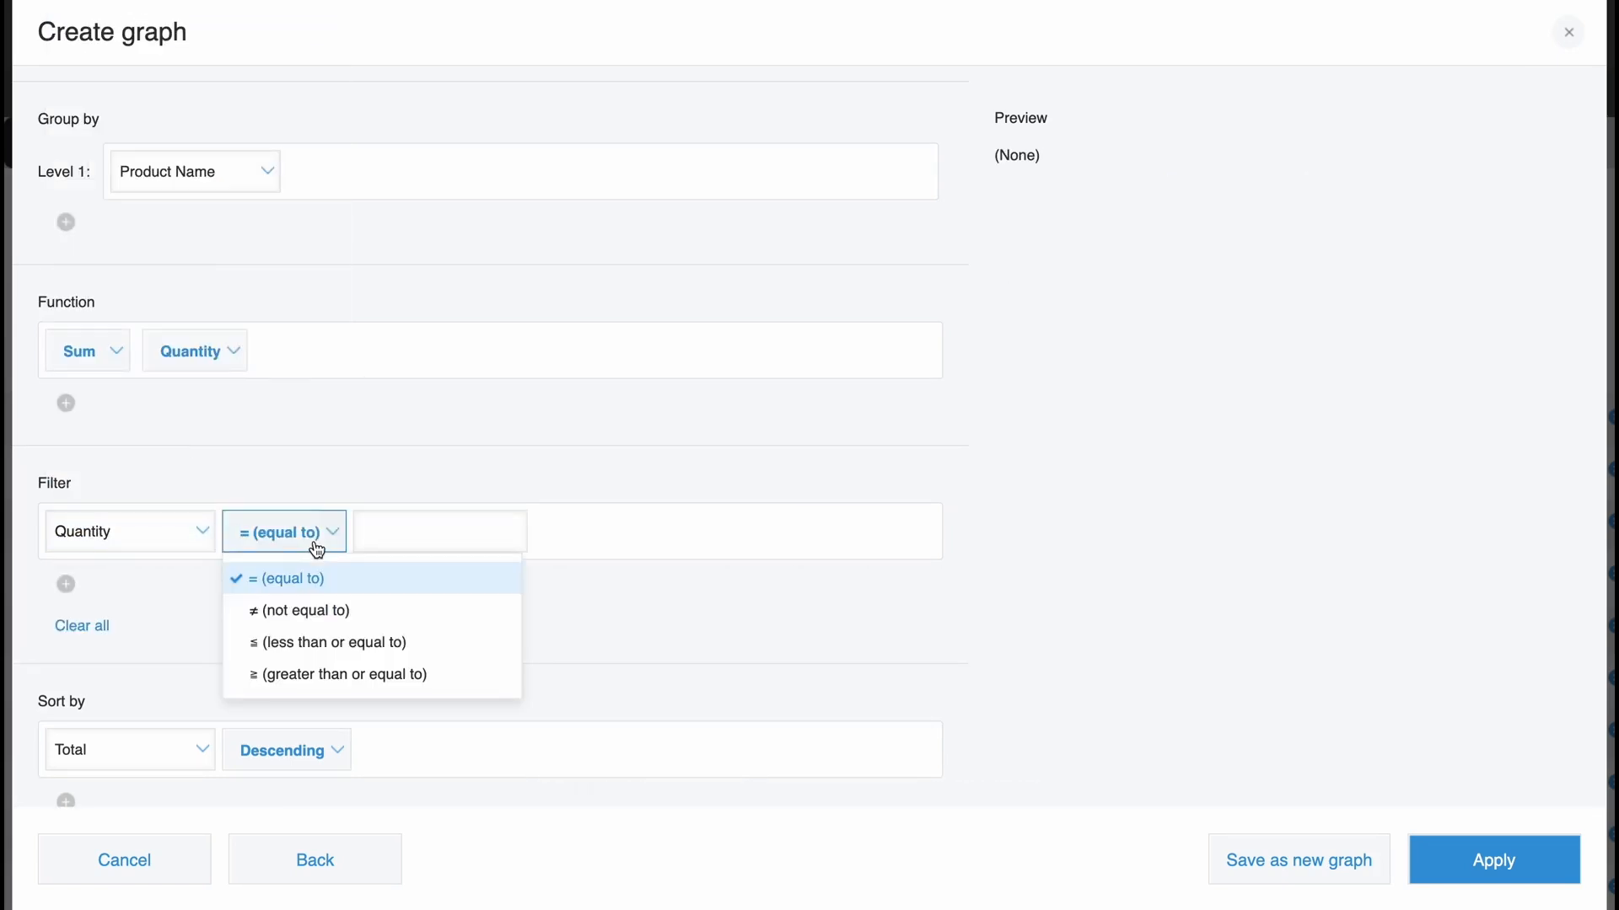
left_click(345, 681)
left_click(490, 531)
type("5")
left_click(585, 664)
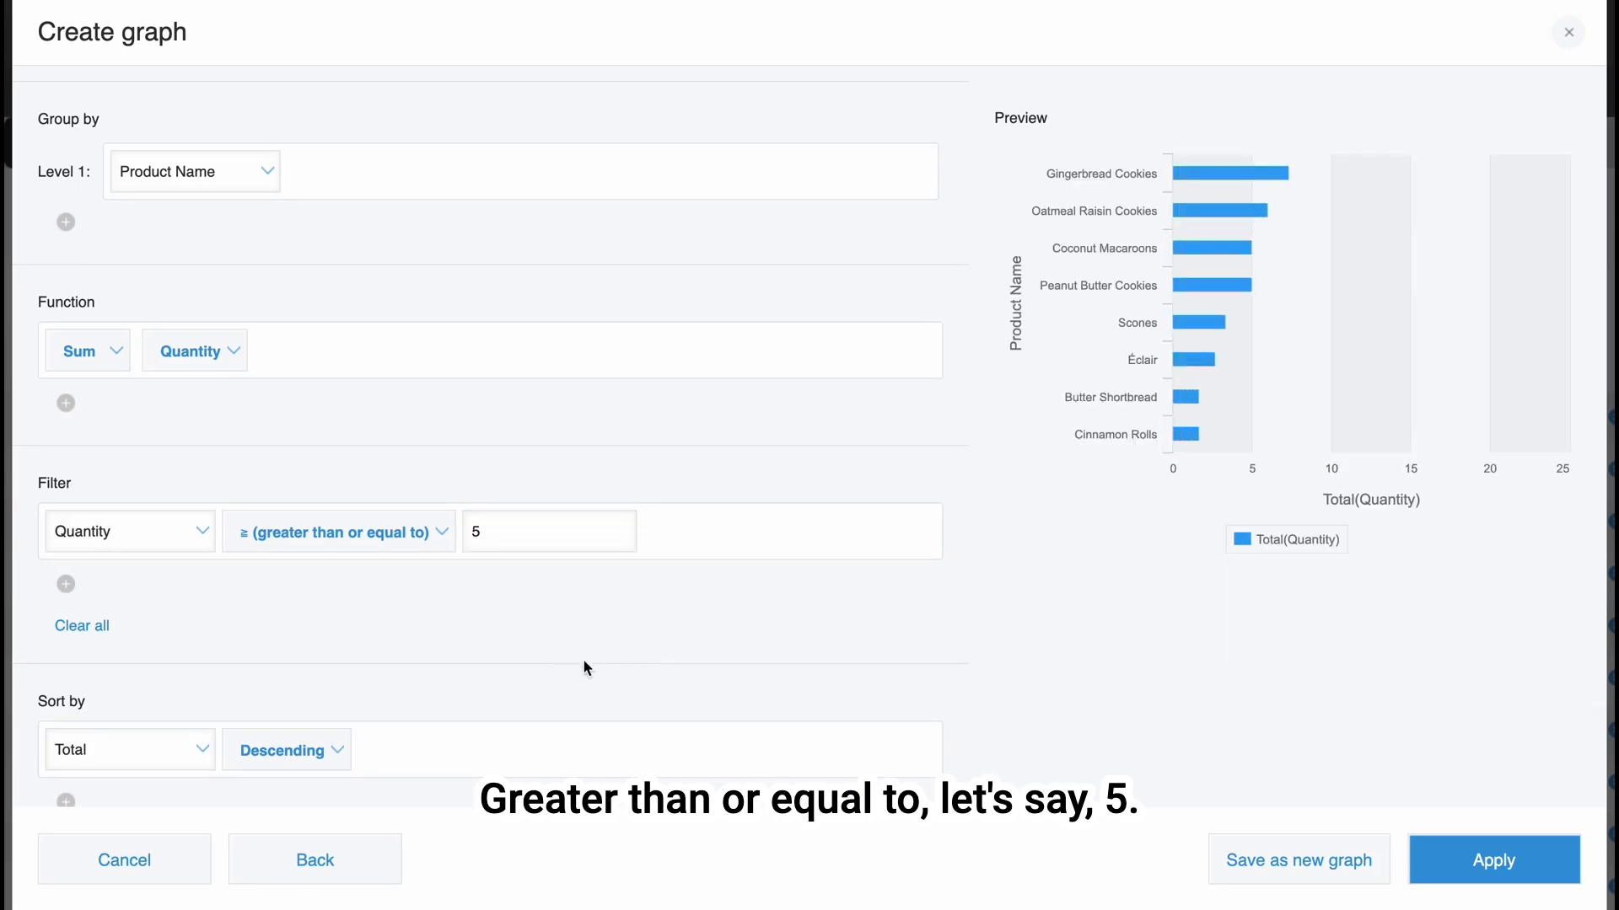
Sort the graph by Total in ascending order, apply the settings and look over the full-size chart.
scroll(585, 664, "down", 1)
left_click(327, 715)
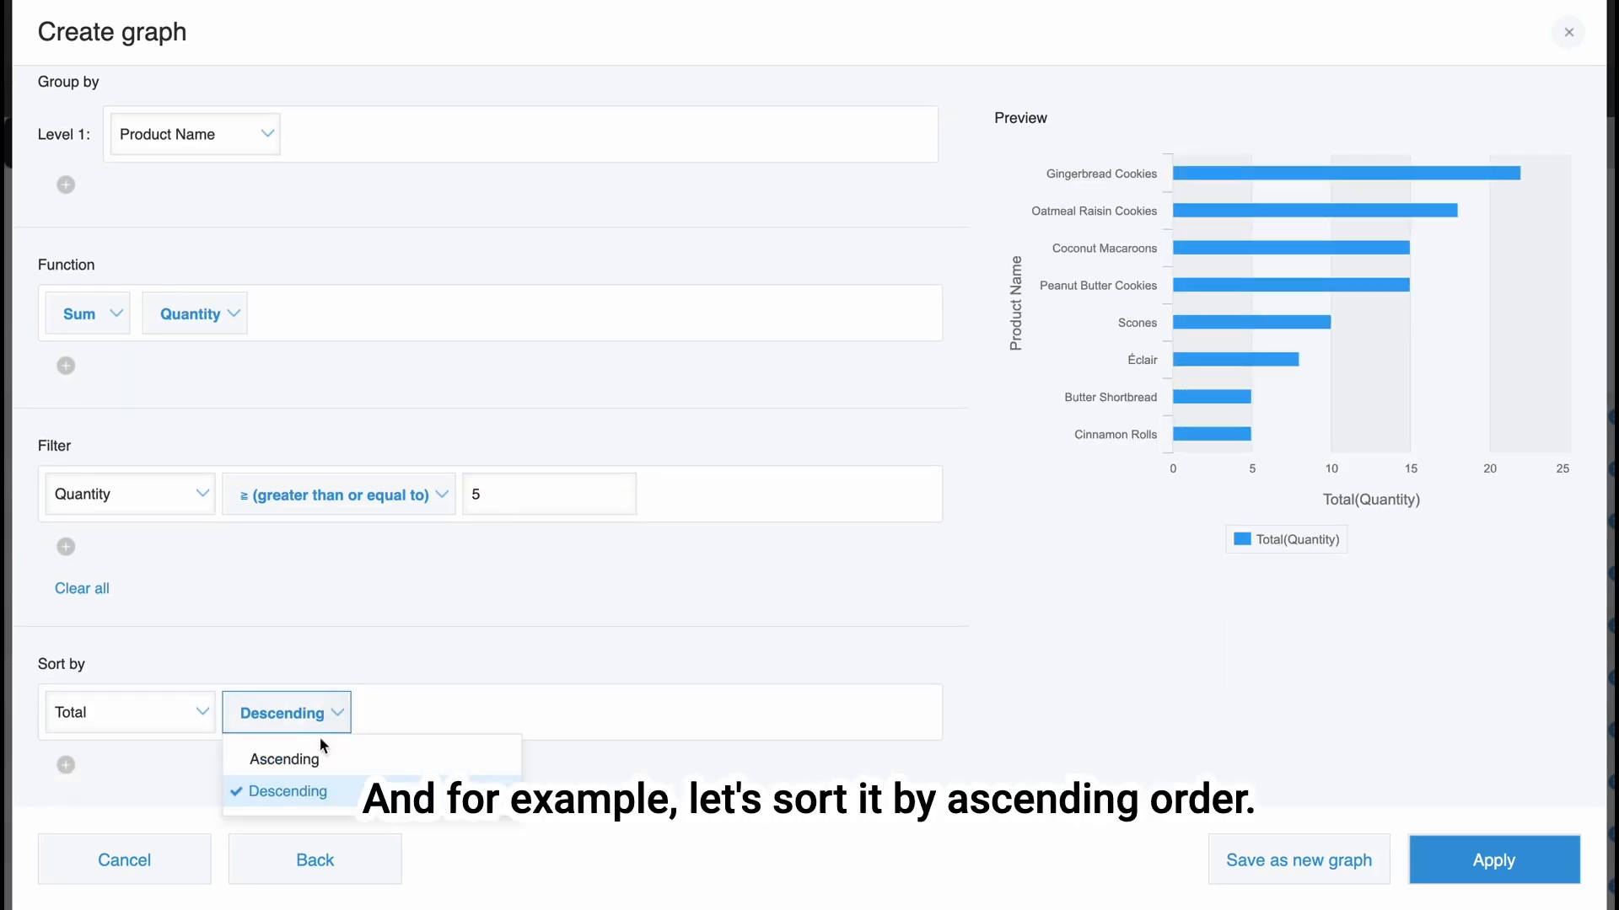
left_click(318, 759)
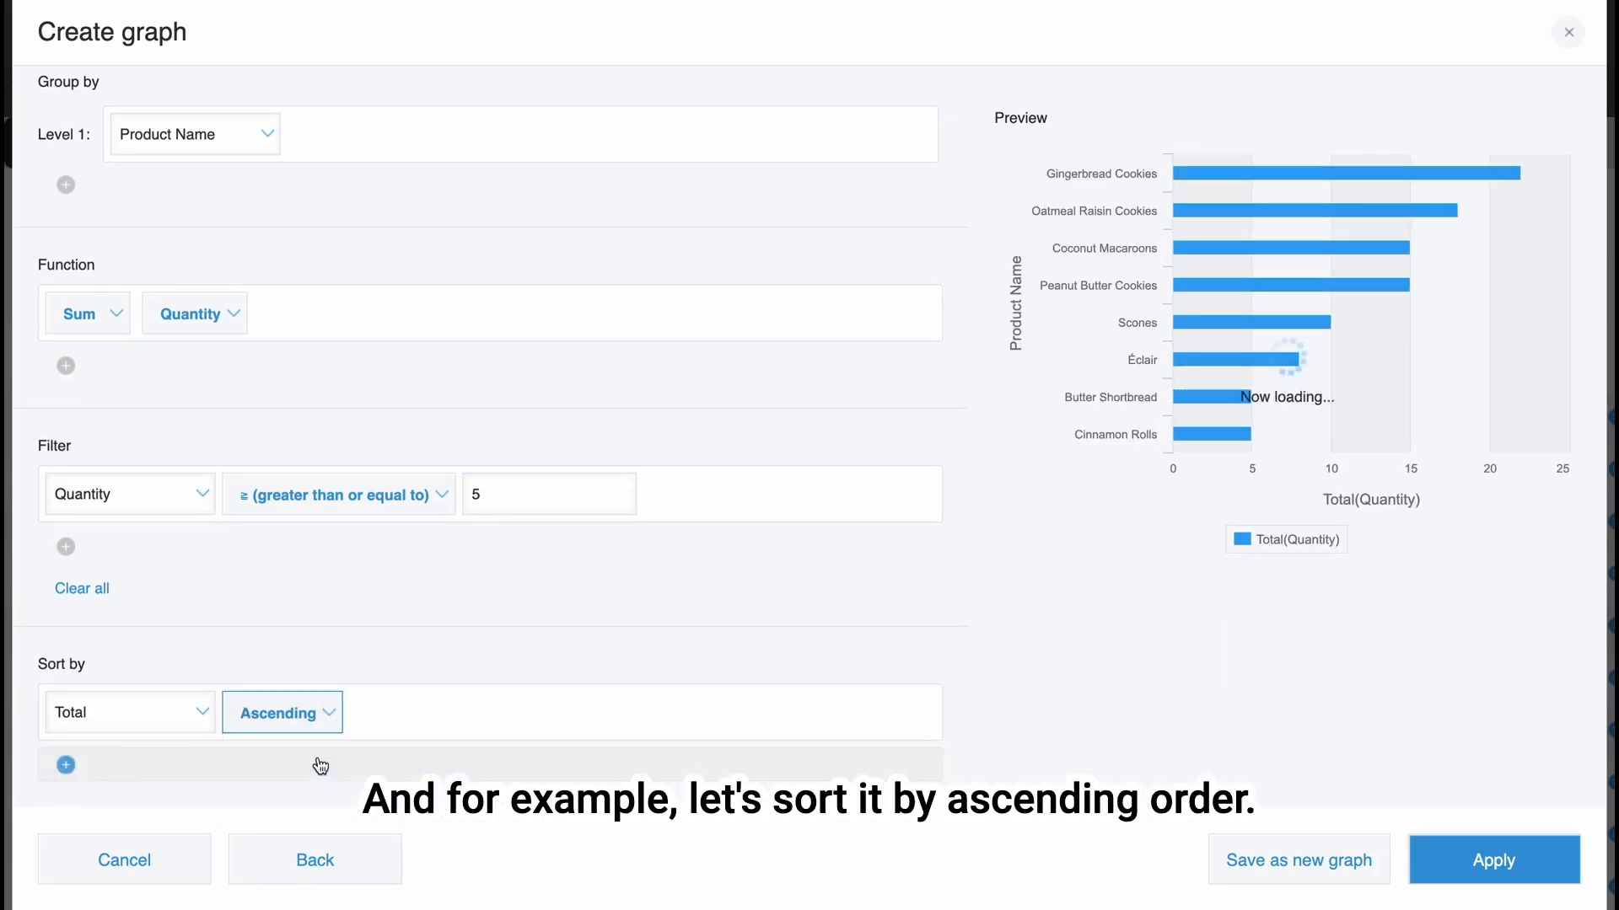
left_click(1465, 858)
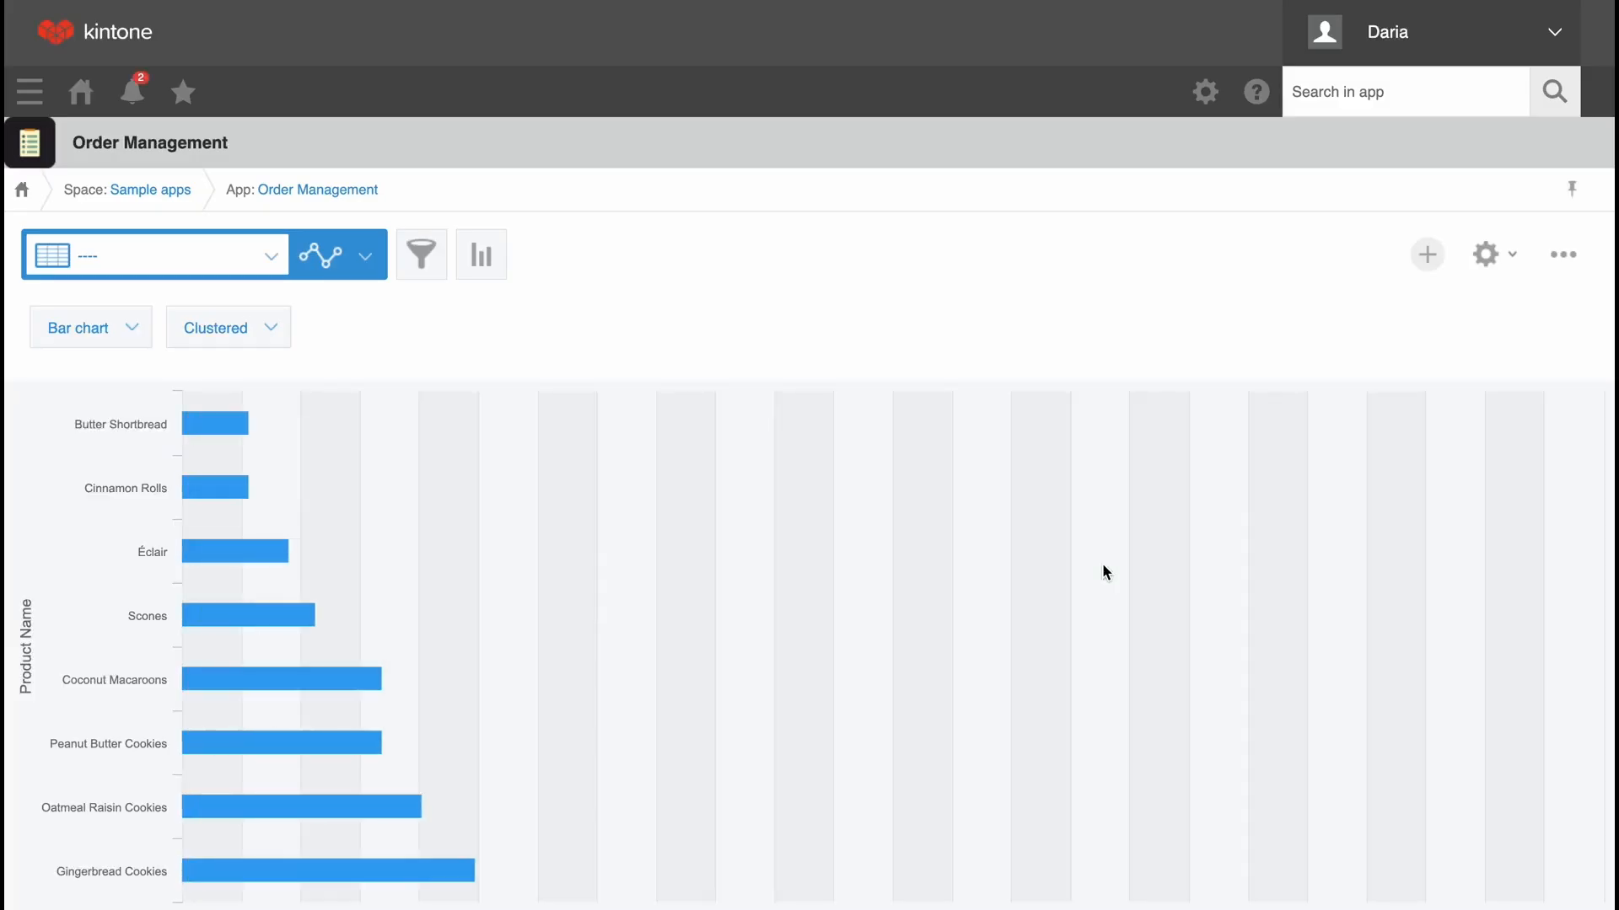
scroll(1101, 561, "down", 2)
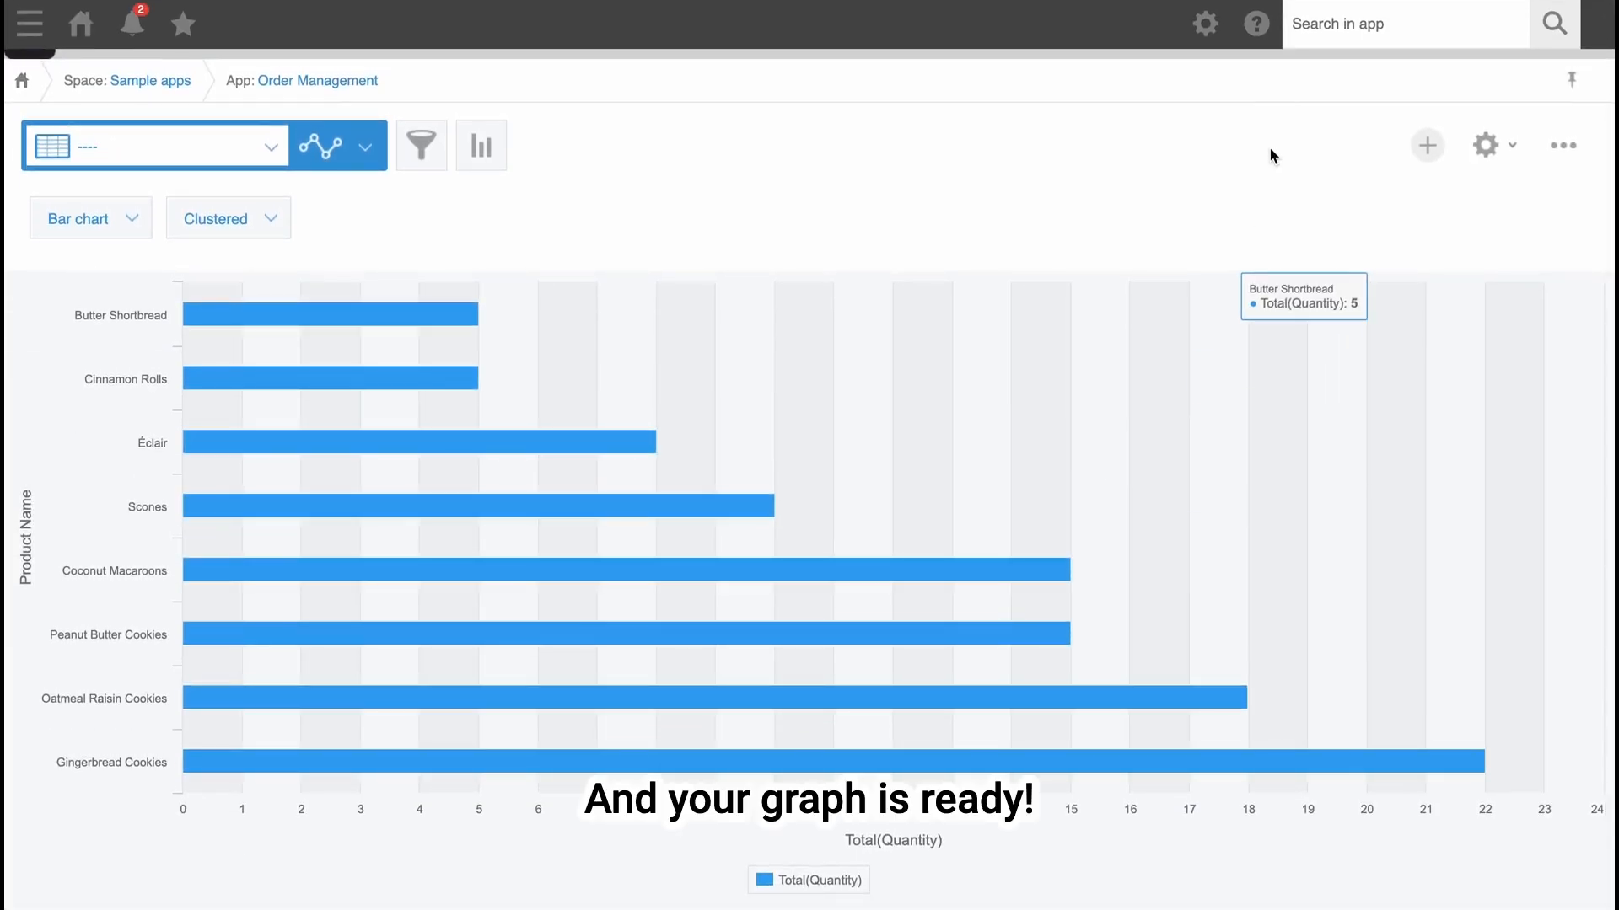
scroll(1234, 302, "up", 2)
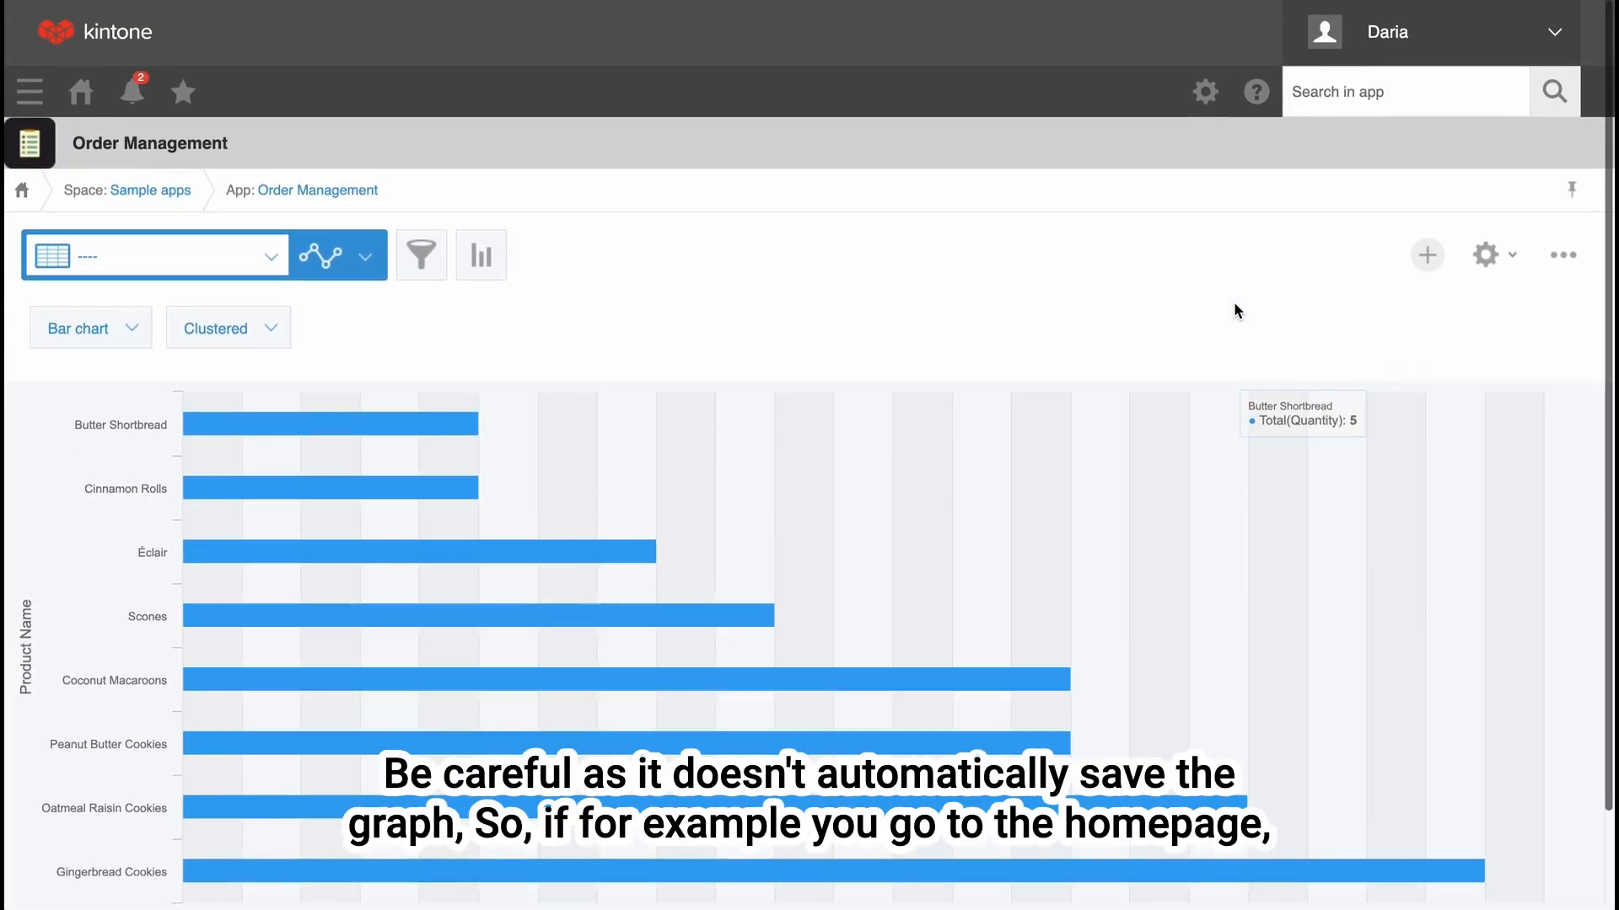
scroll(940, 389, "down", 1)
scroll(939, 389, "down", 1)
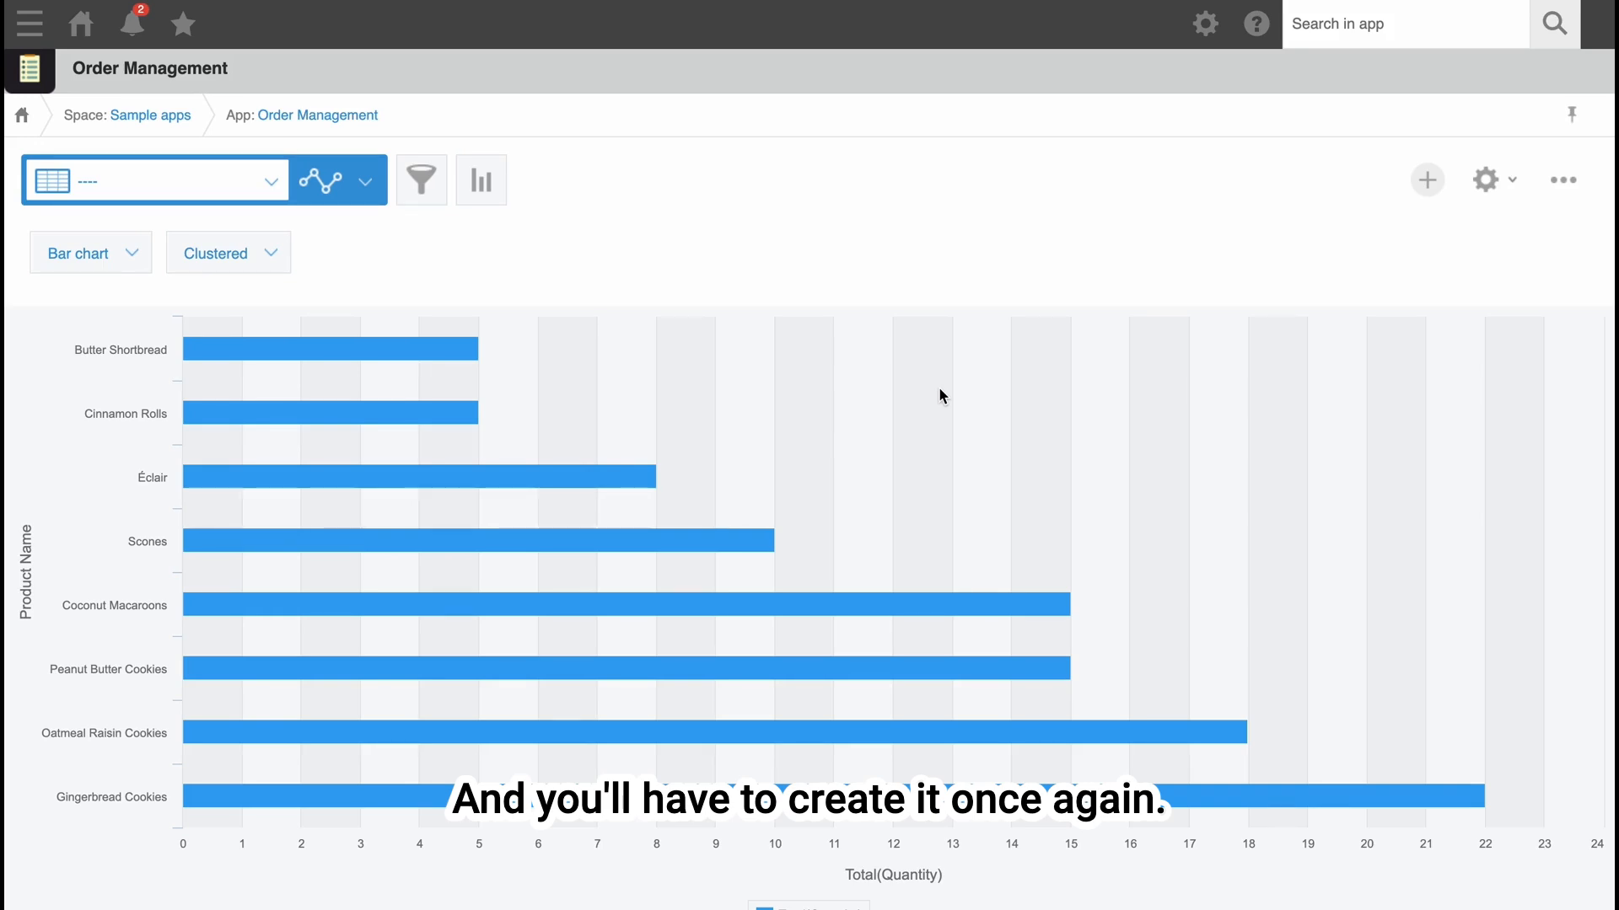
Save the bar chart as a new graph named "Popular products top" and dismiss the notification.
left_click(482, 181)
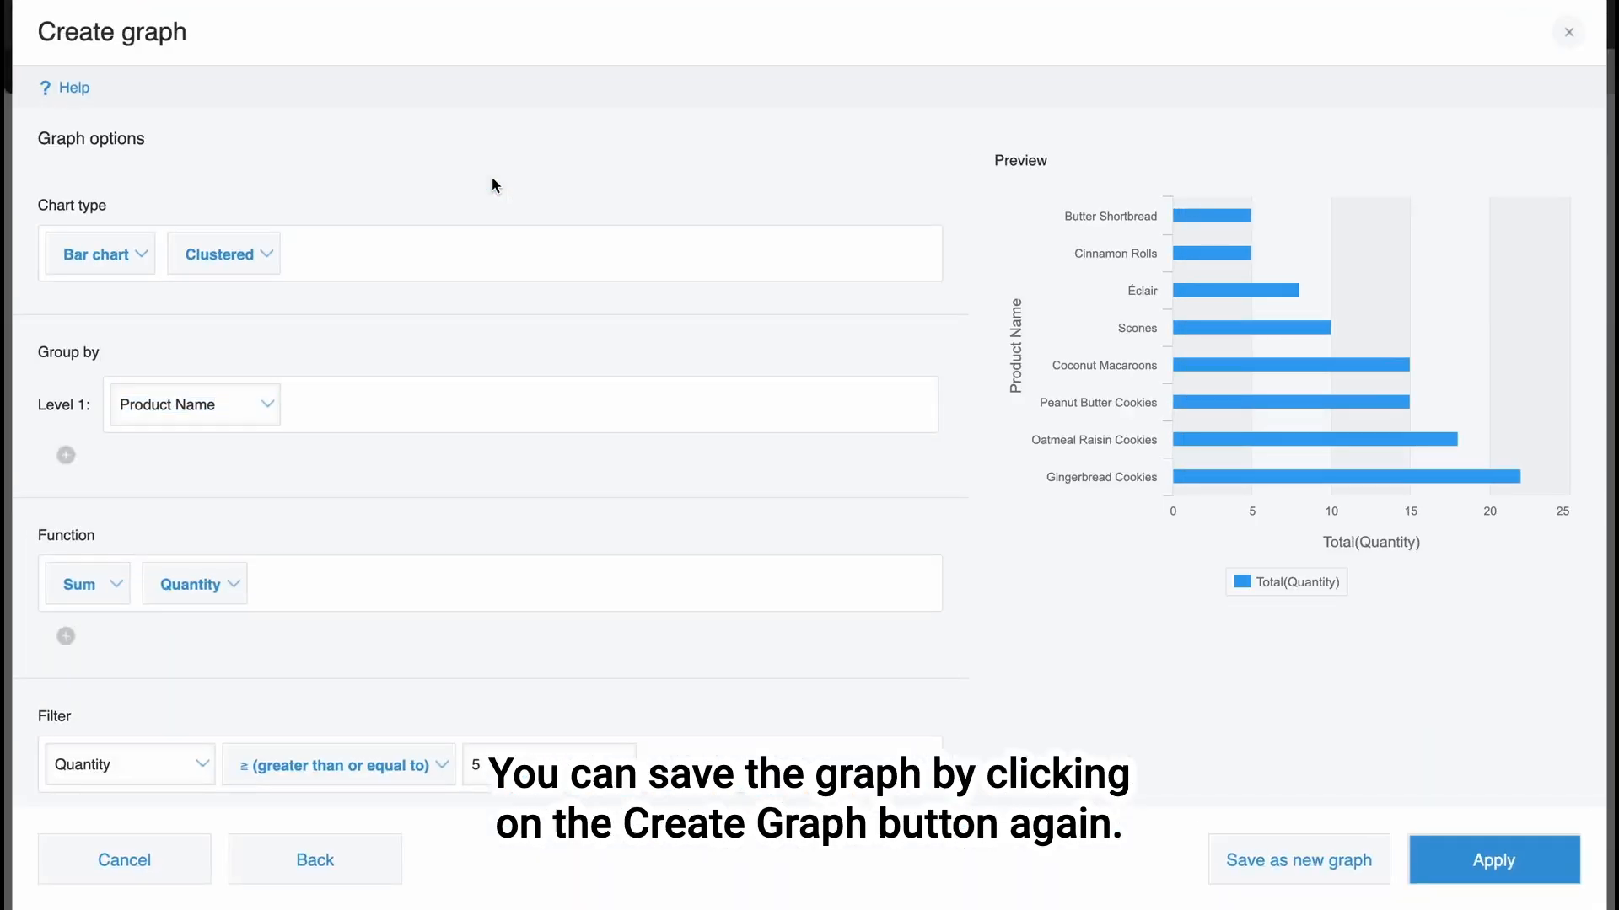
left_click(1245, 872)
left_click(700, 449)
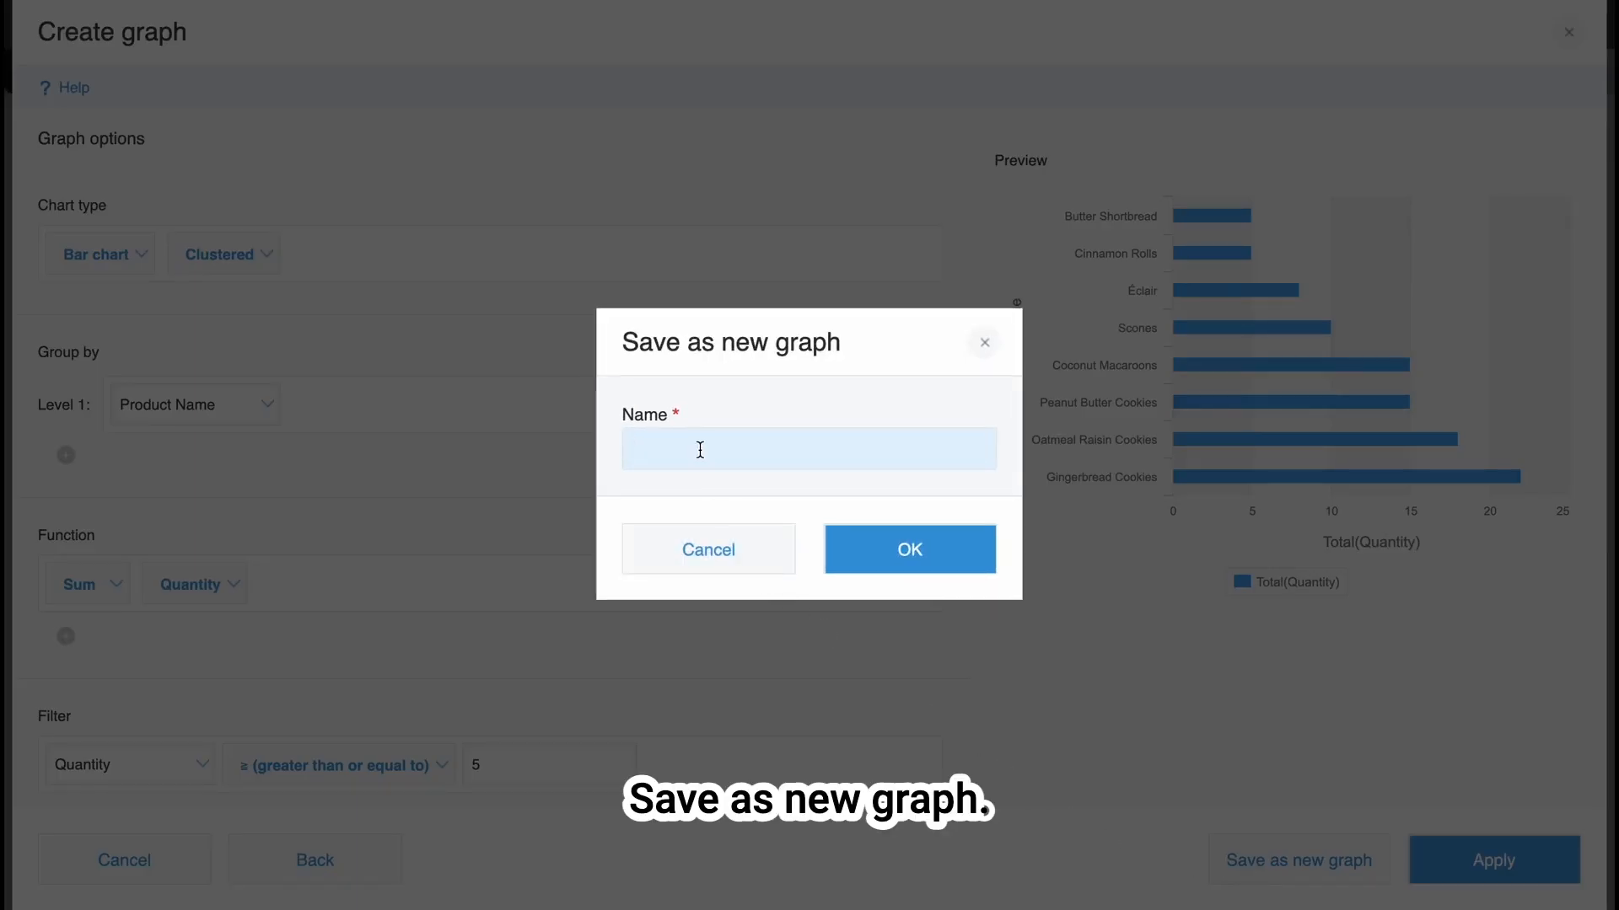
type("Popular products top")
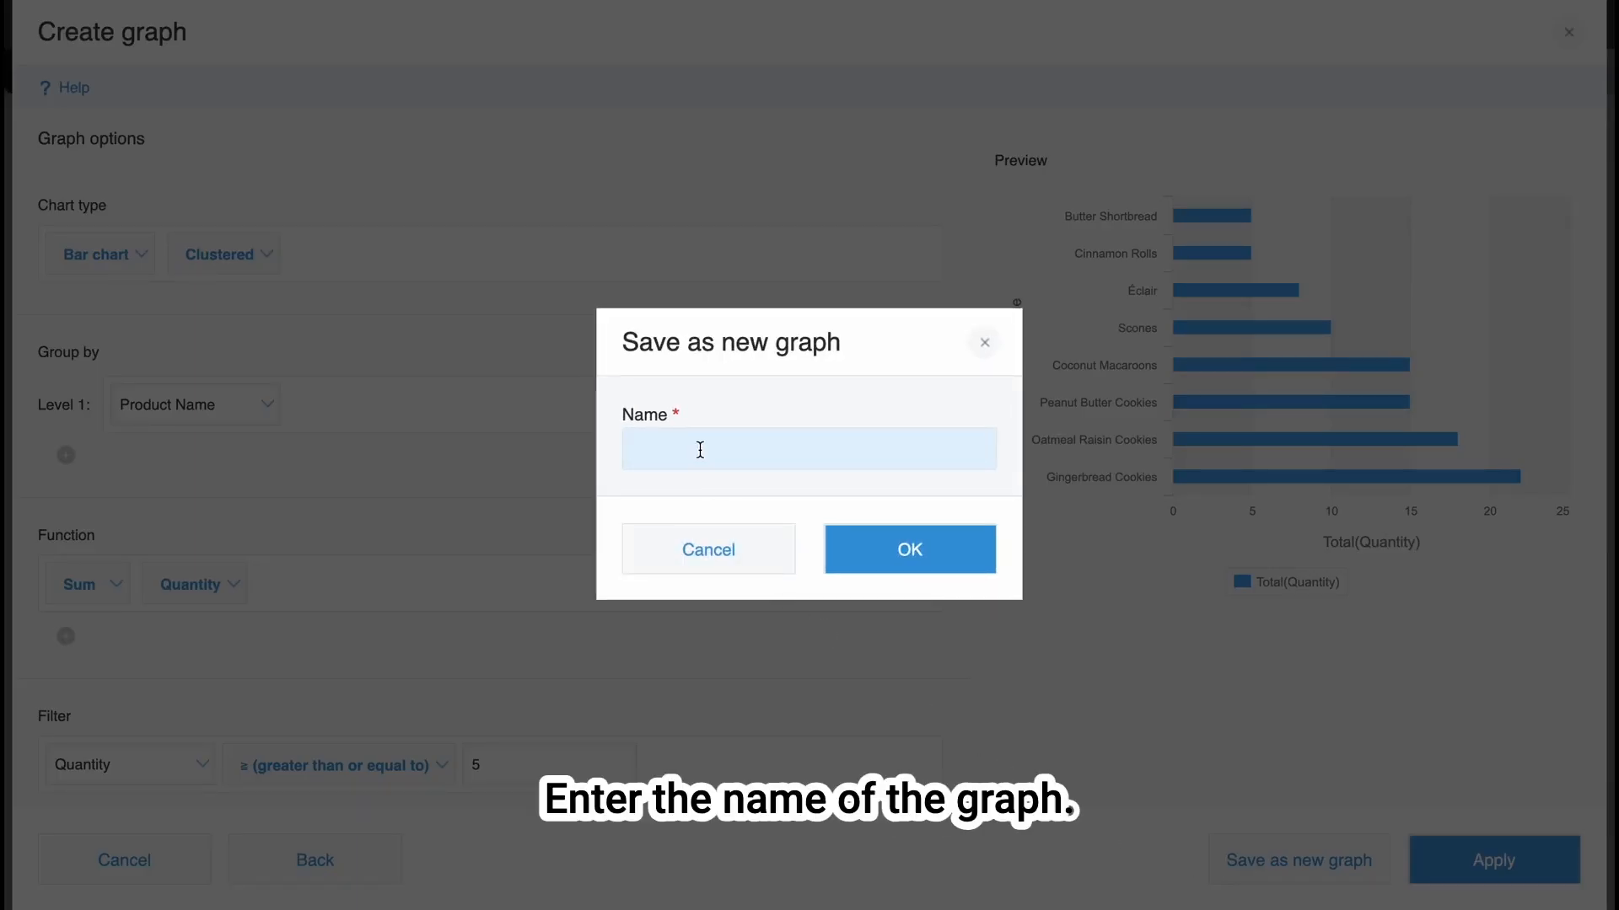
left_click(958, 563)
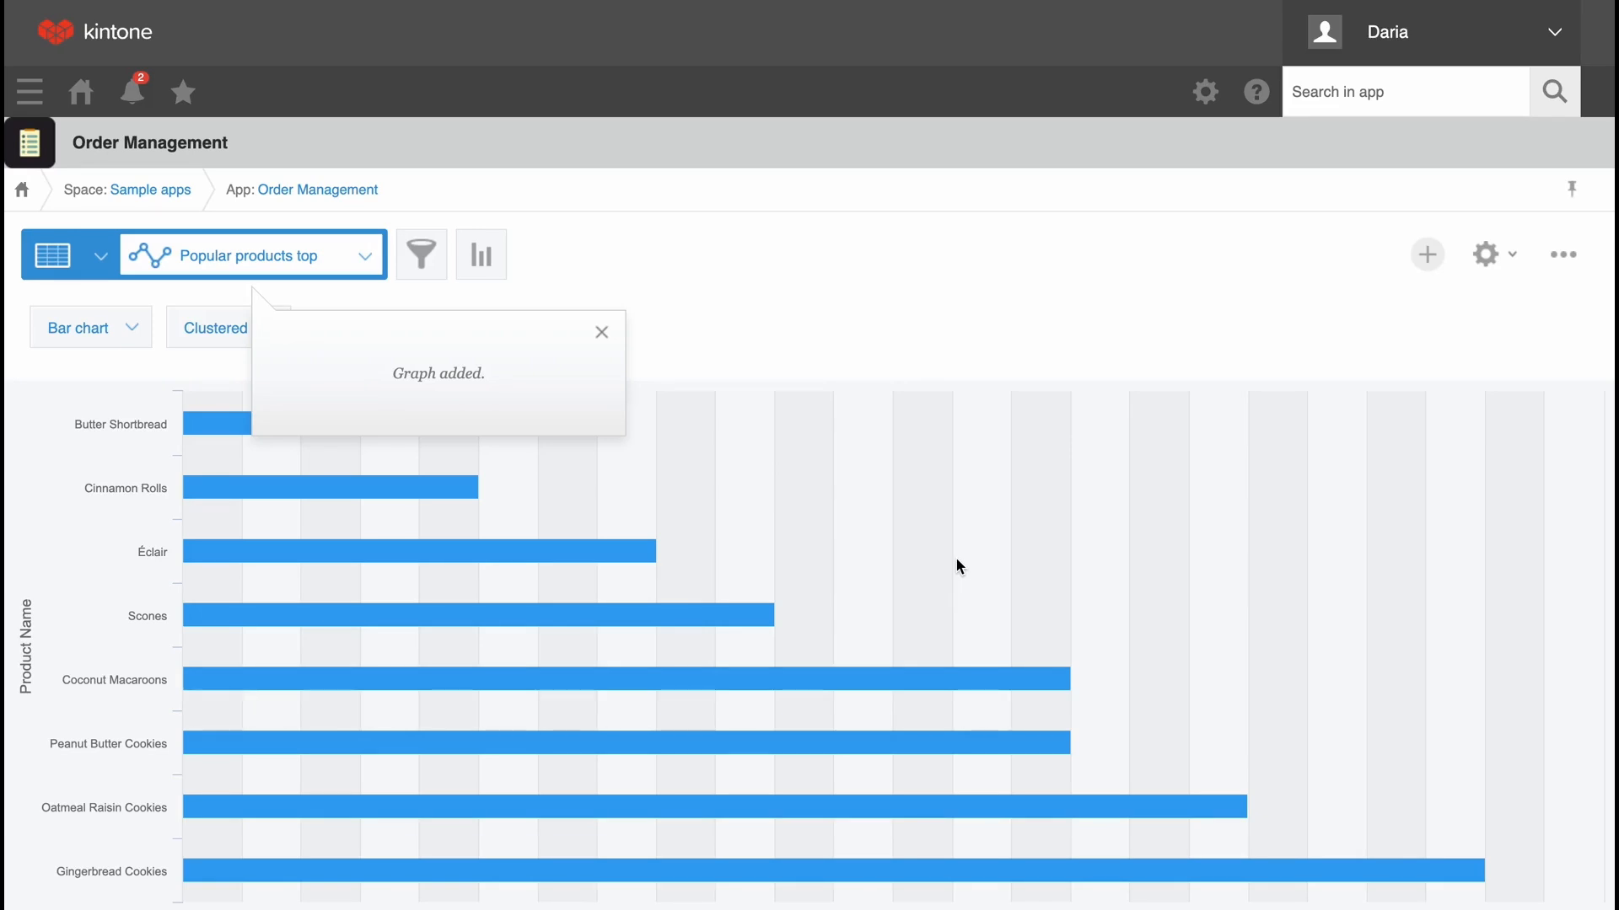
left_click(603, 330)
View the saved chart and check for "Popular products top" in the list of saved graphs.
scroll(661, 334, "down", 1)
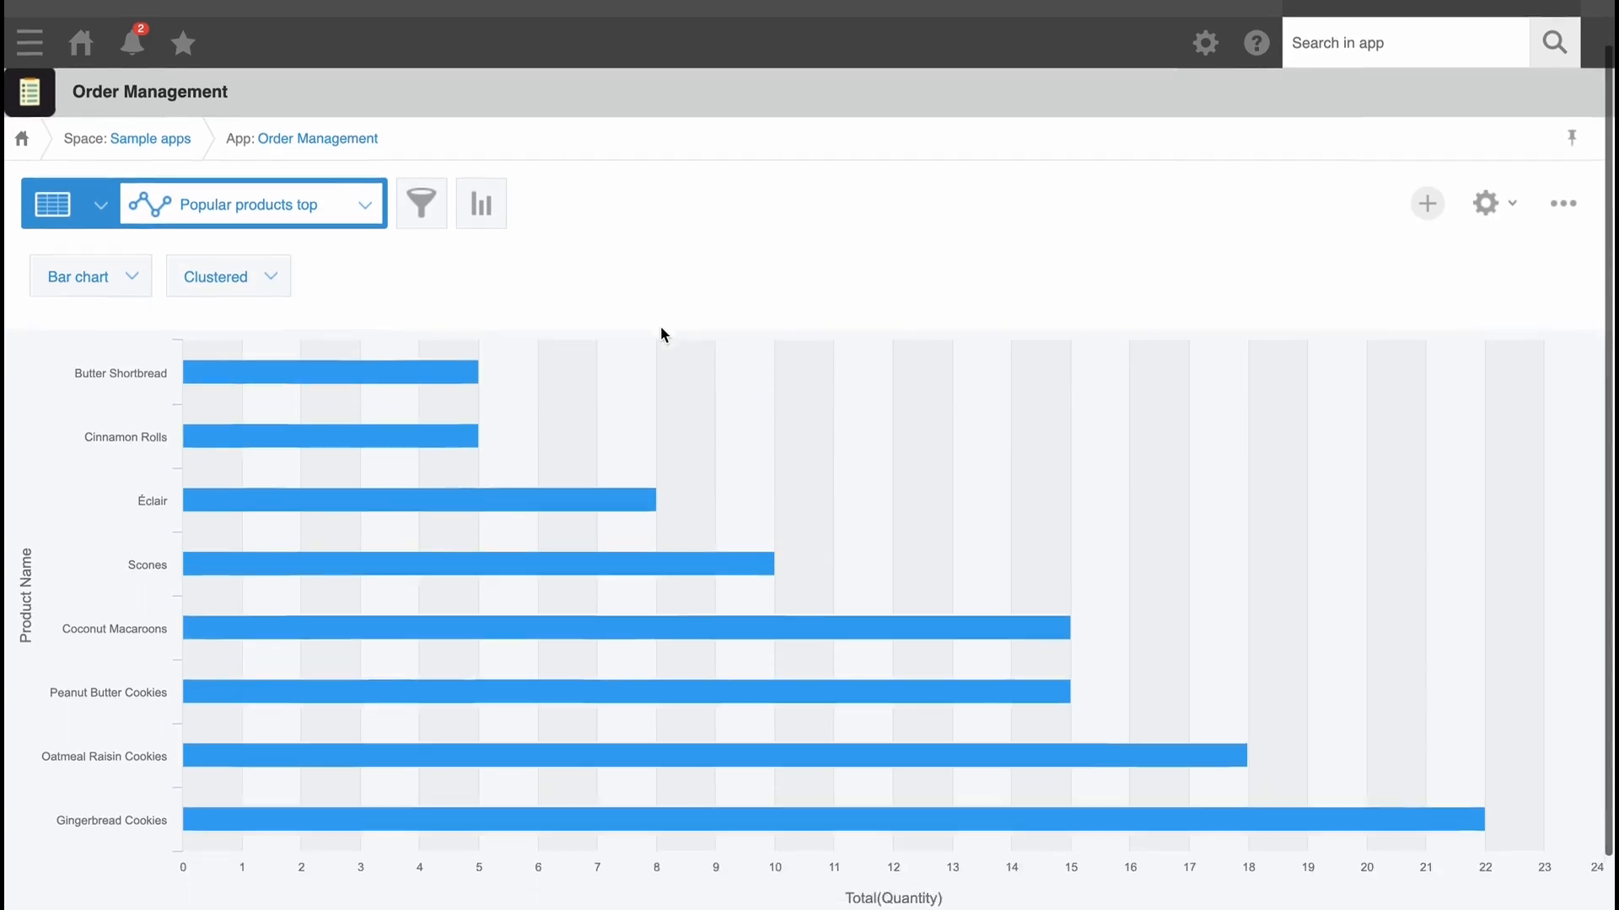
scroll(661, 334, "down", 1)
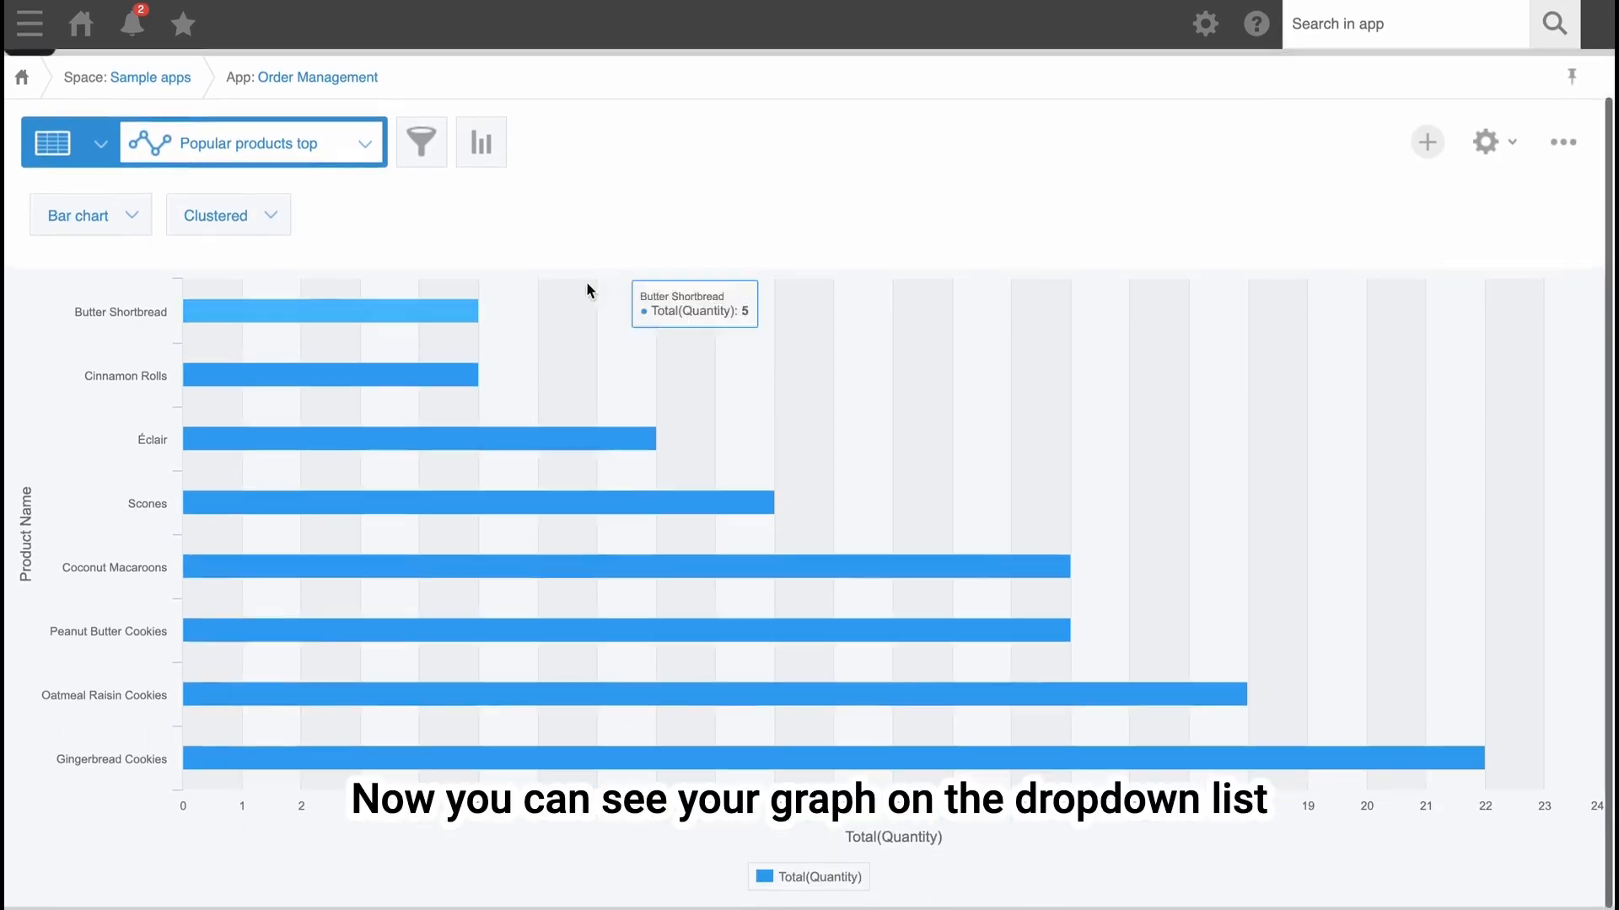
left_click(366, 152)
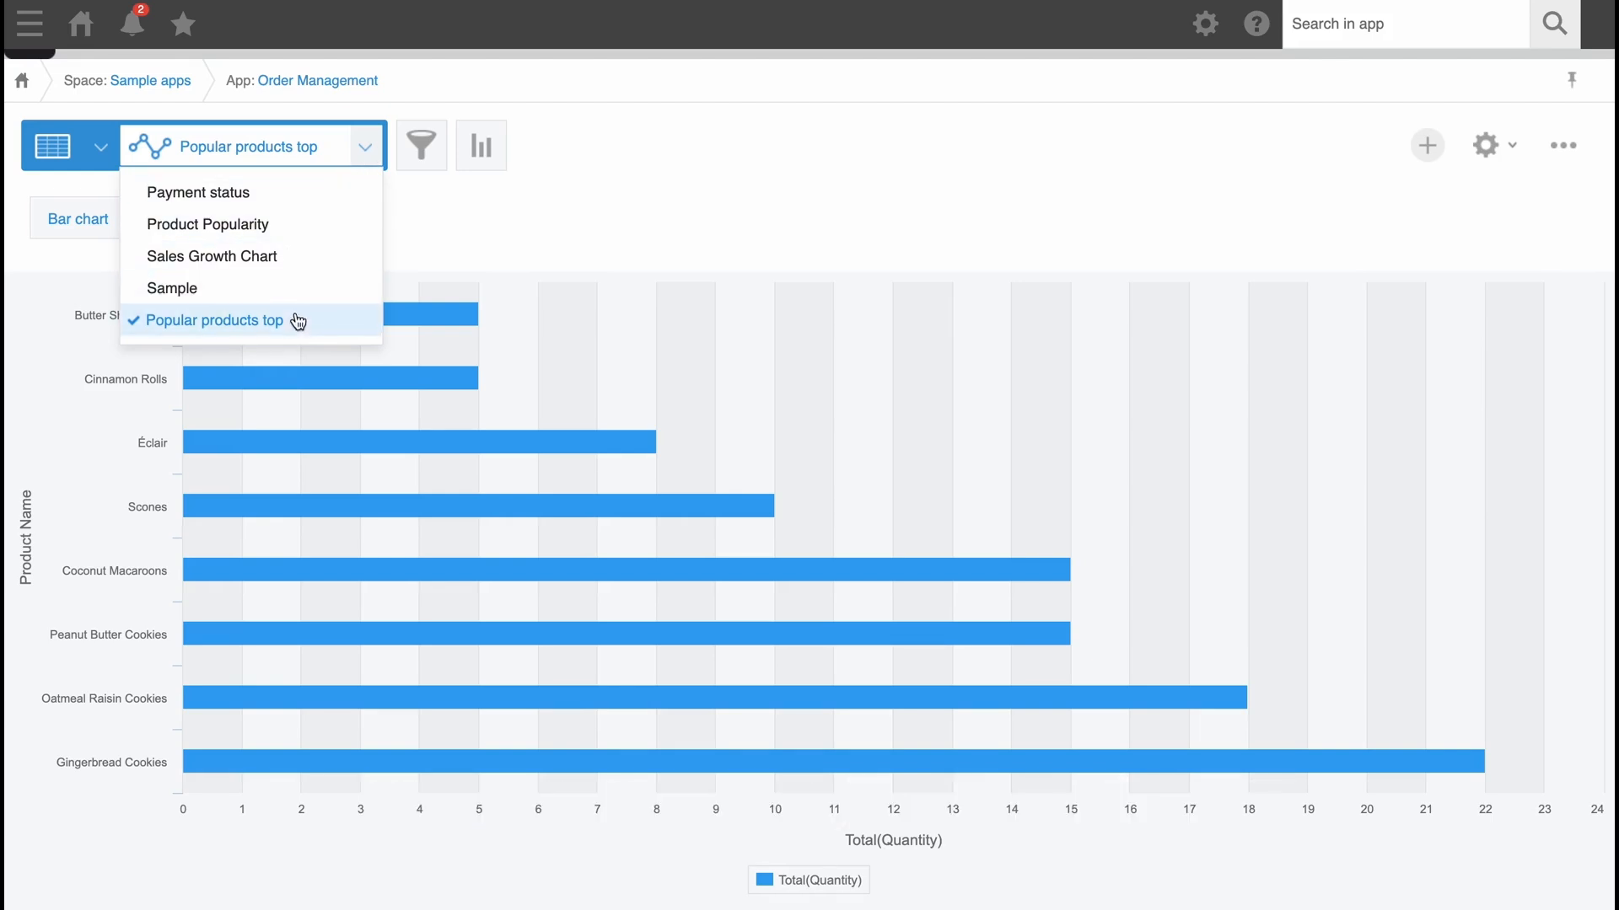
left_click(668, 180)
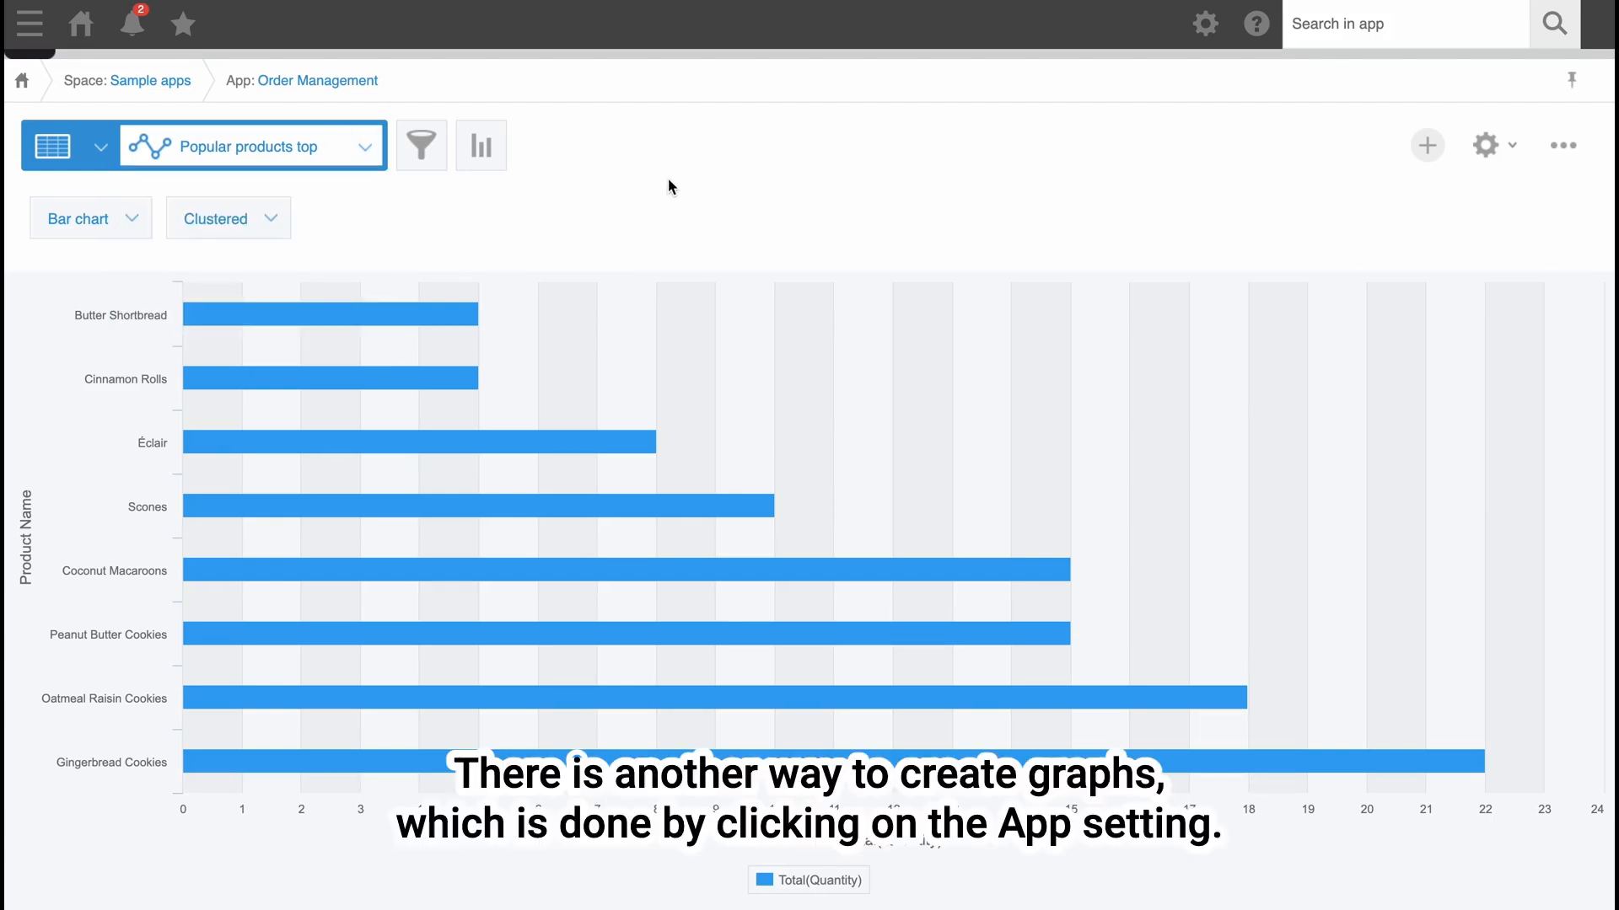
Open the list of created graphs in the Order Management app's settings.
scroll(668, 179, "up", 3)
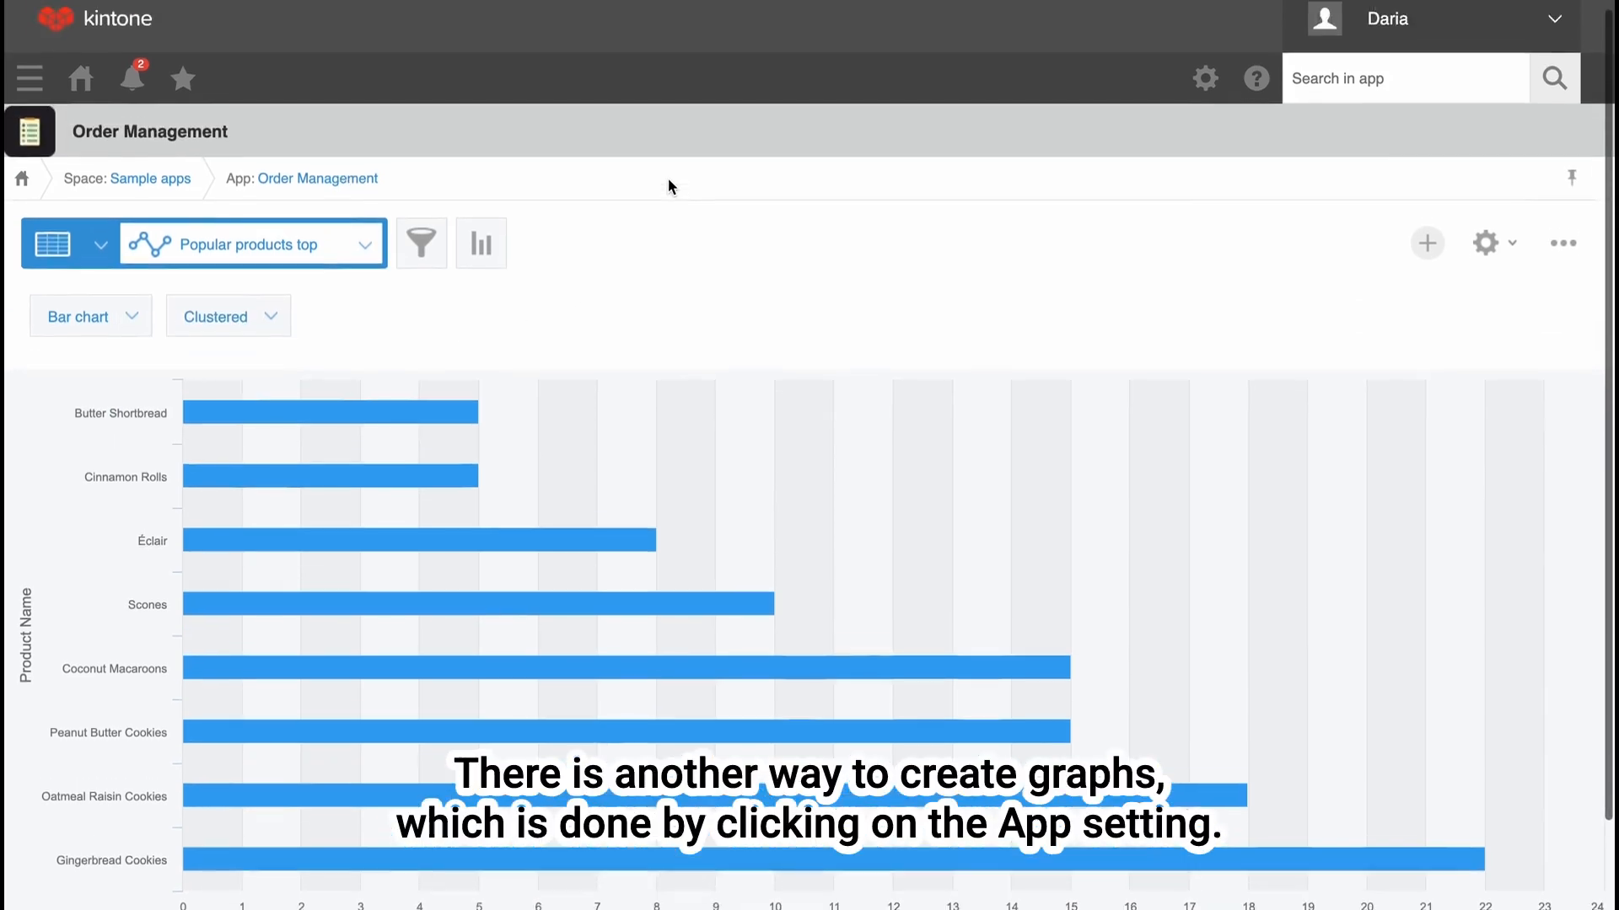
left_click(1485, 257)
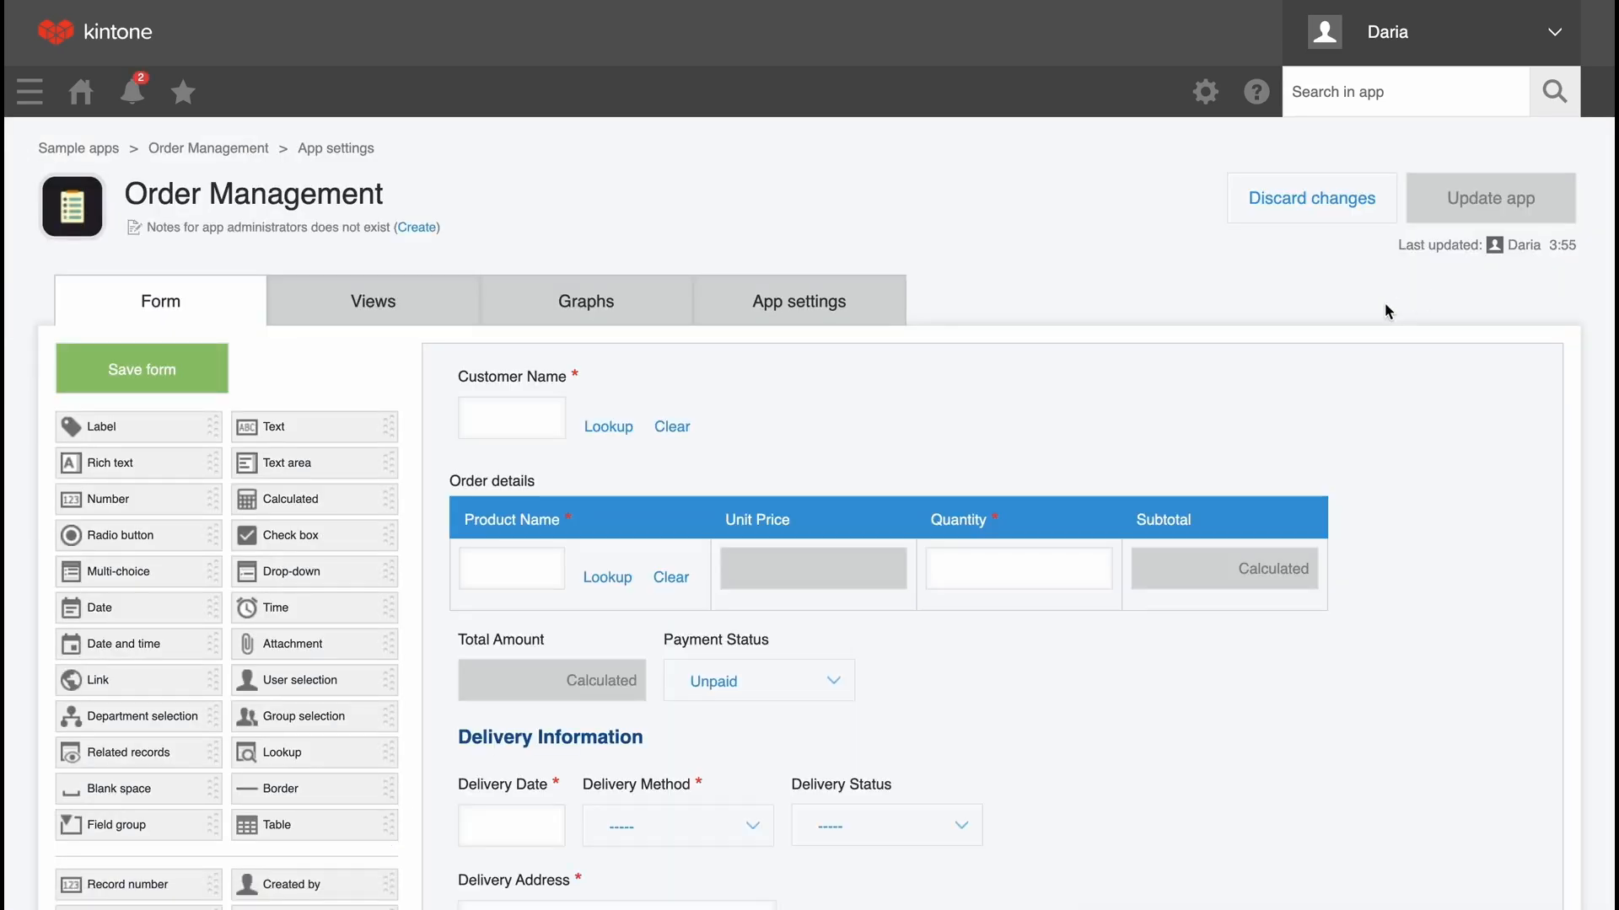
left_click(597, 307)
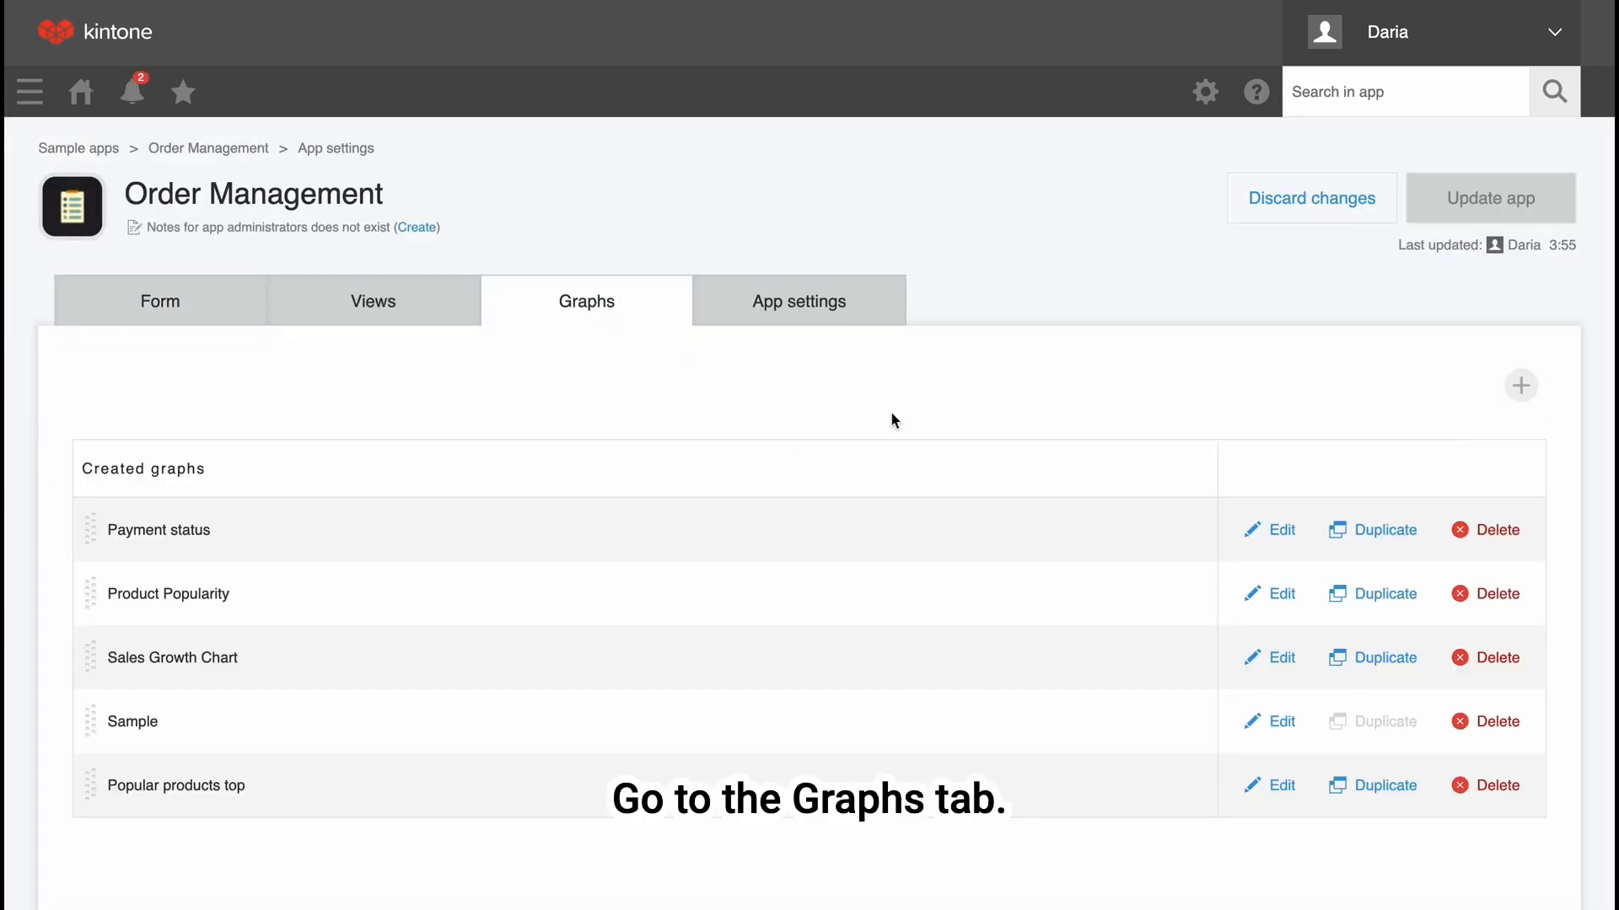
scroll(896, 422, "down", 1)
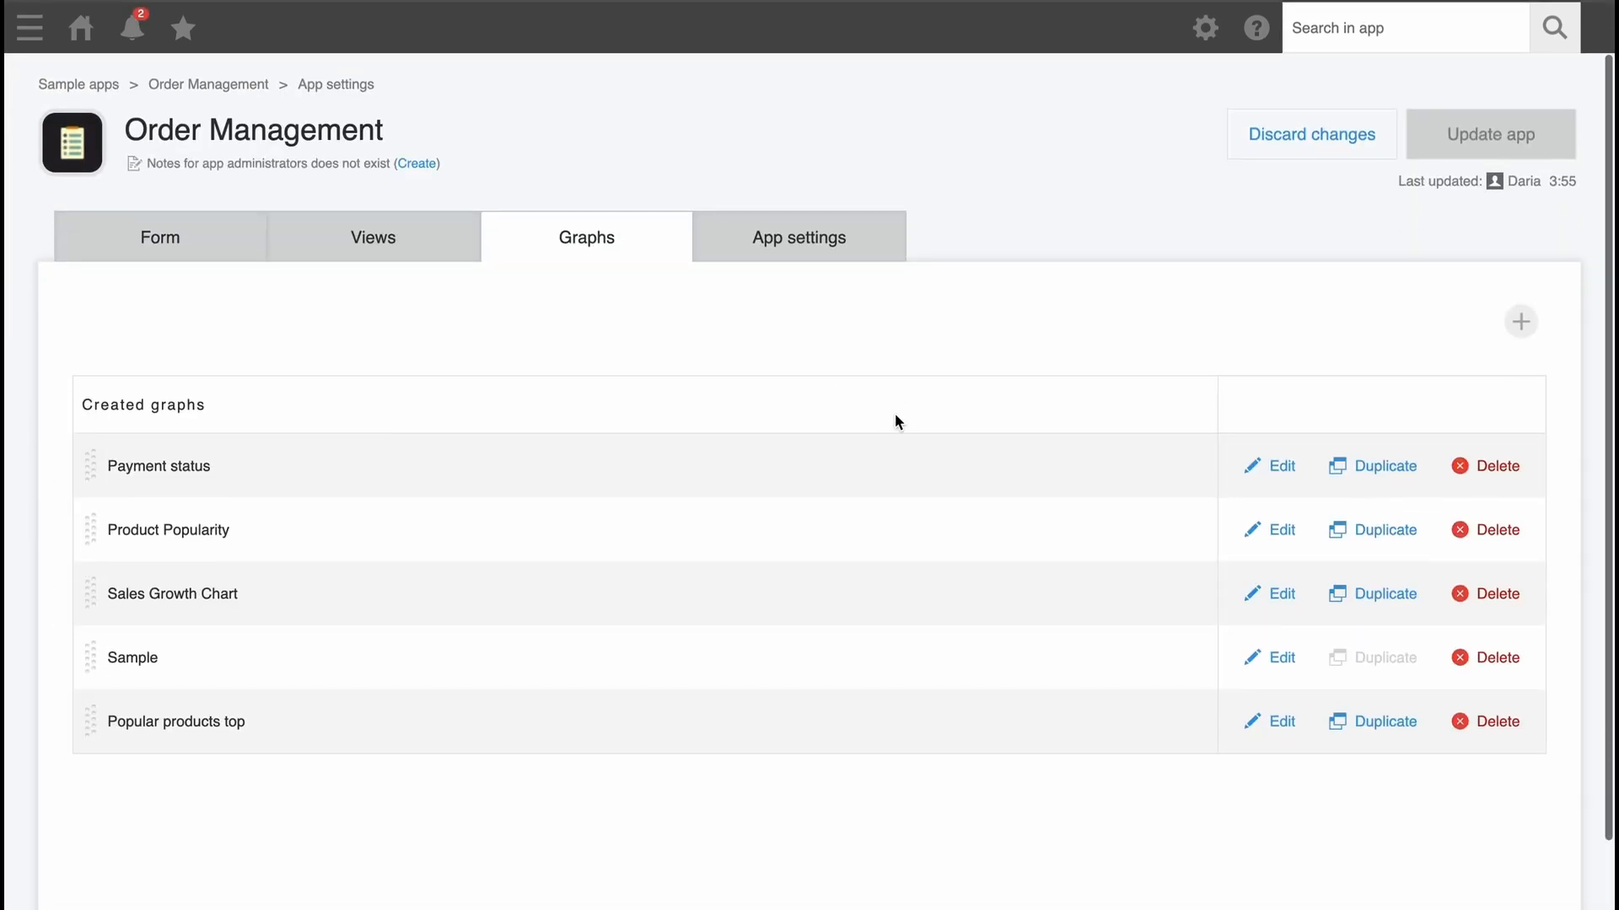
Start a new graph from the app settings, look over its name, grouping, filter, sorting and report options, and cancel it.
left_click(1520, 322)
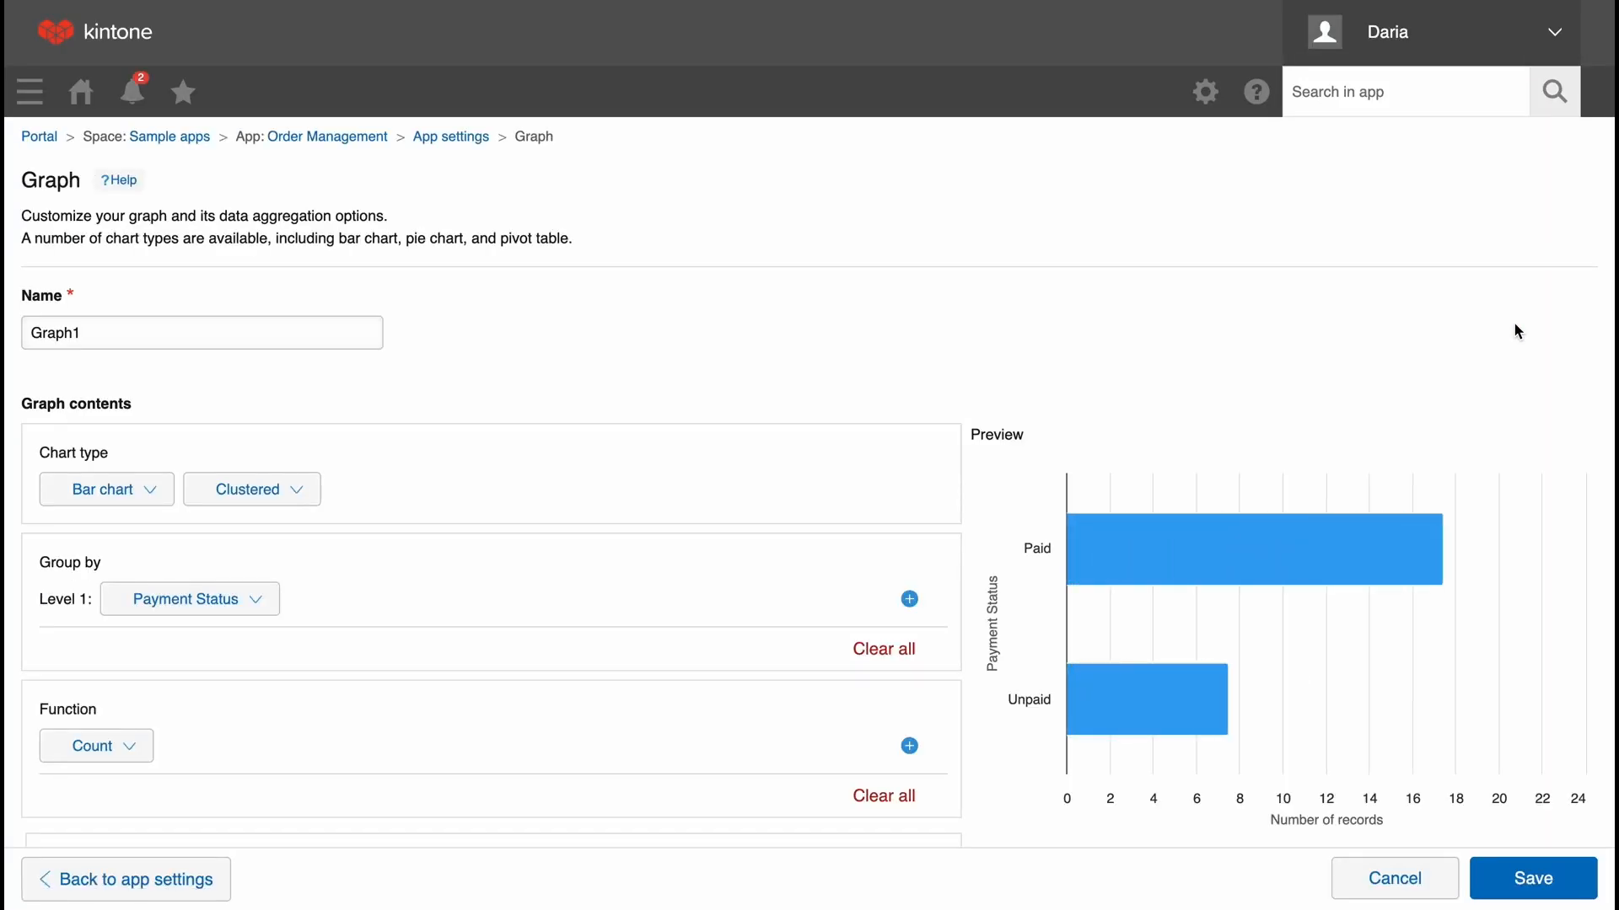
scroll(1433, 438, "down", 5)
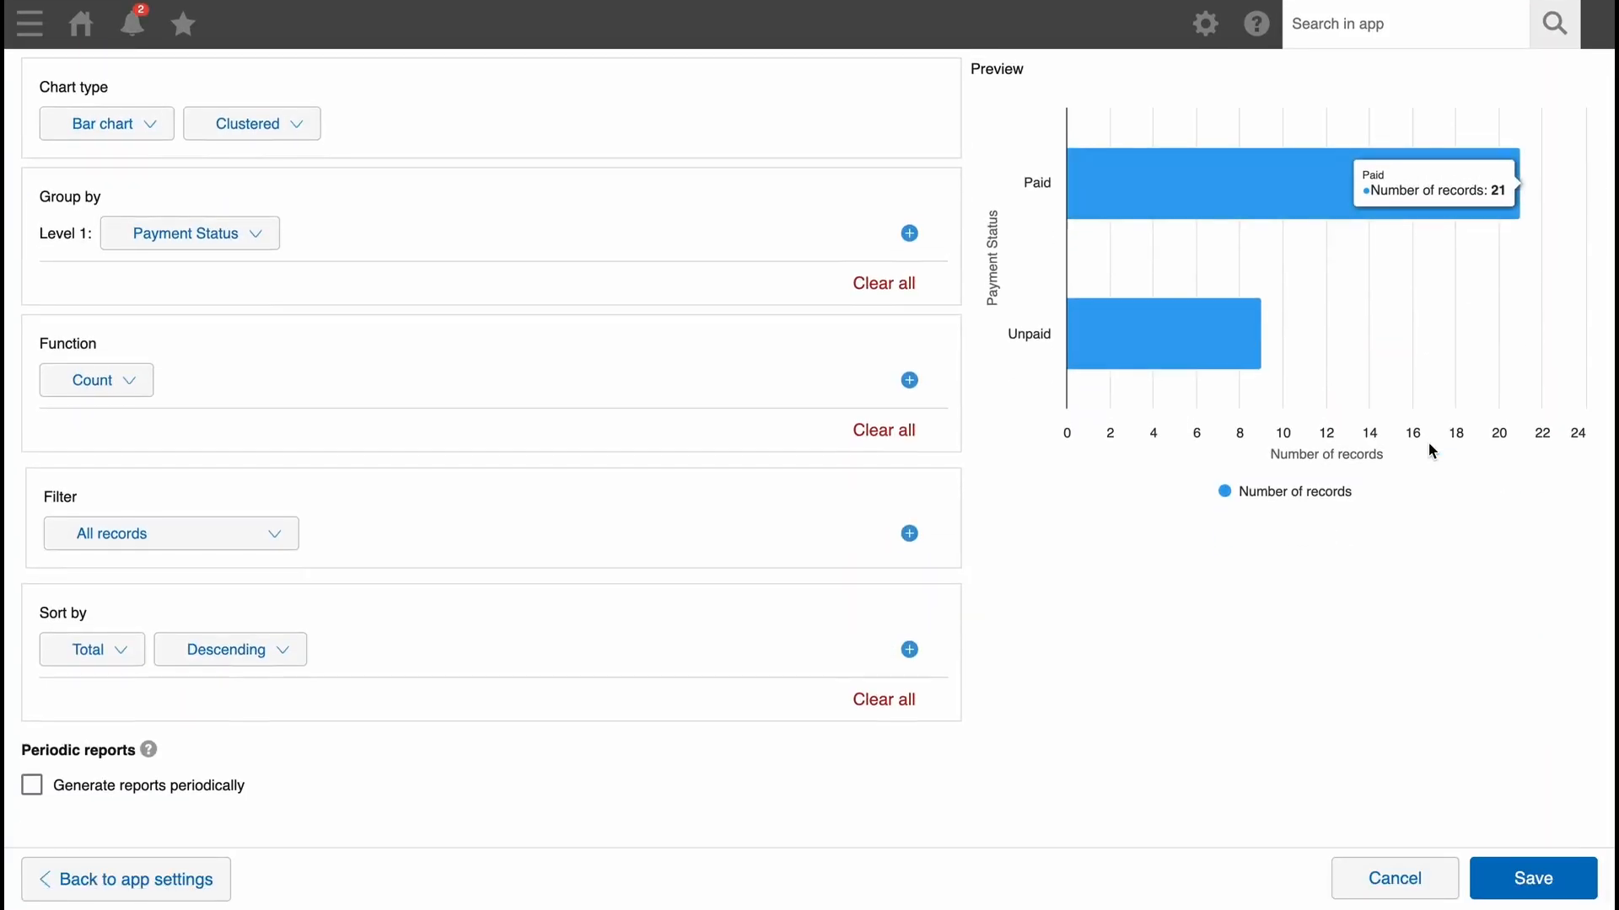
scroll(1431, 451, "up", 5)
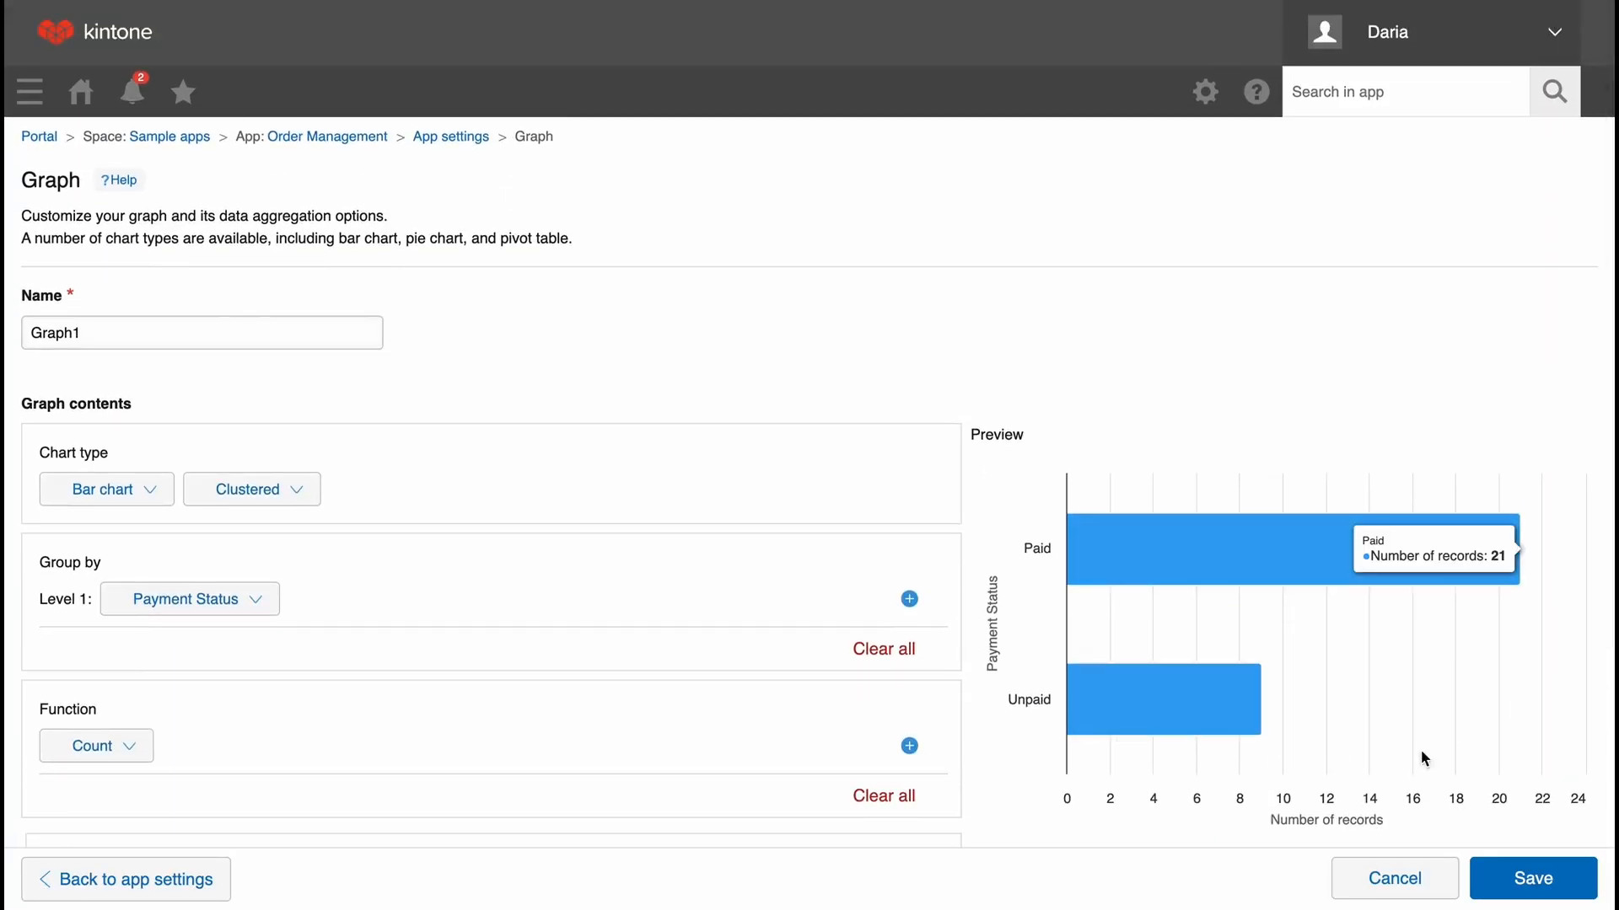
left_click(1395, 878)
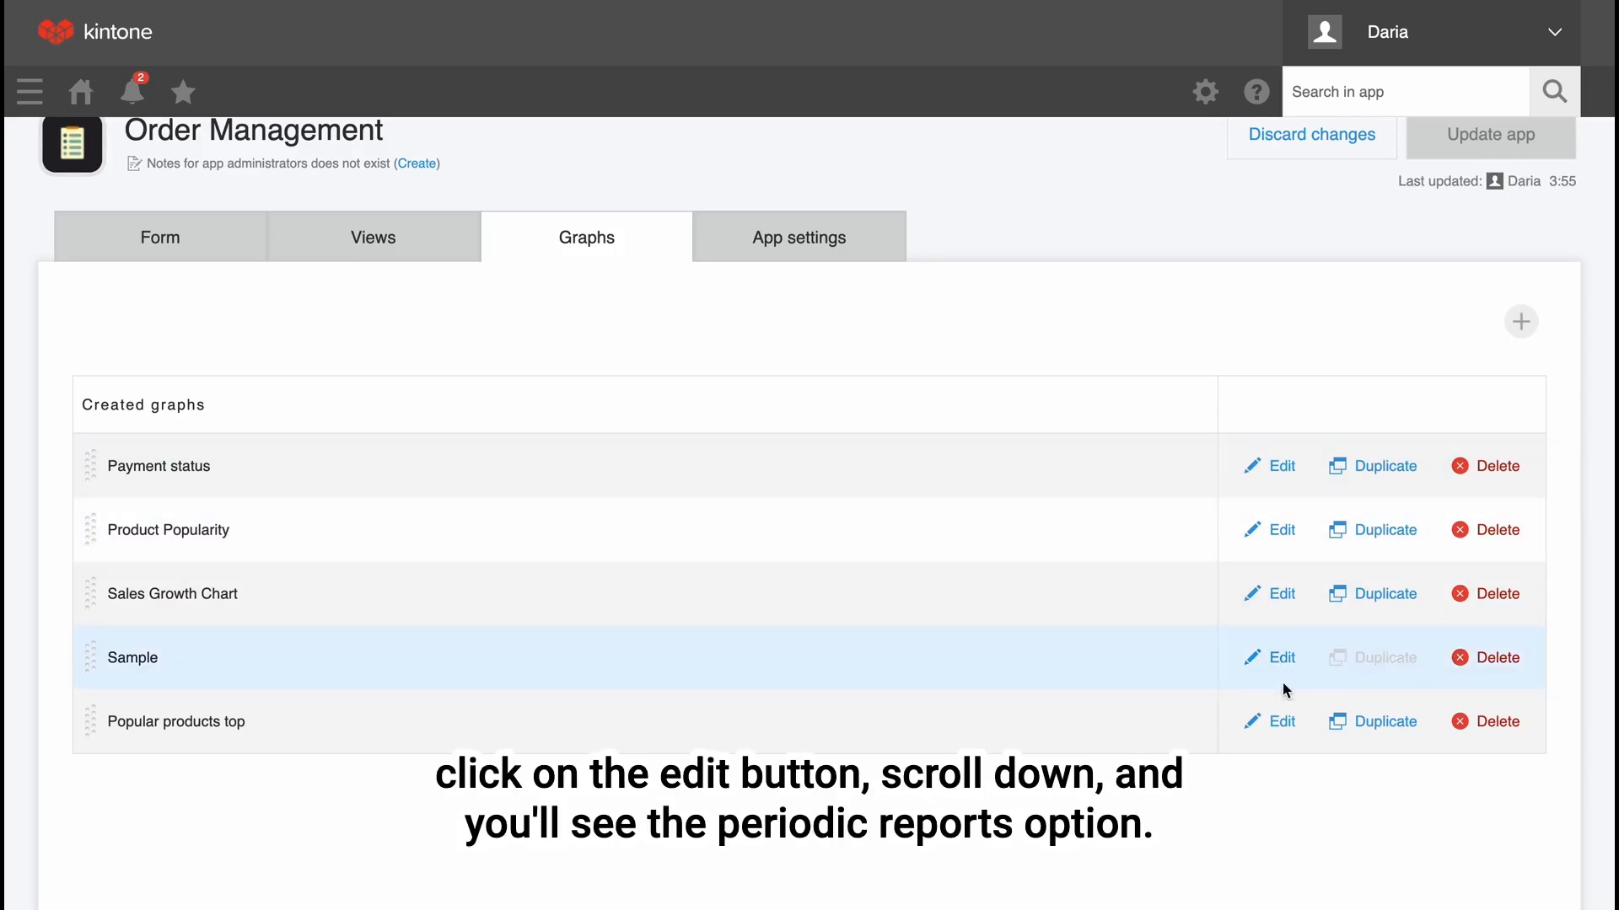
Open the "Popular products top" graph for editing and enable periodic report generation.
left_click(1282, 723)
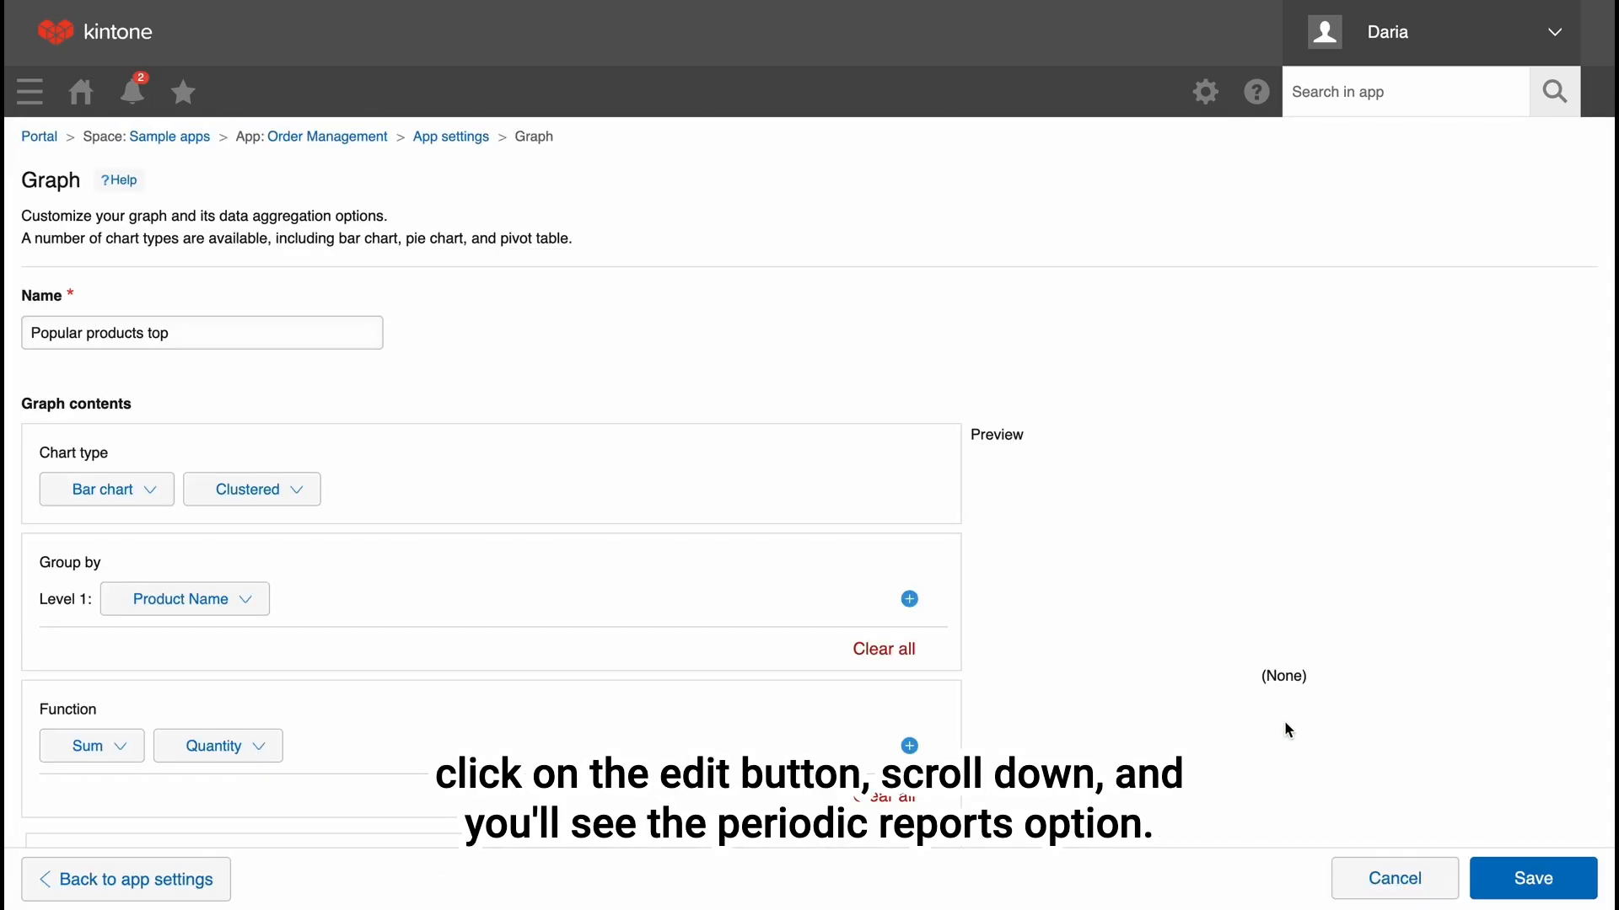
scroll(1285, 725, "down", 5)
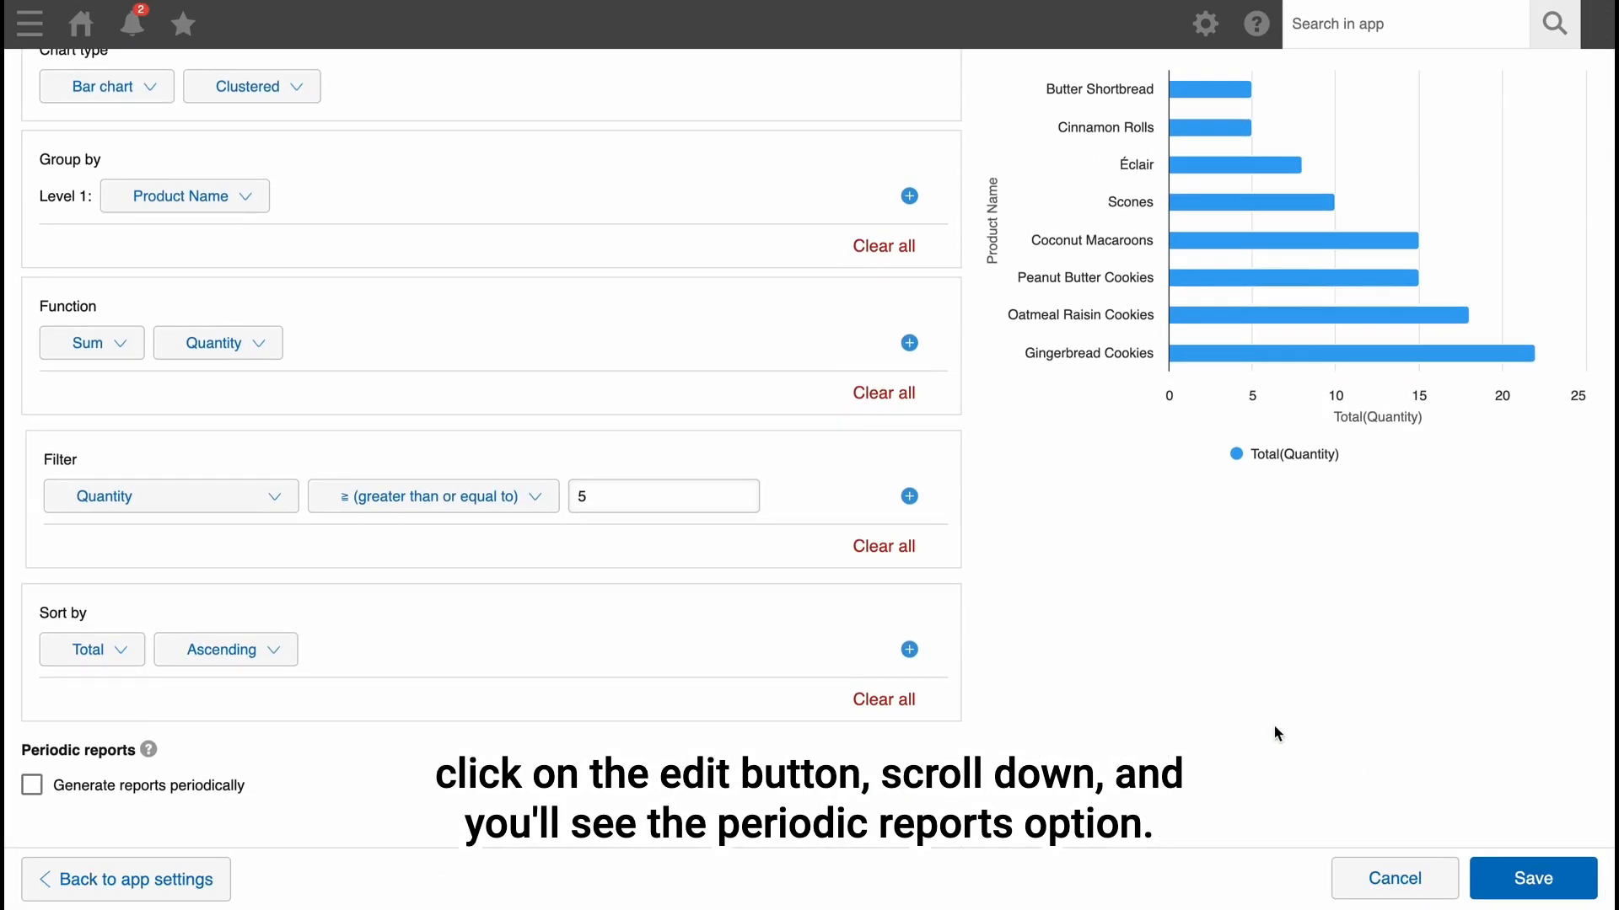
left_click(32, 785)
left_click(381, 777)
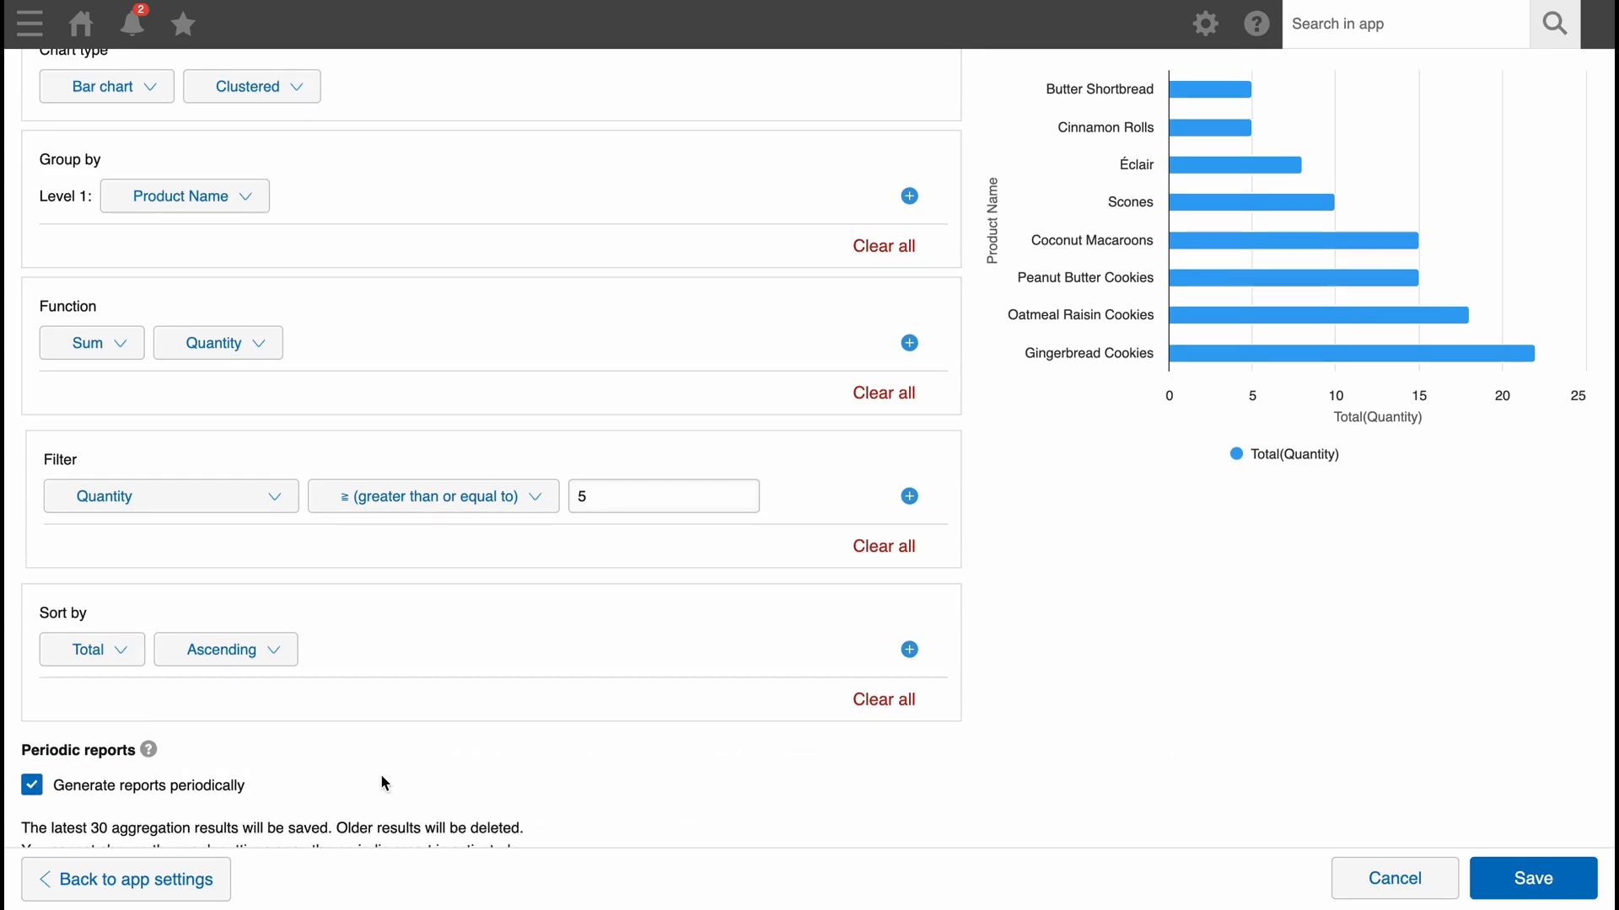
Set the periodic report to run every month on day 10.
scroll(385, 784, "down", 2)
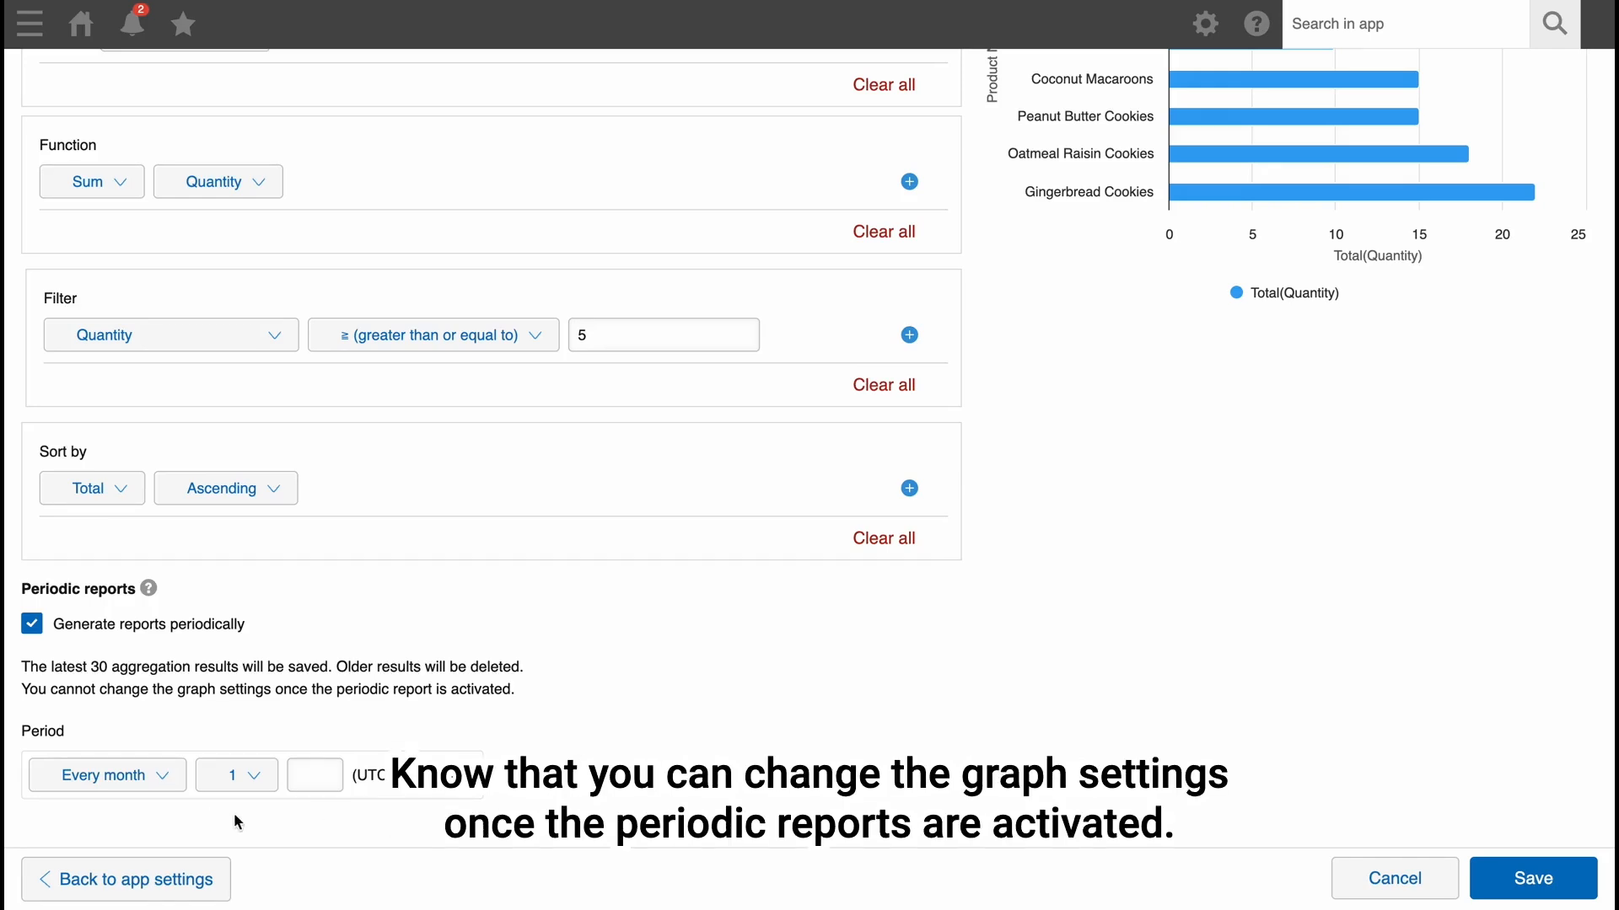
left_click(164, 780)
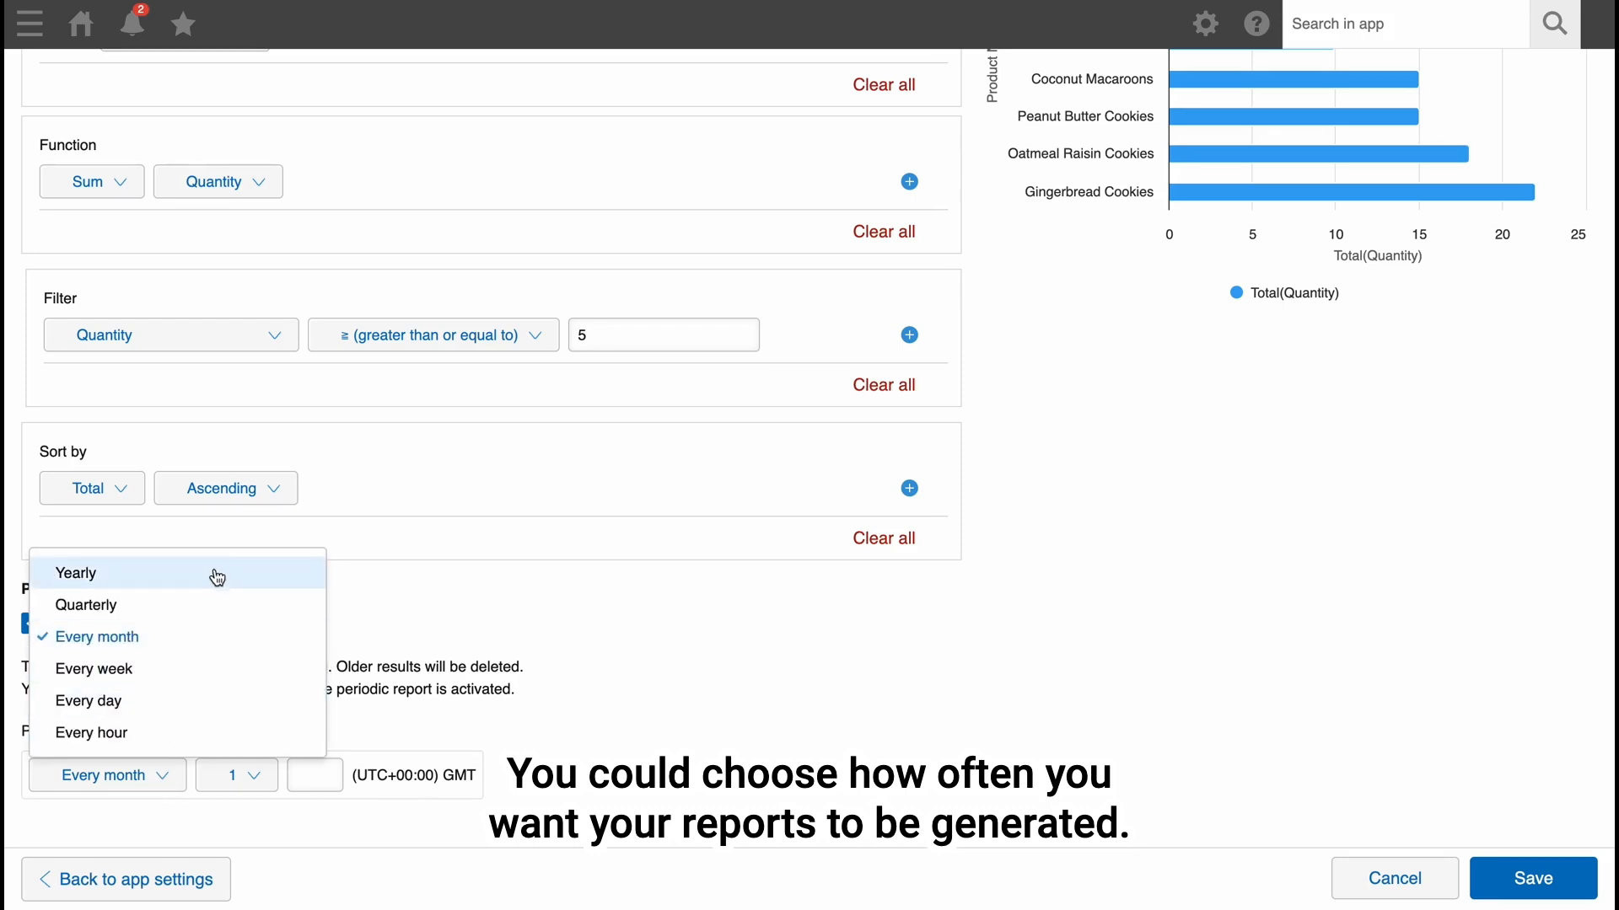
left_click(210, 648)
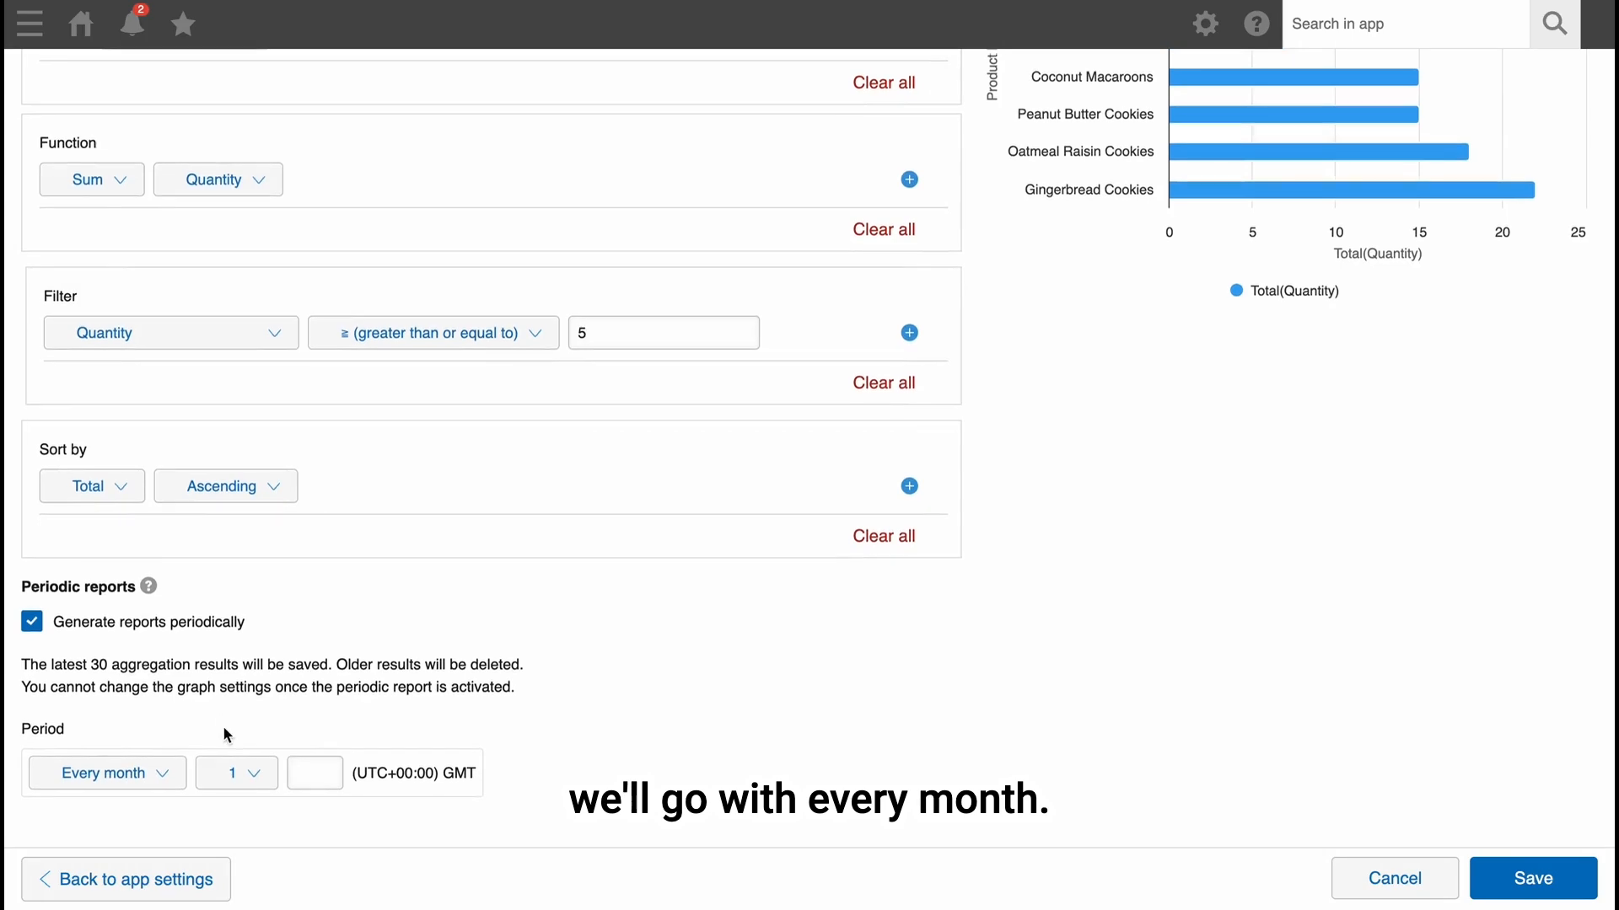
left_click(238, 776)
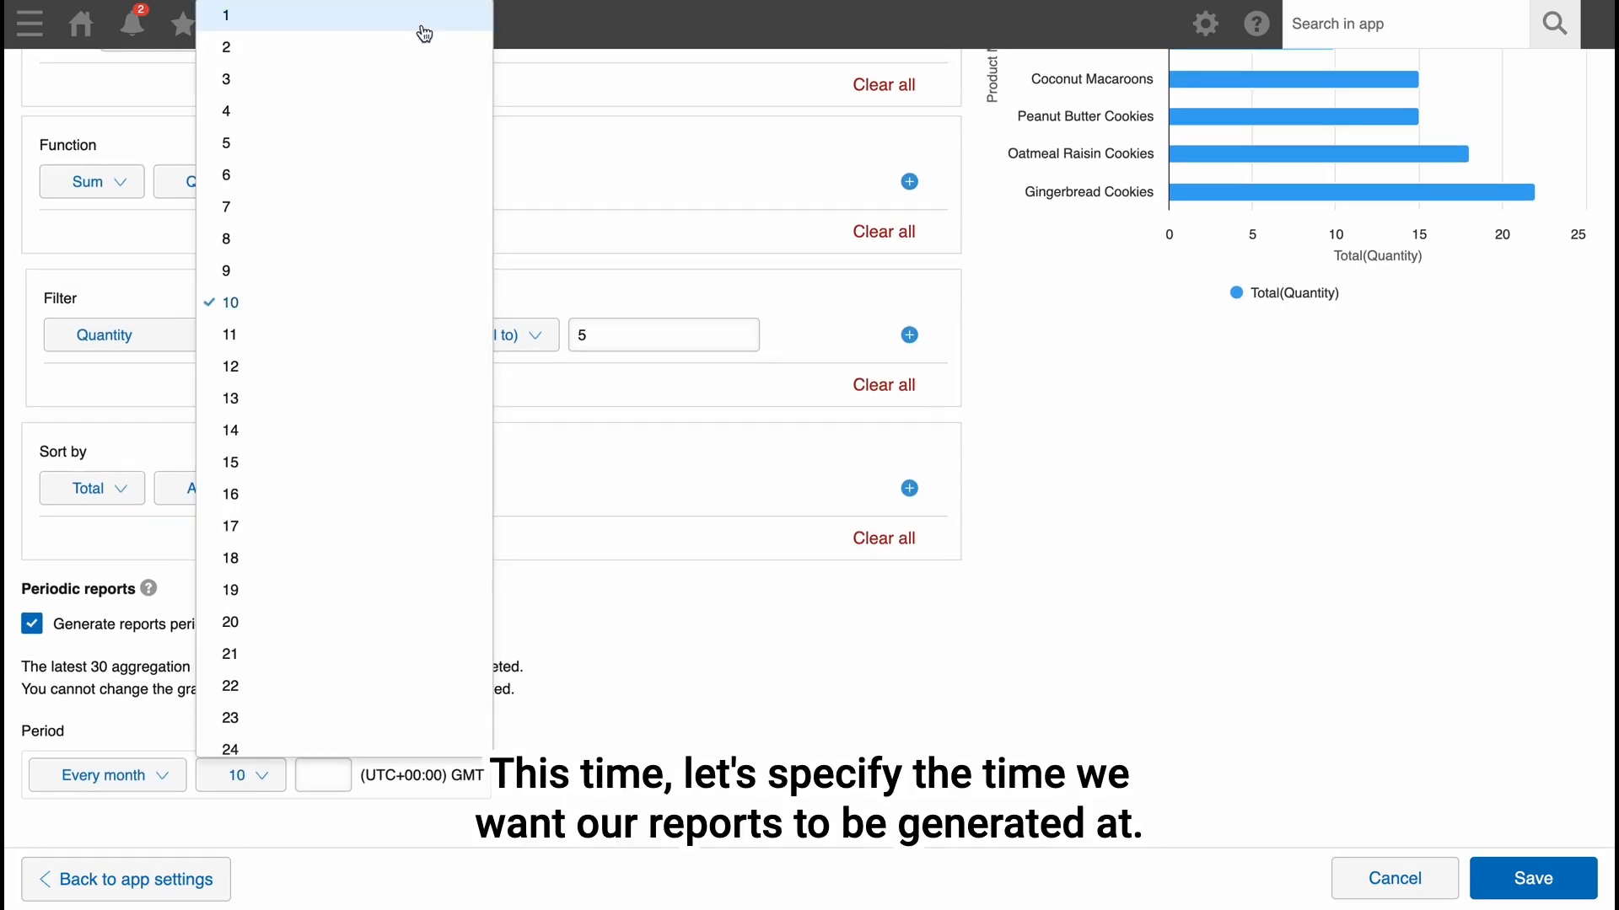
left_click(690, 613)
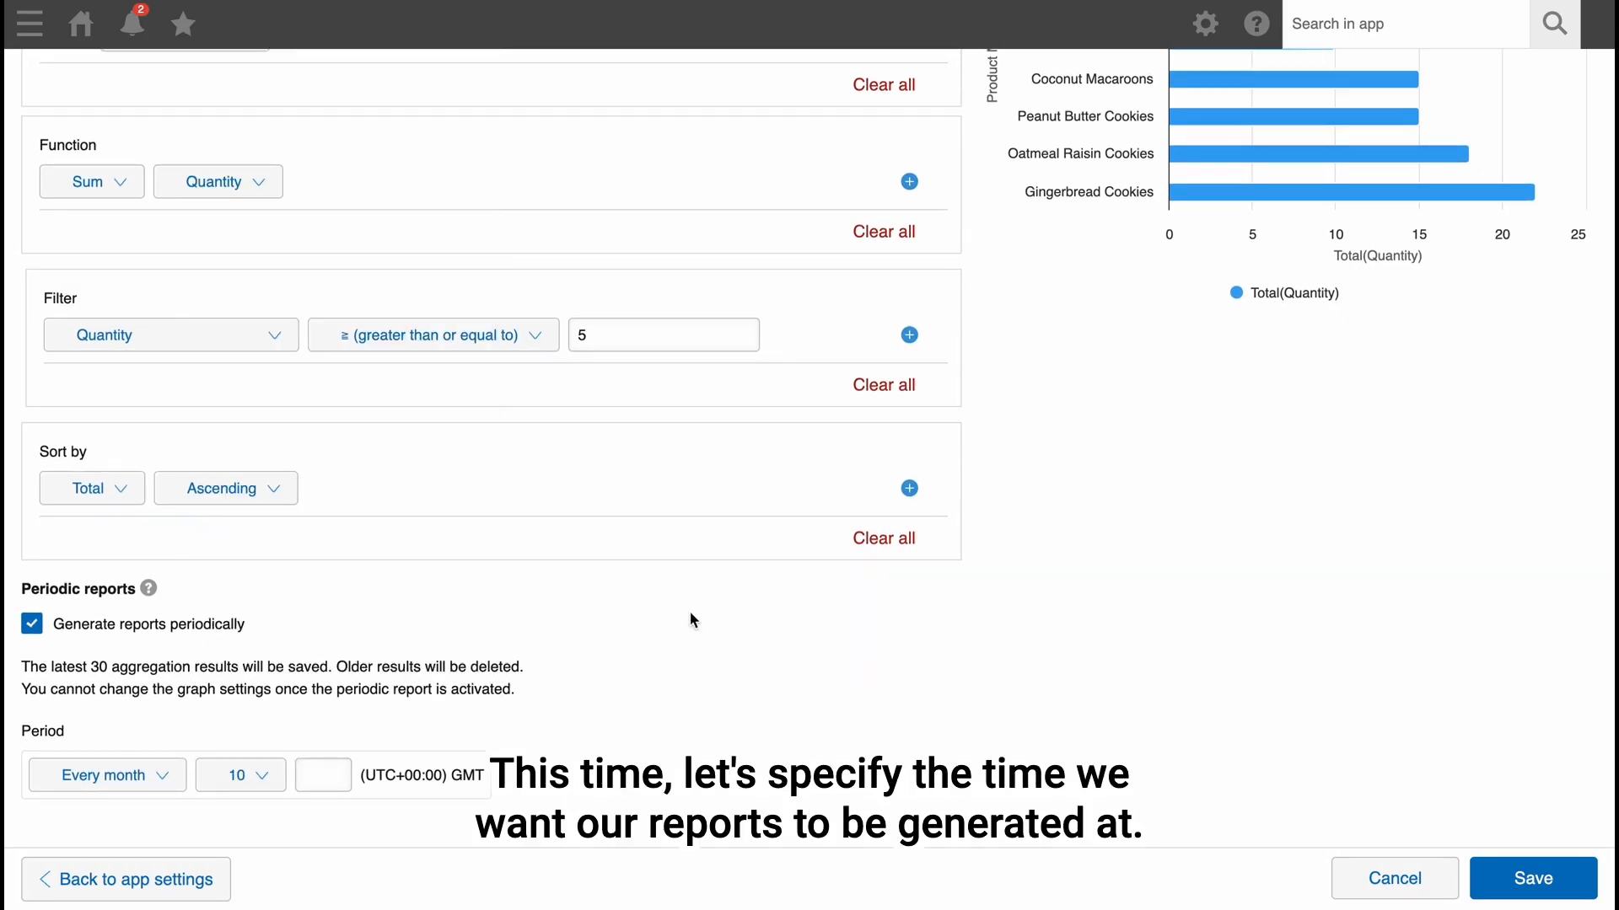
Set the monthly report's generation time to 08:00 GMT and review the next occurrence.
left_click(338, 771)
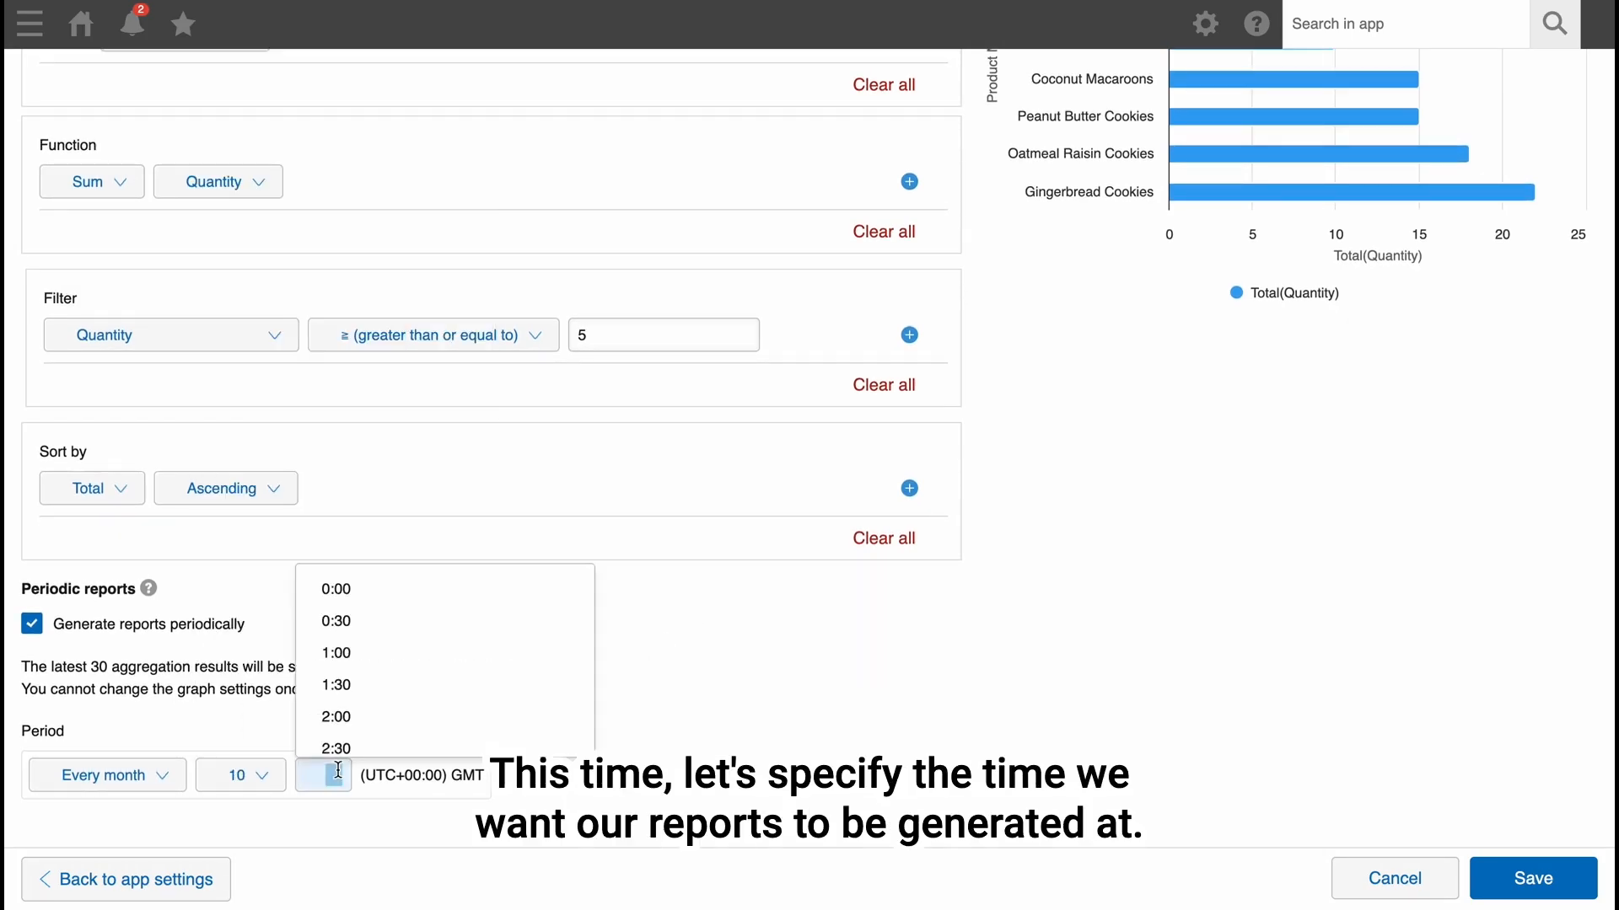
scroll(372, 716, "down", 4)
scroll(372, 716, "down", 2)
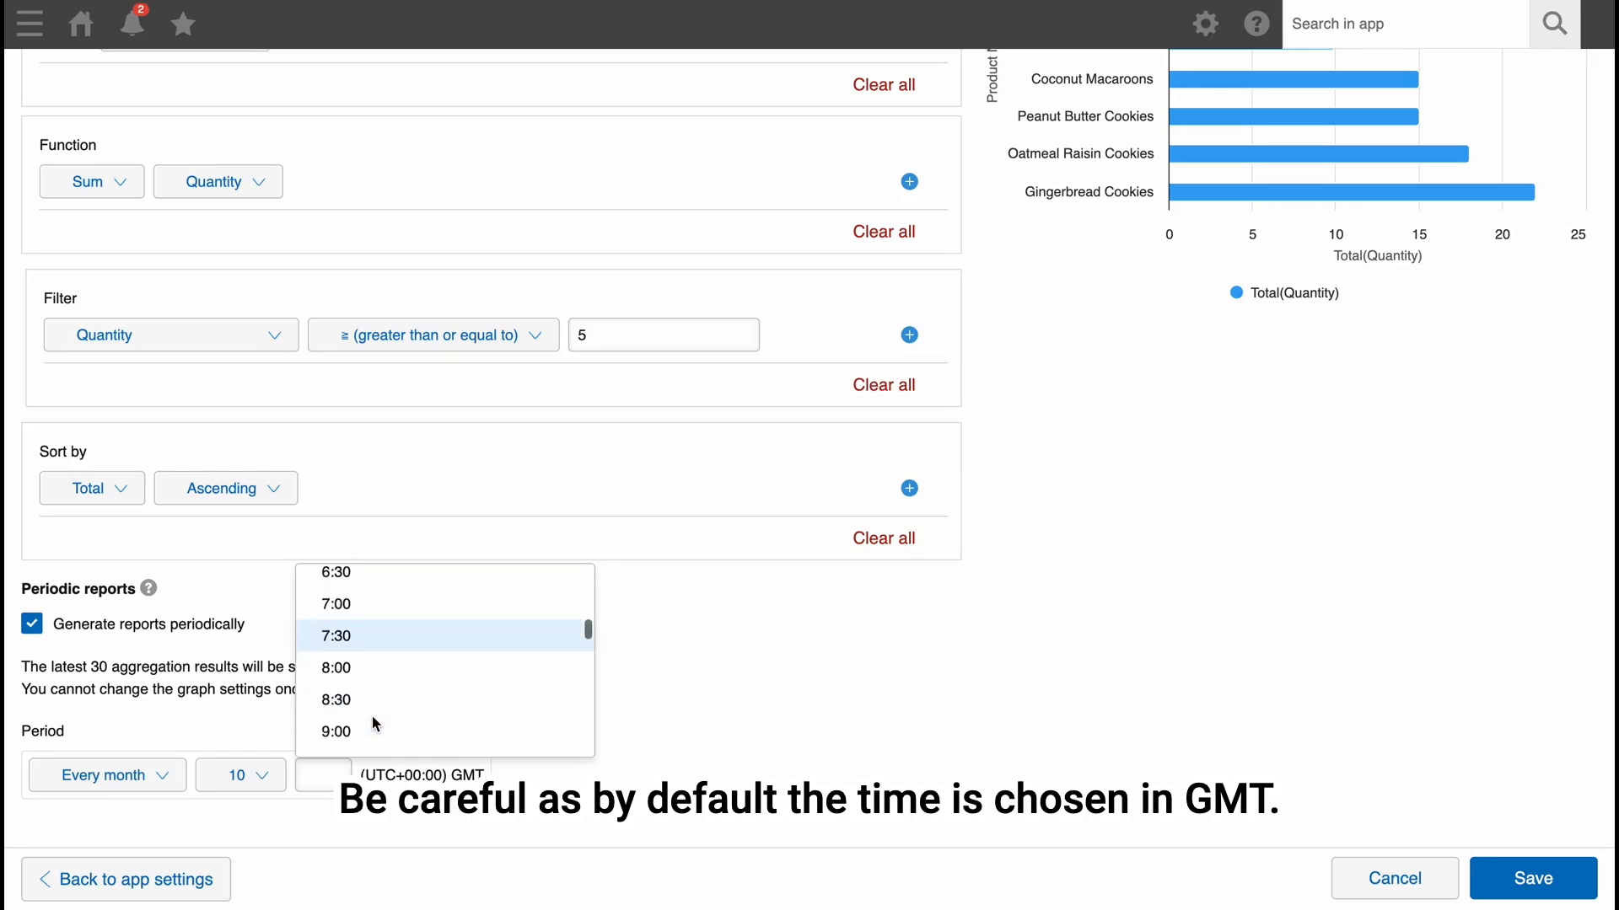
left_click(357, 669)
scroll(573, 746, "down", 2)
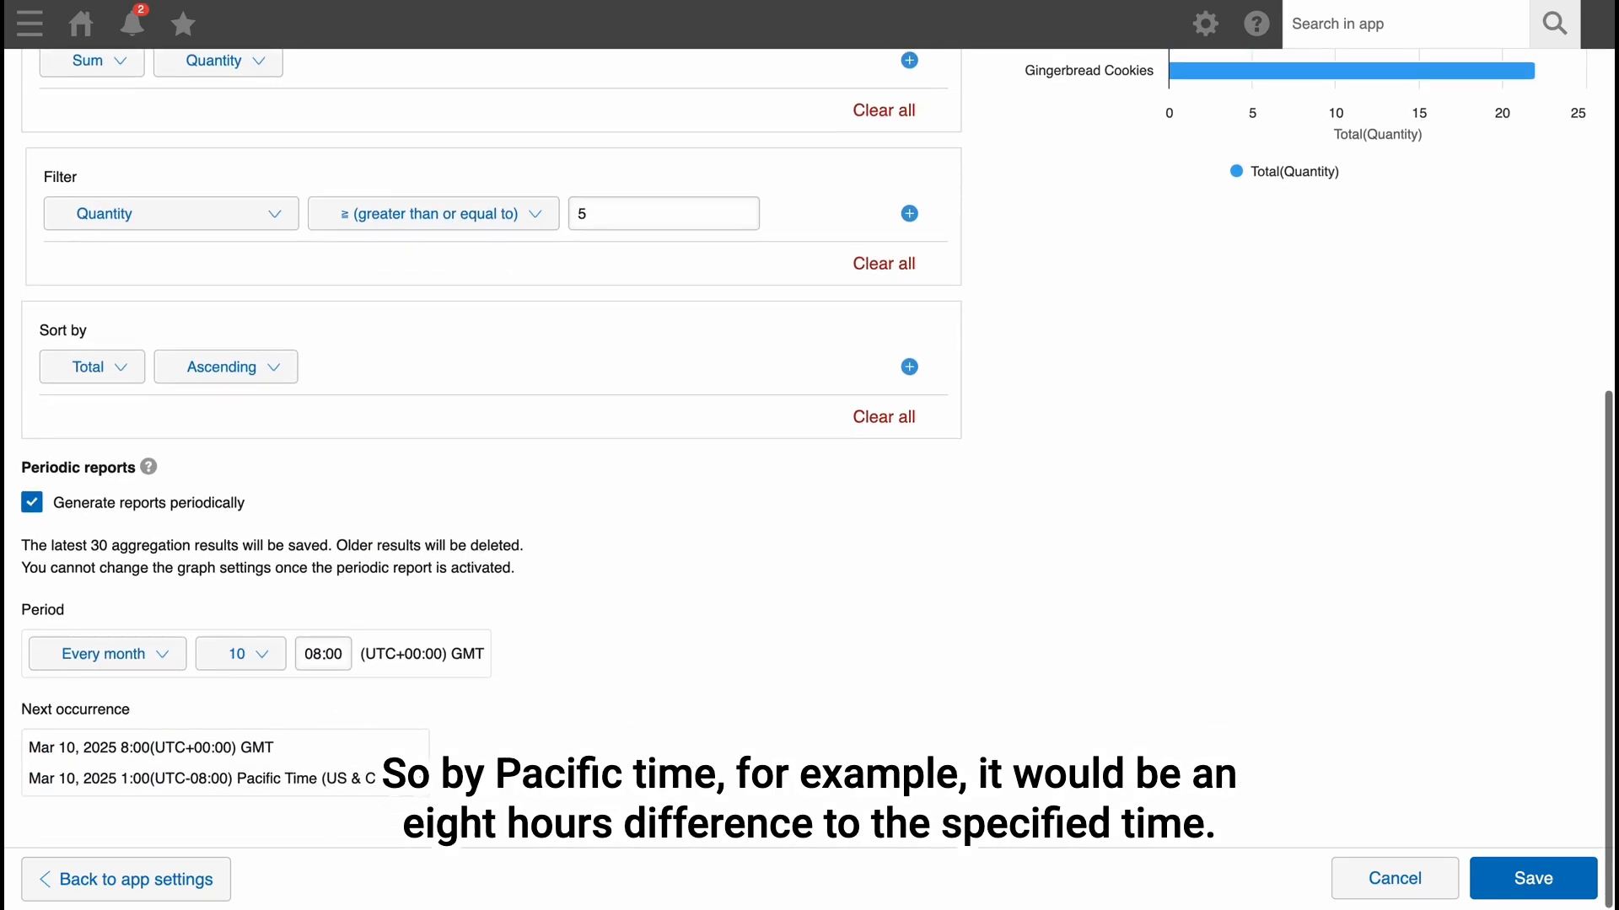
Change the monthly report's day to 1 and save the graph settings.
left_click(264, 664)
left_click(328, 23)
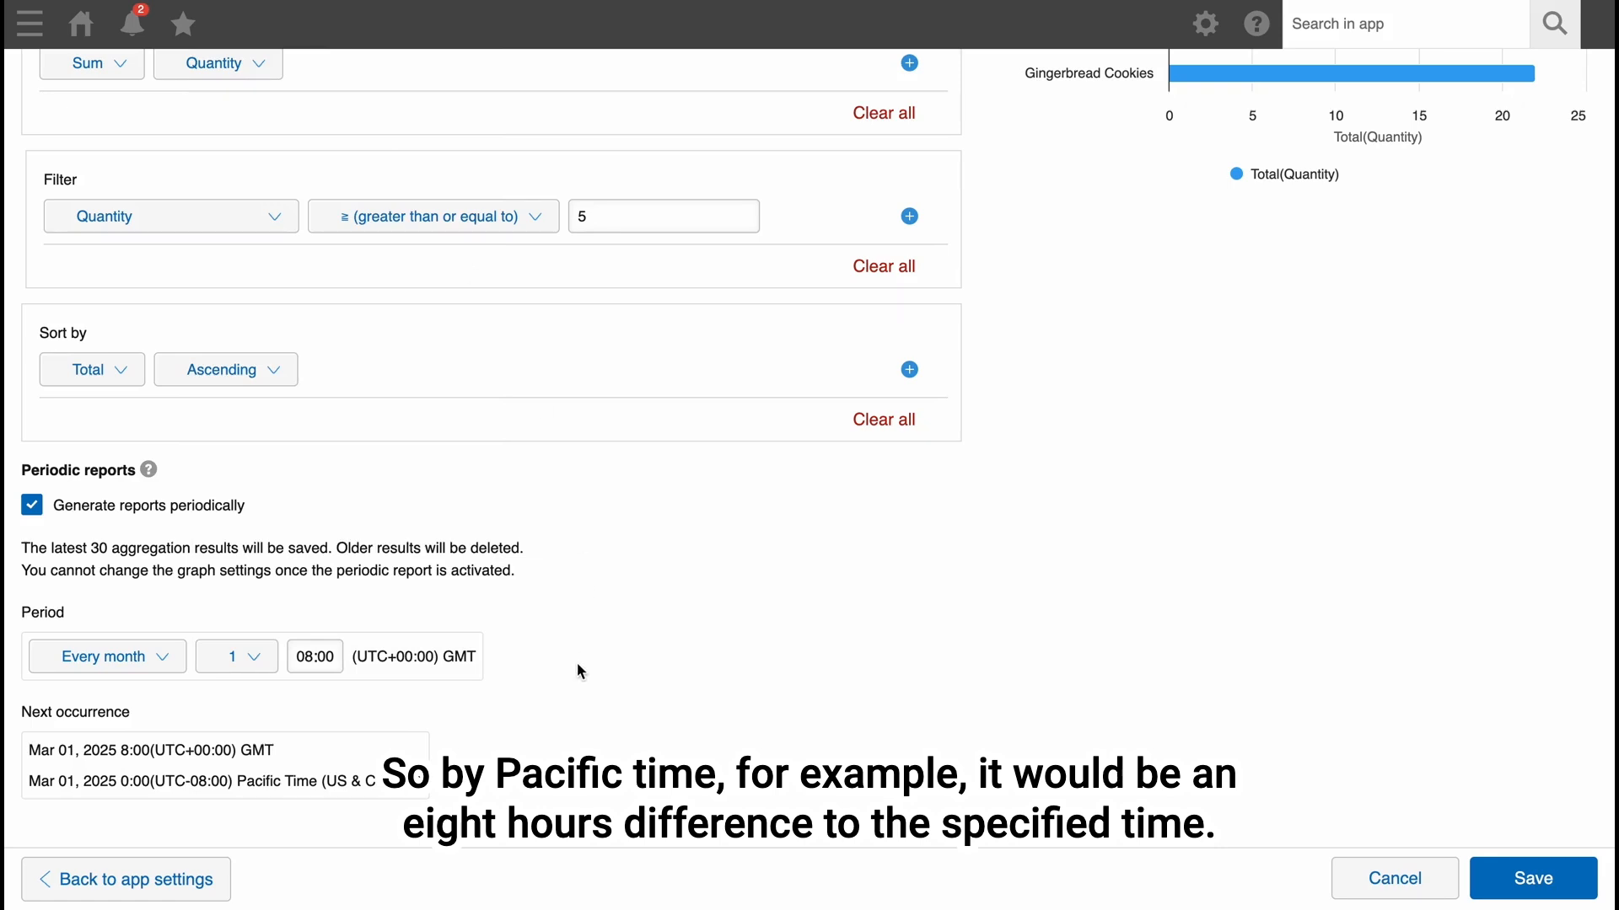
left_click(1512, 895)
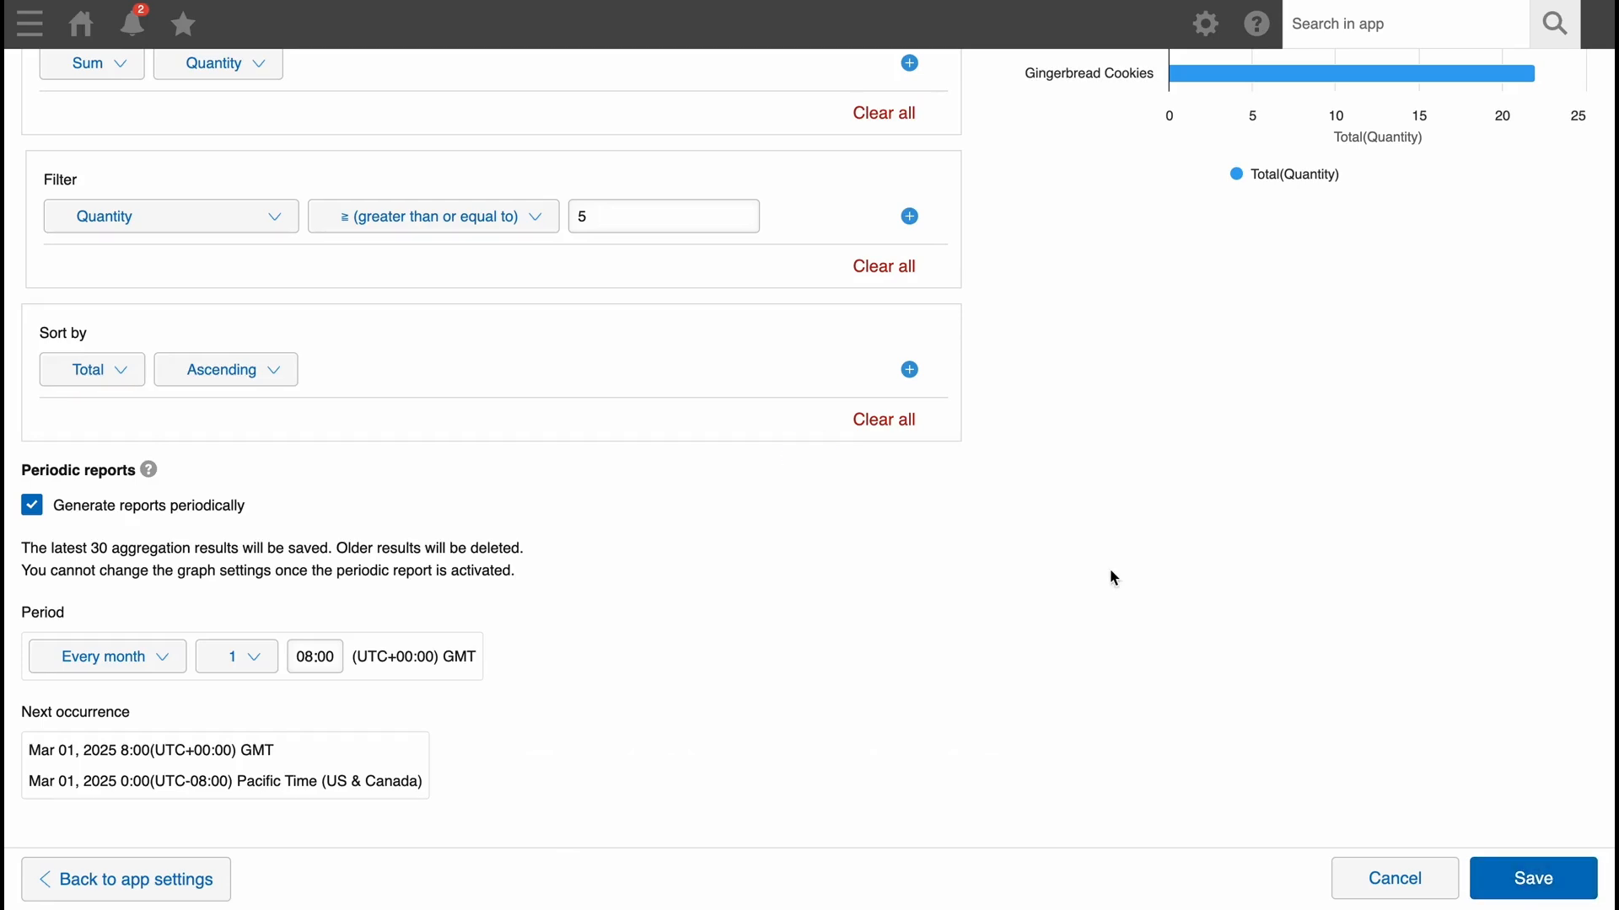
Apply the pending graph changes to the Order Management app and display the "Popular products top" graph.
left_click(1467, 270)
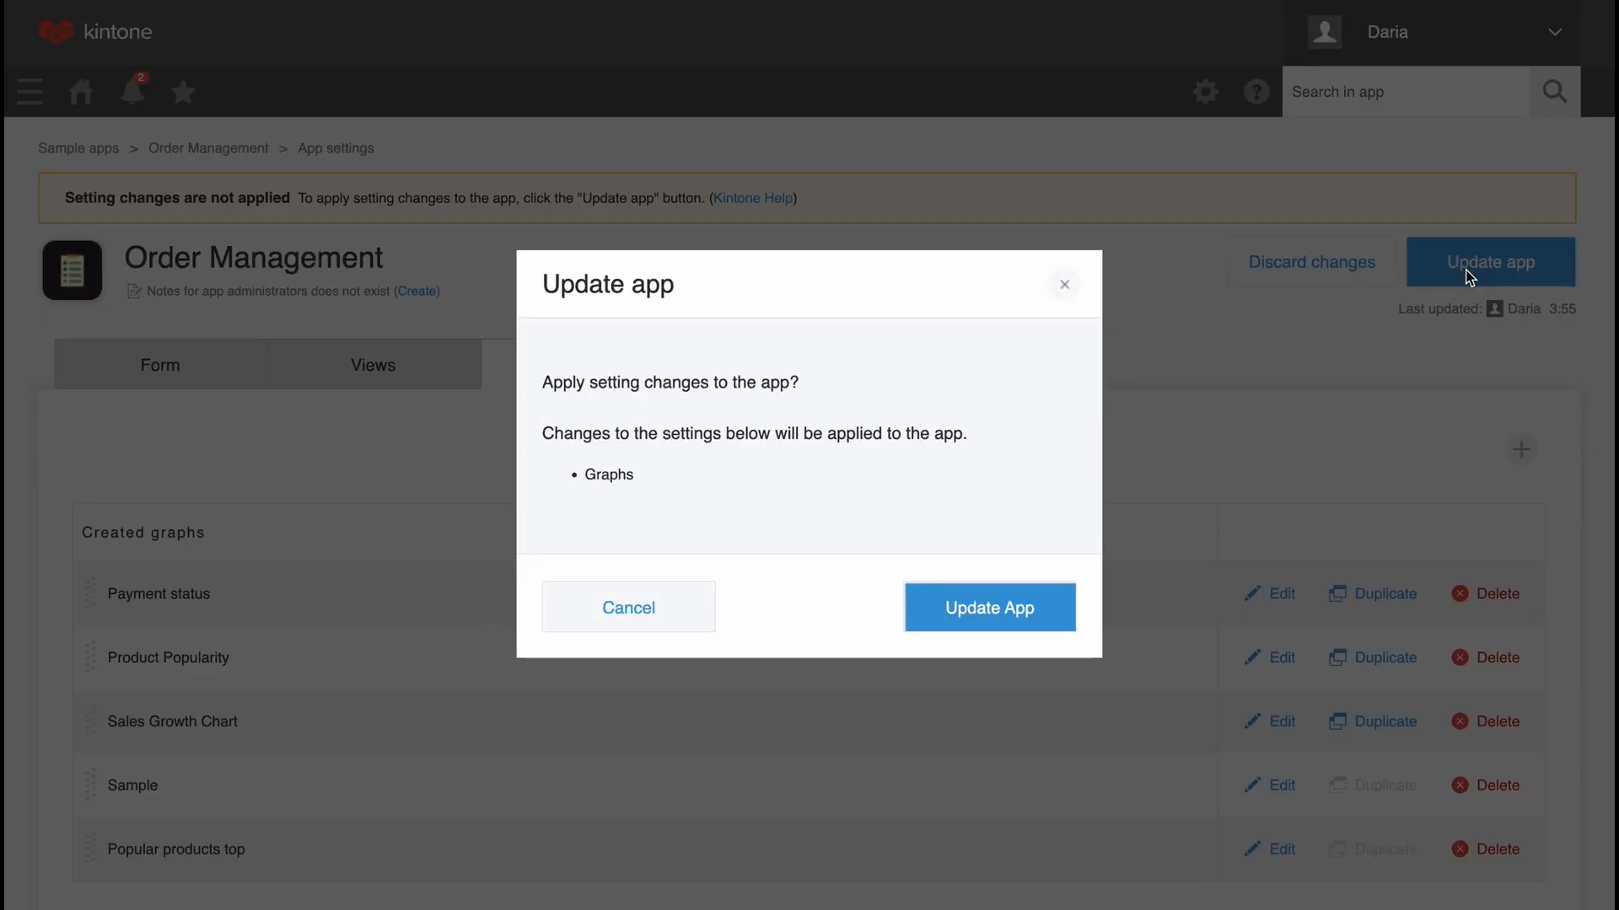
left_click(1012, 607)
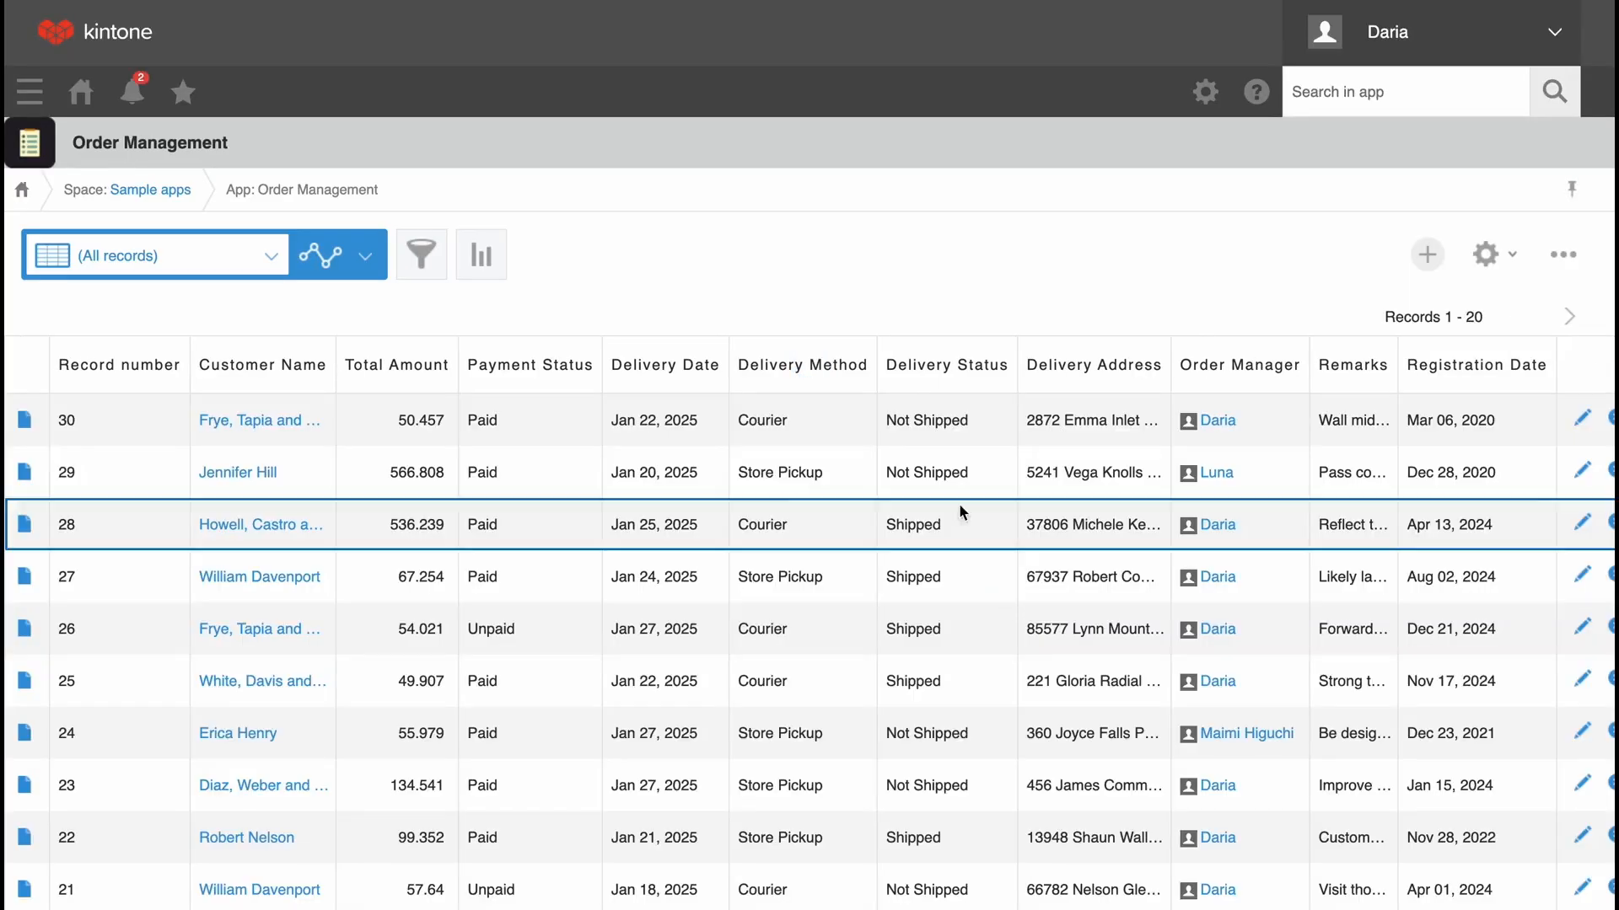
left_click(353, 256)
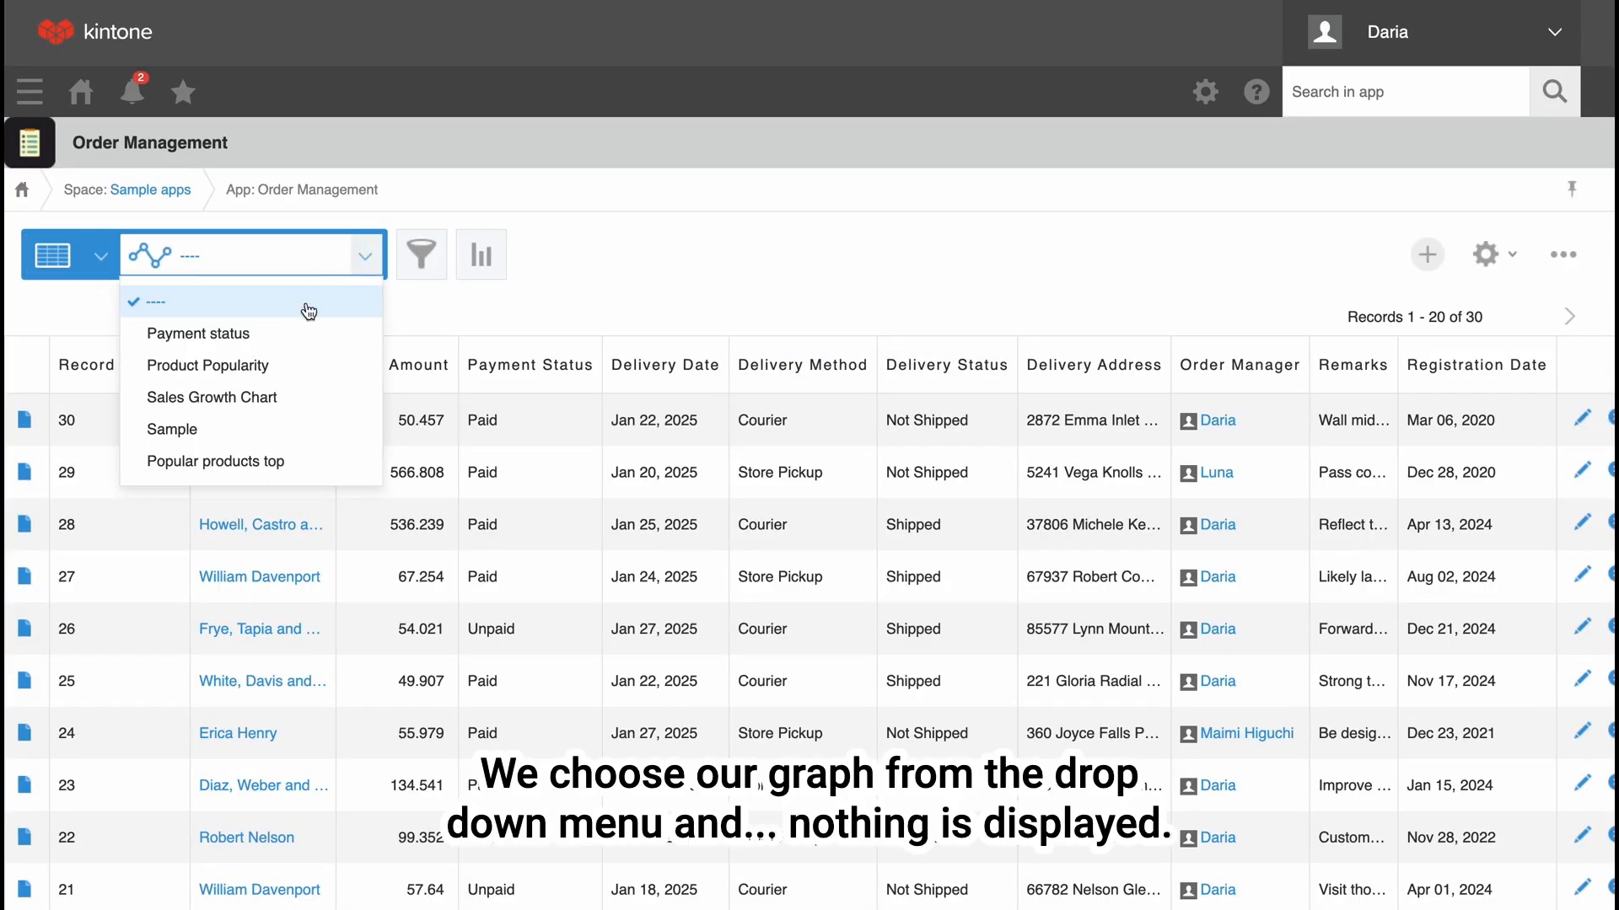
left_click(250, 465)
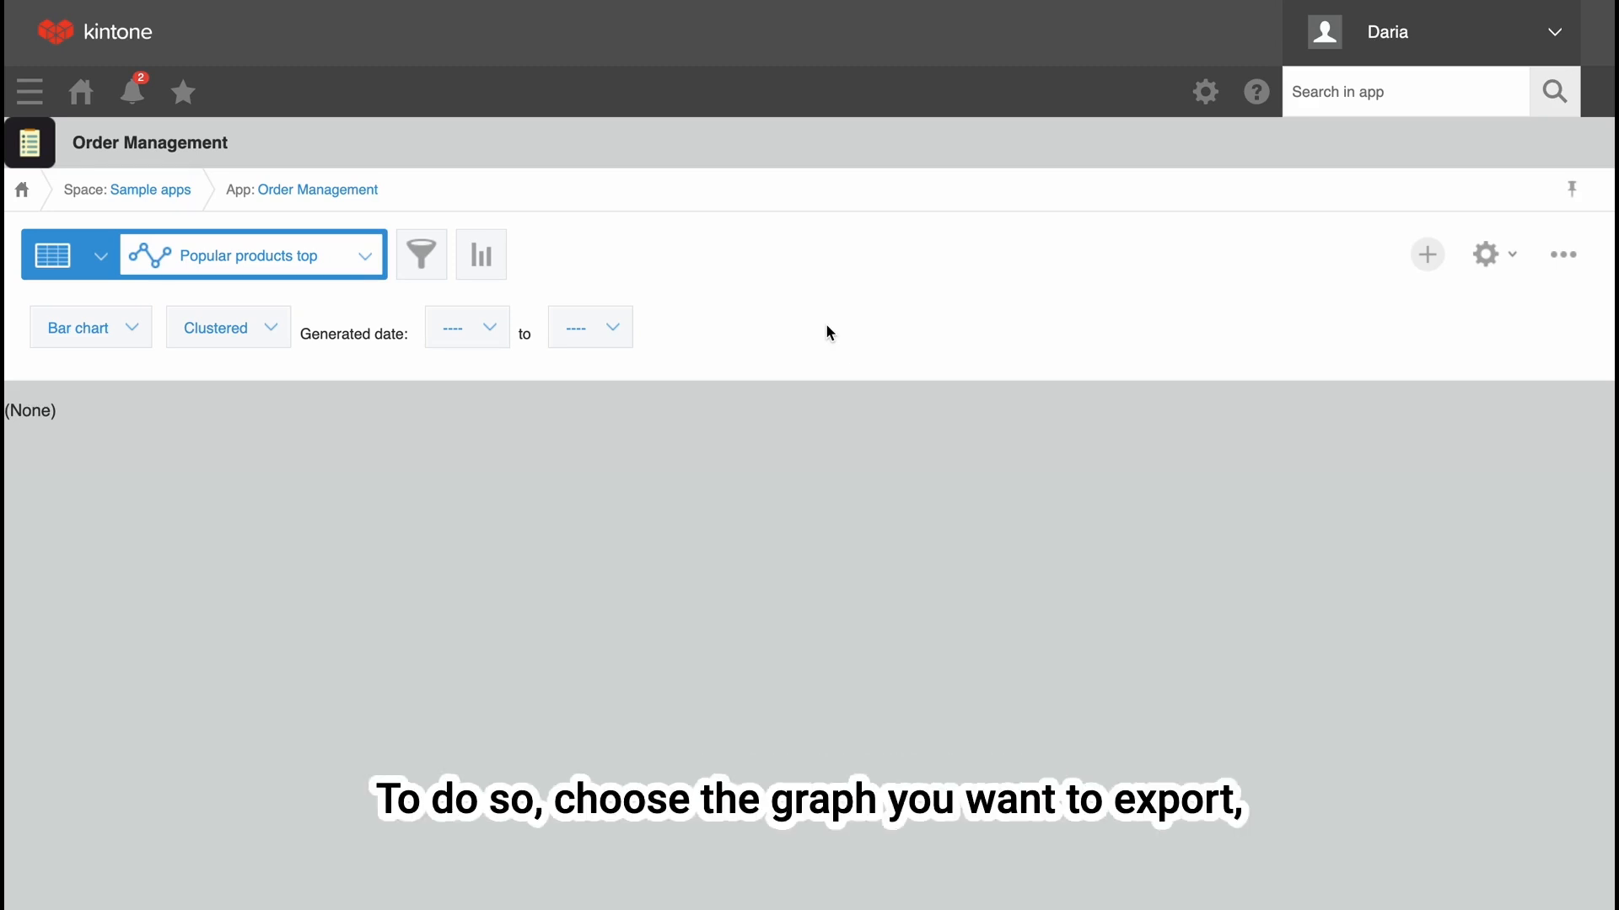
Display the "Product Popularity" graph and open its export to a CSV file.
left_click(364, 256)
left_click(303, 329)
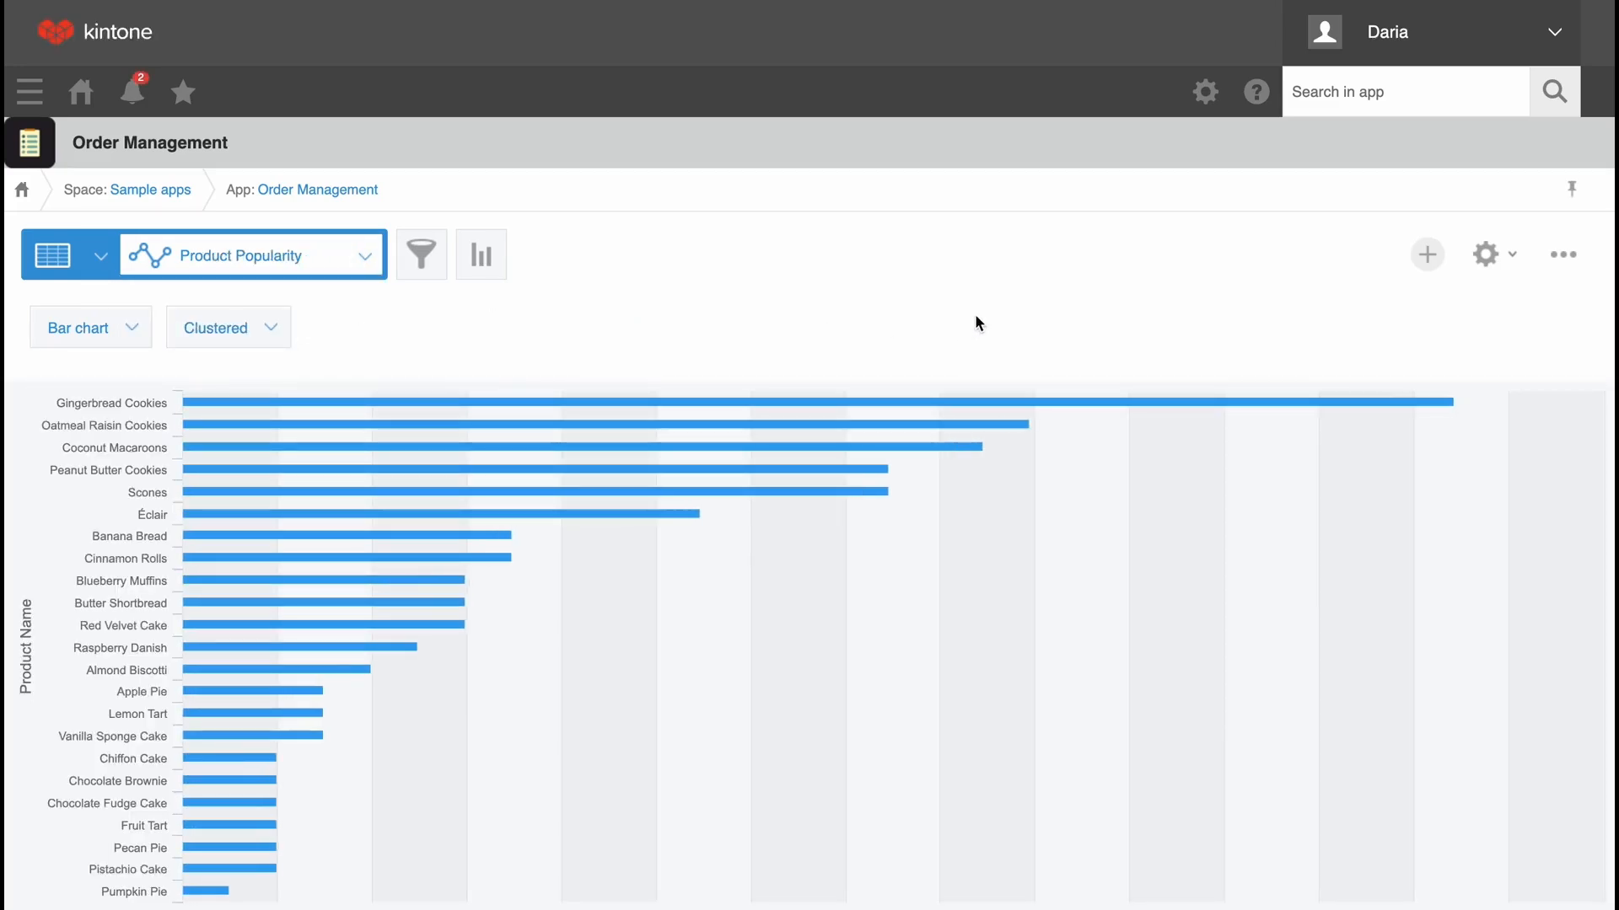
scroll(975, 323, "down", 1)
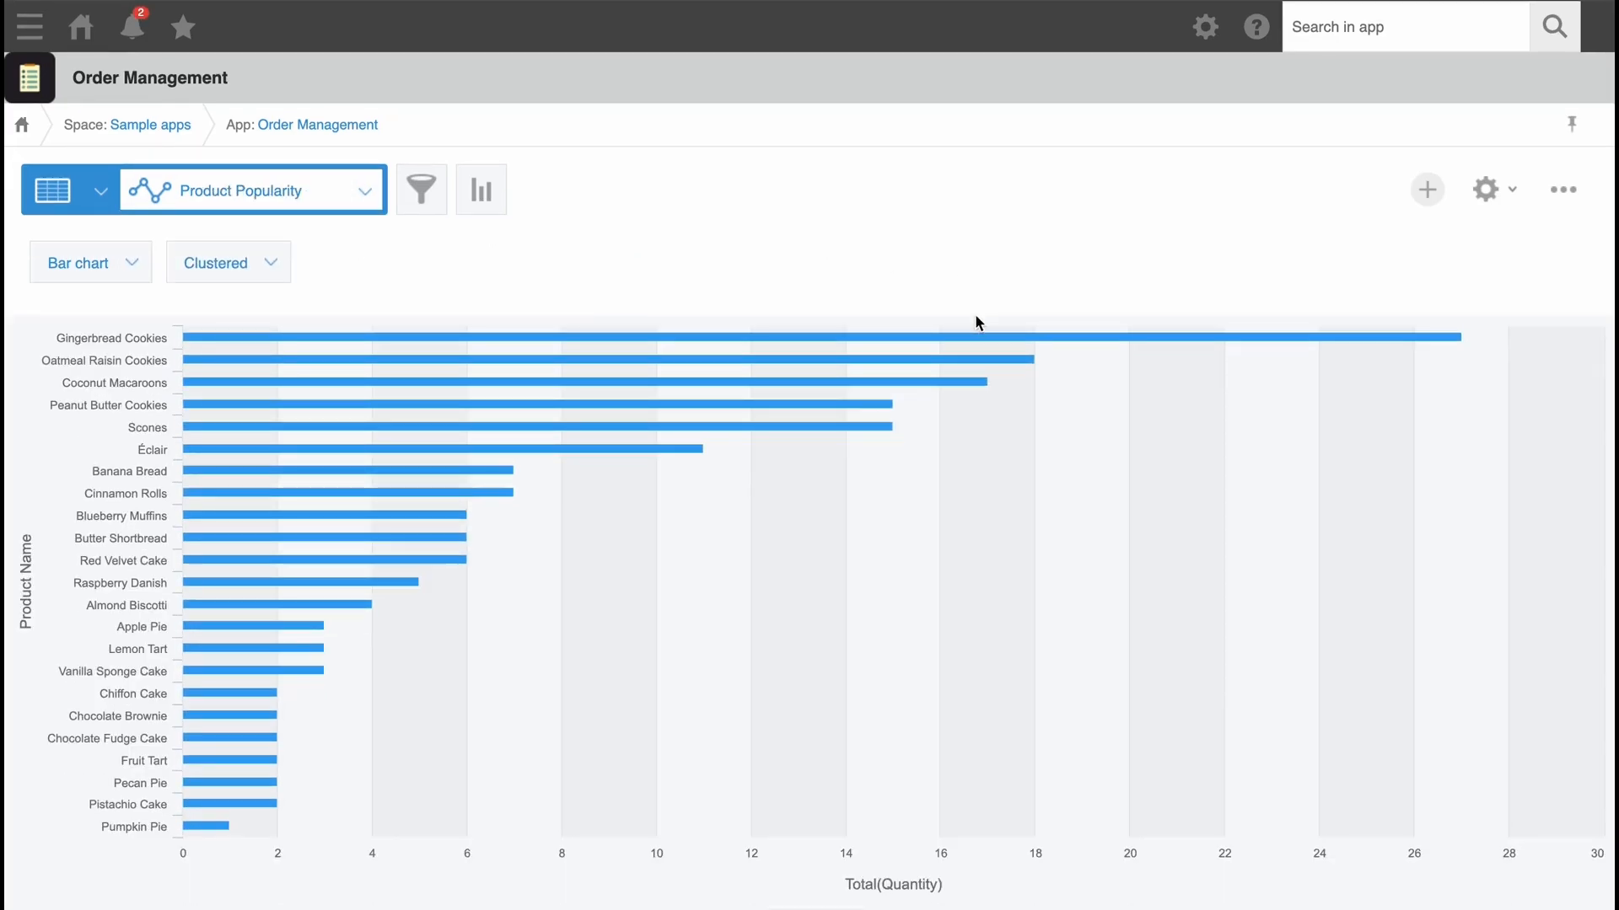
left_click(1563, 191)
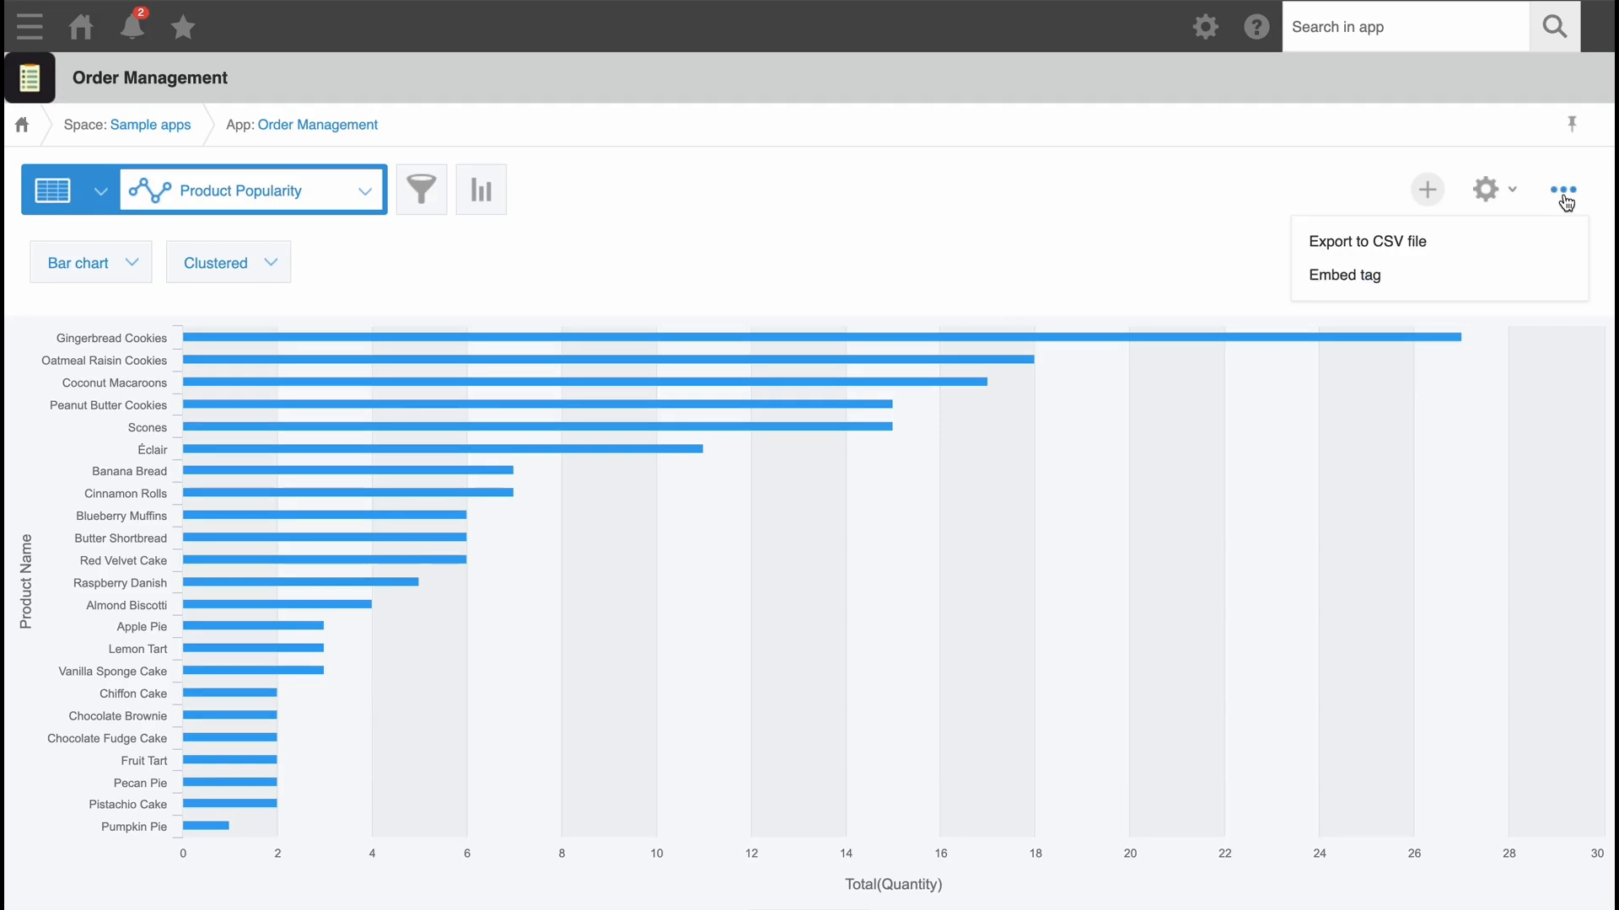
left_click(1381, 242)
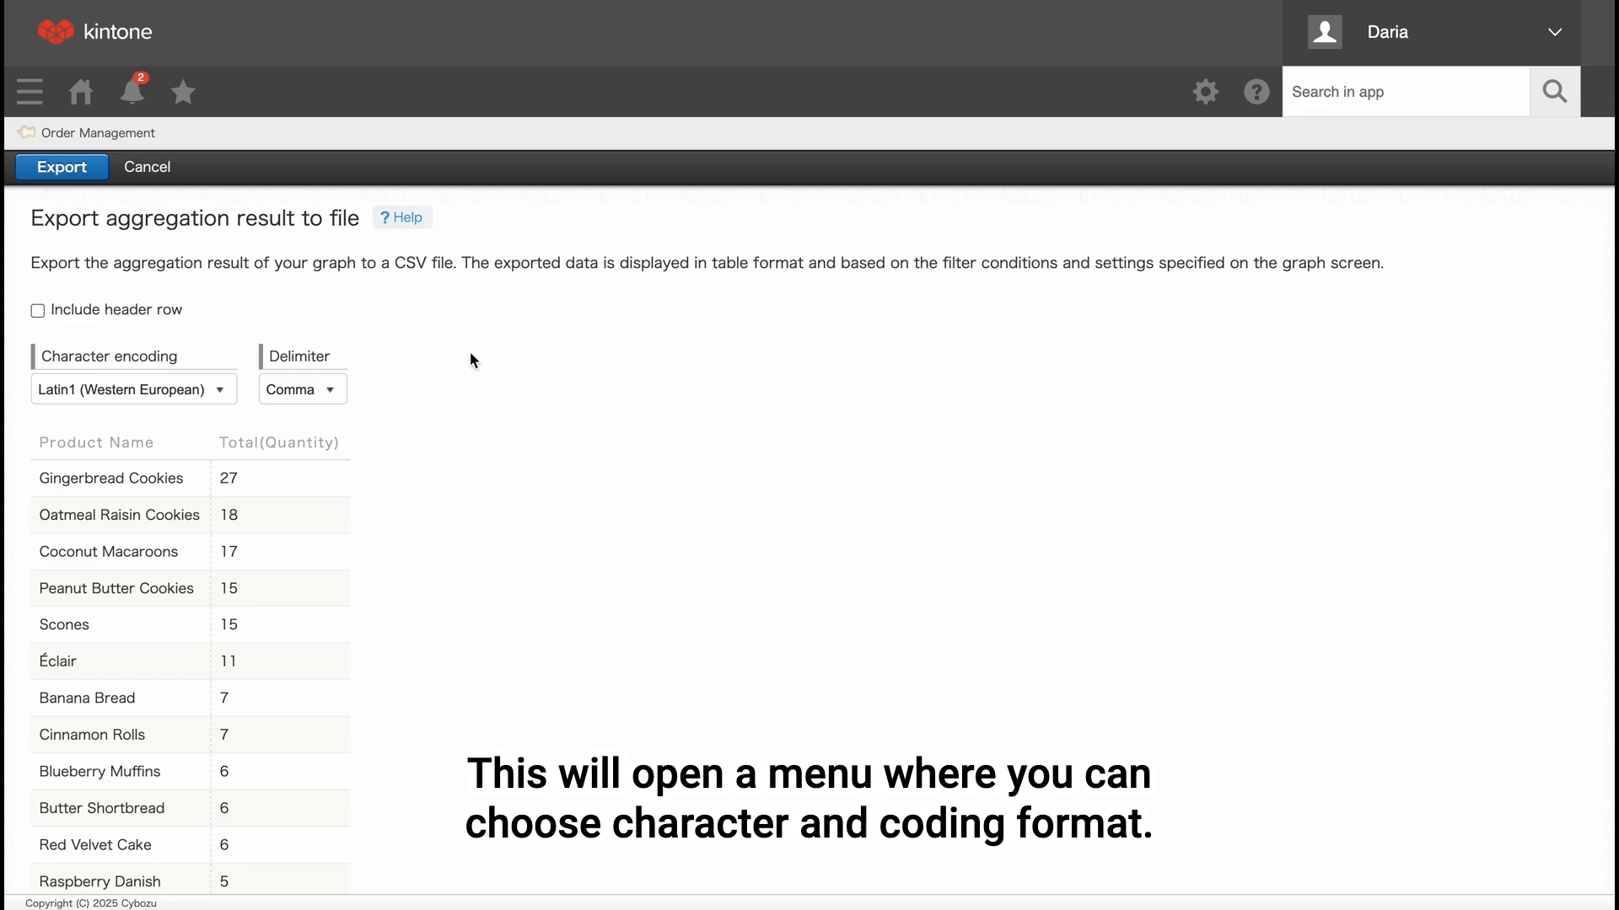
Review the character encoding and delimiter choices for the CSV export.
left_click(215, 388)
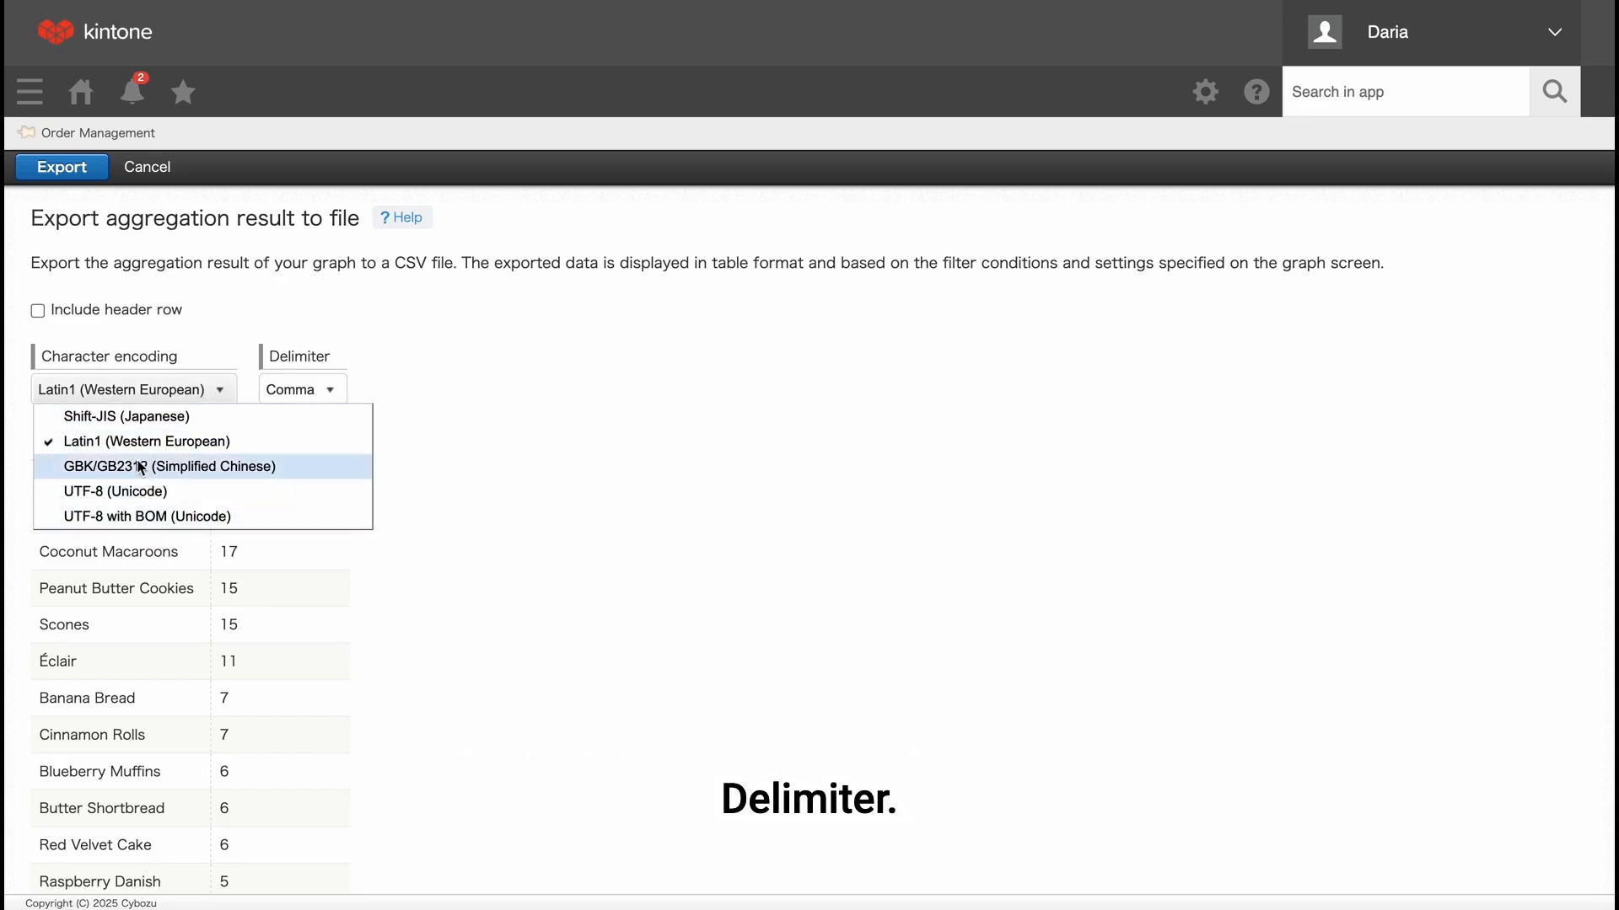
left_click(405, 330)
left_click(328, 396)
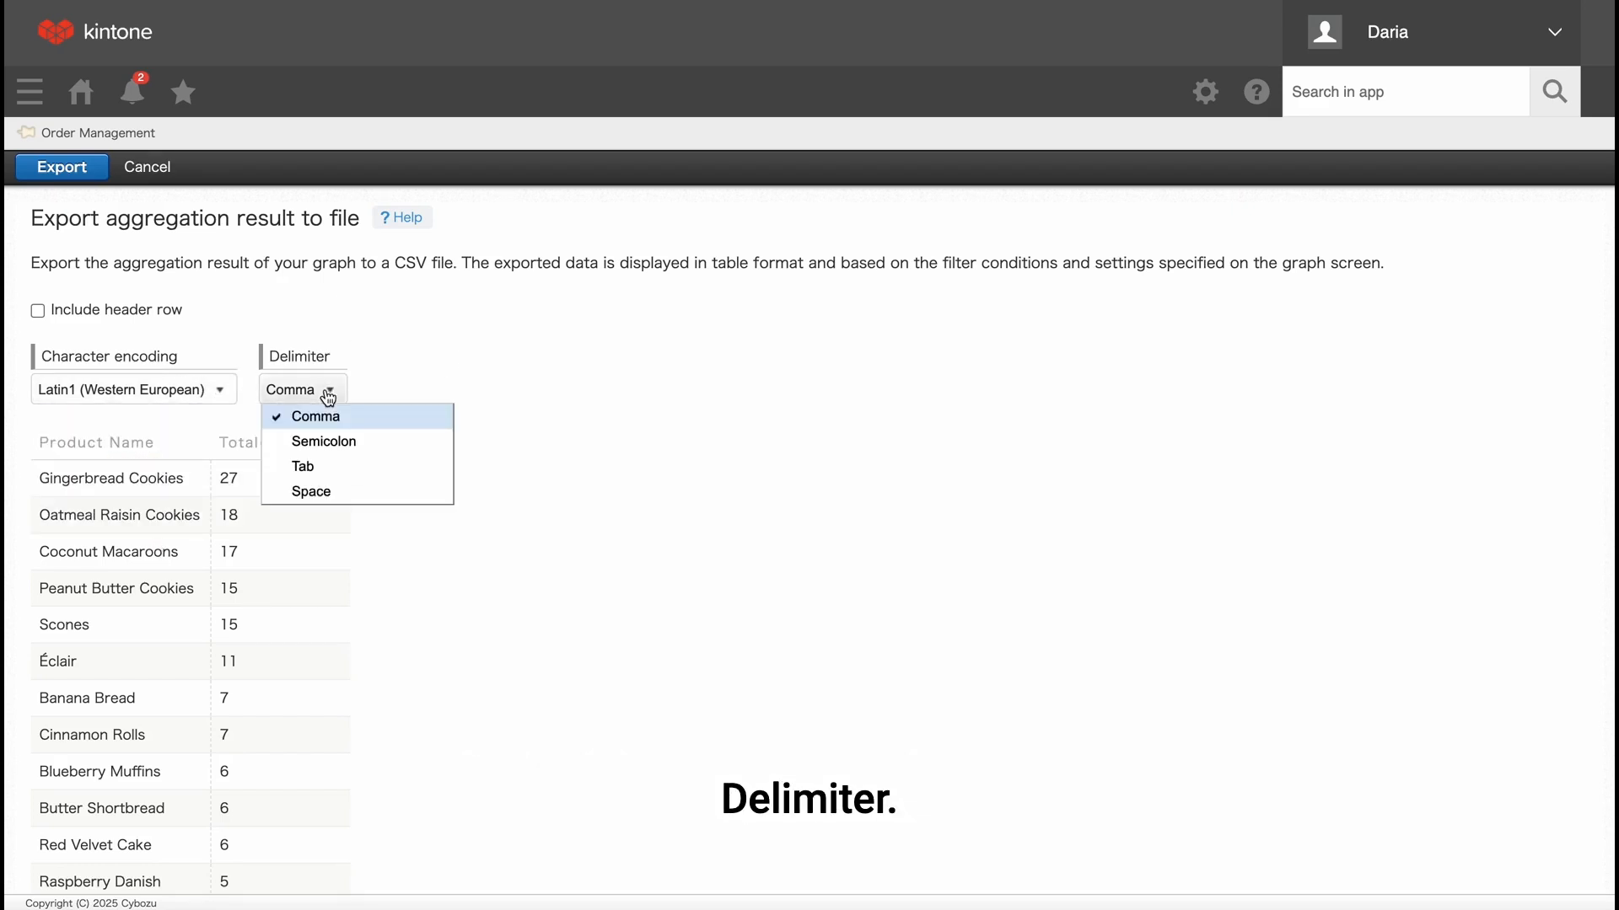
left_click(445, 359)
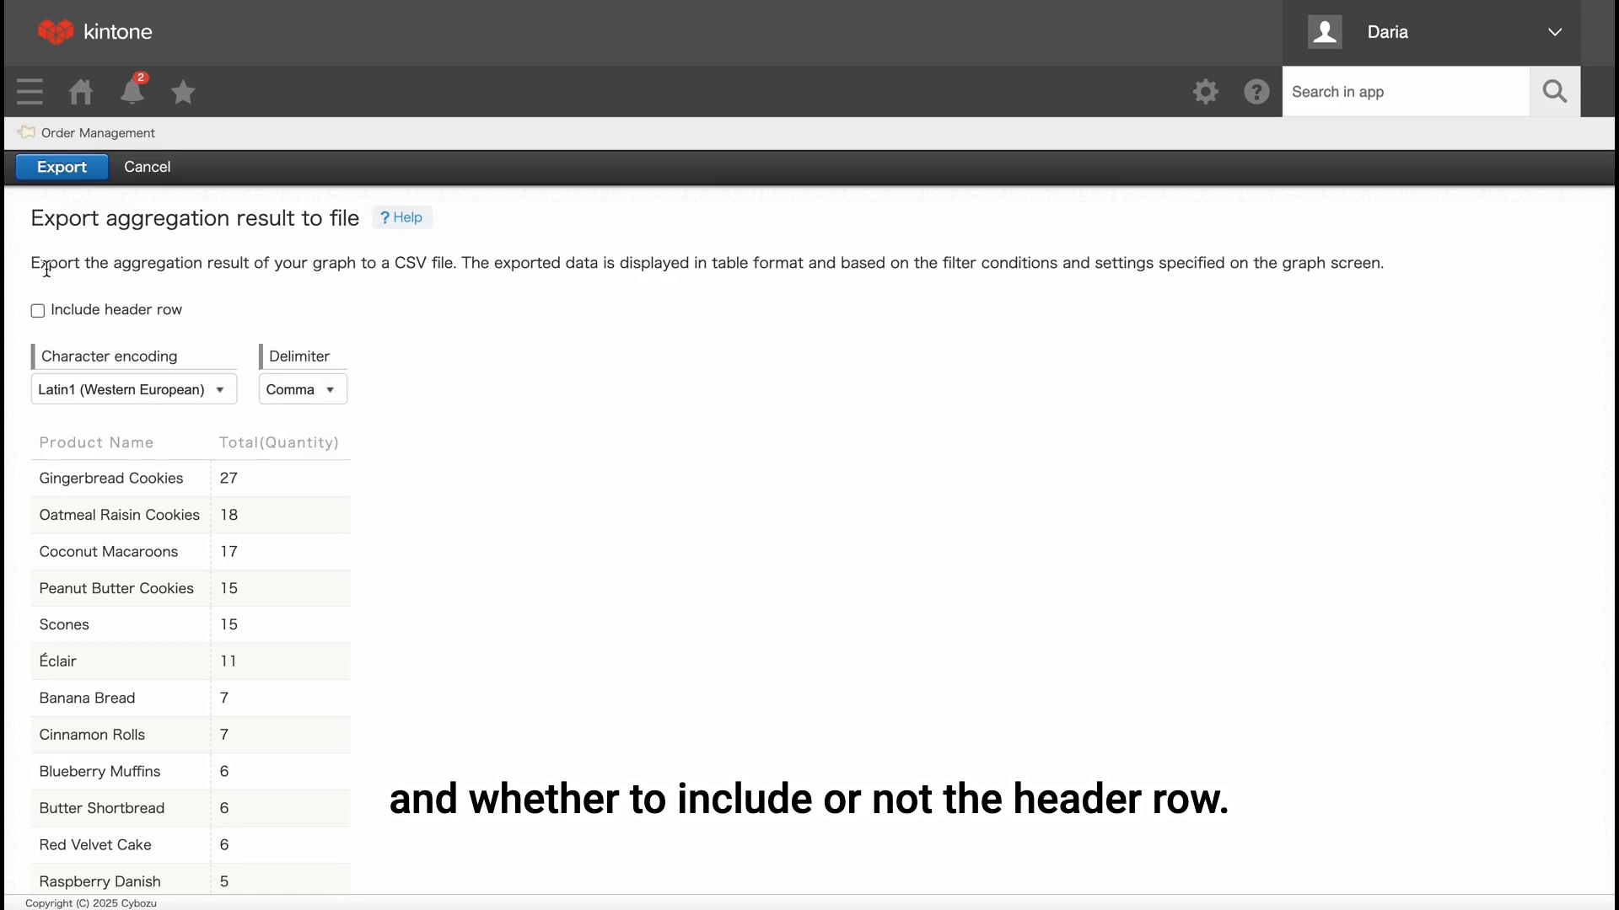
Include the header row, export the aggregation result, and download the generated CSV file.
left_click(38, 311)
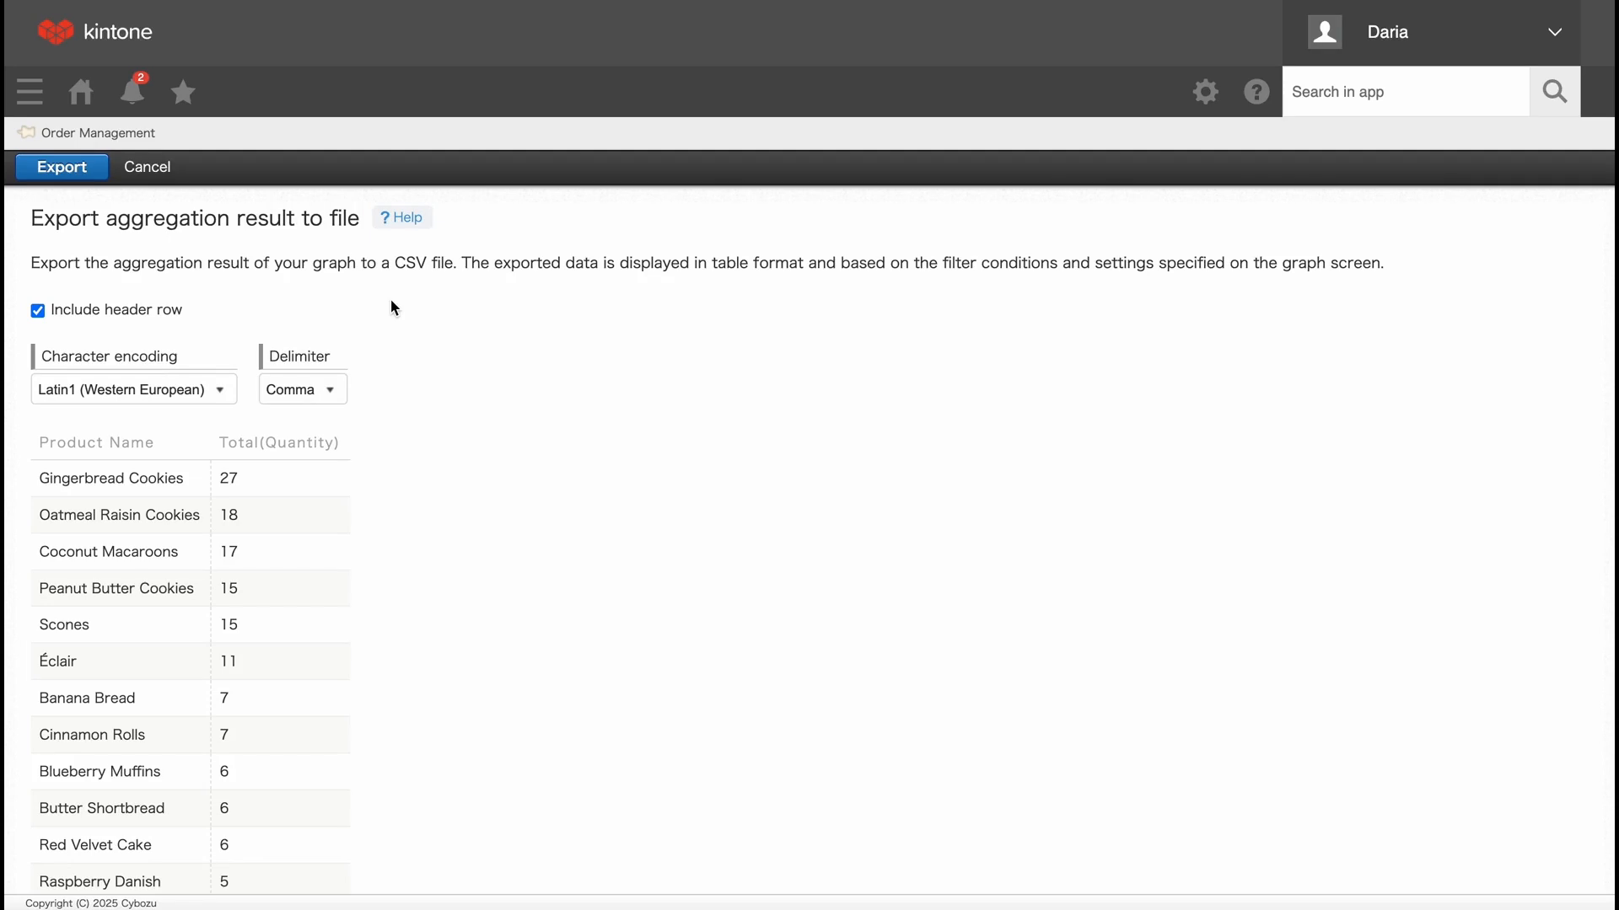
left_click(76, 167)
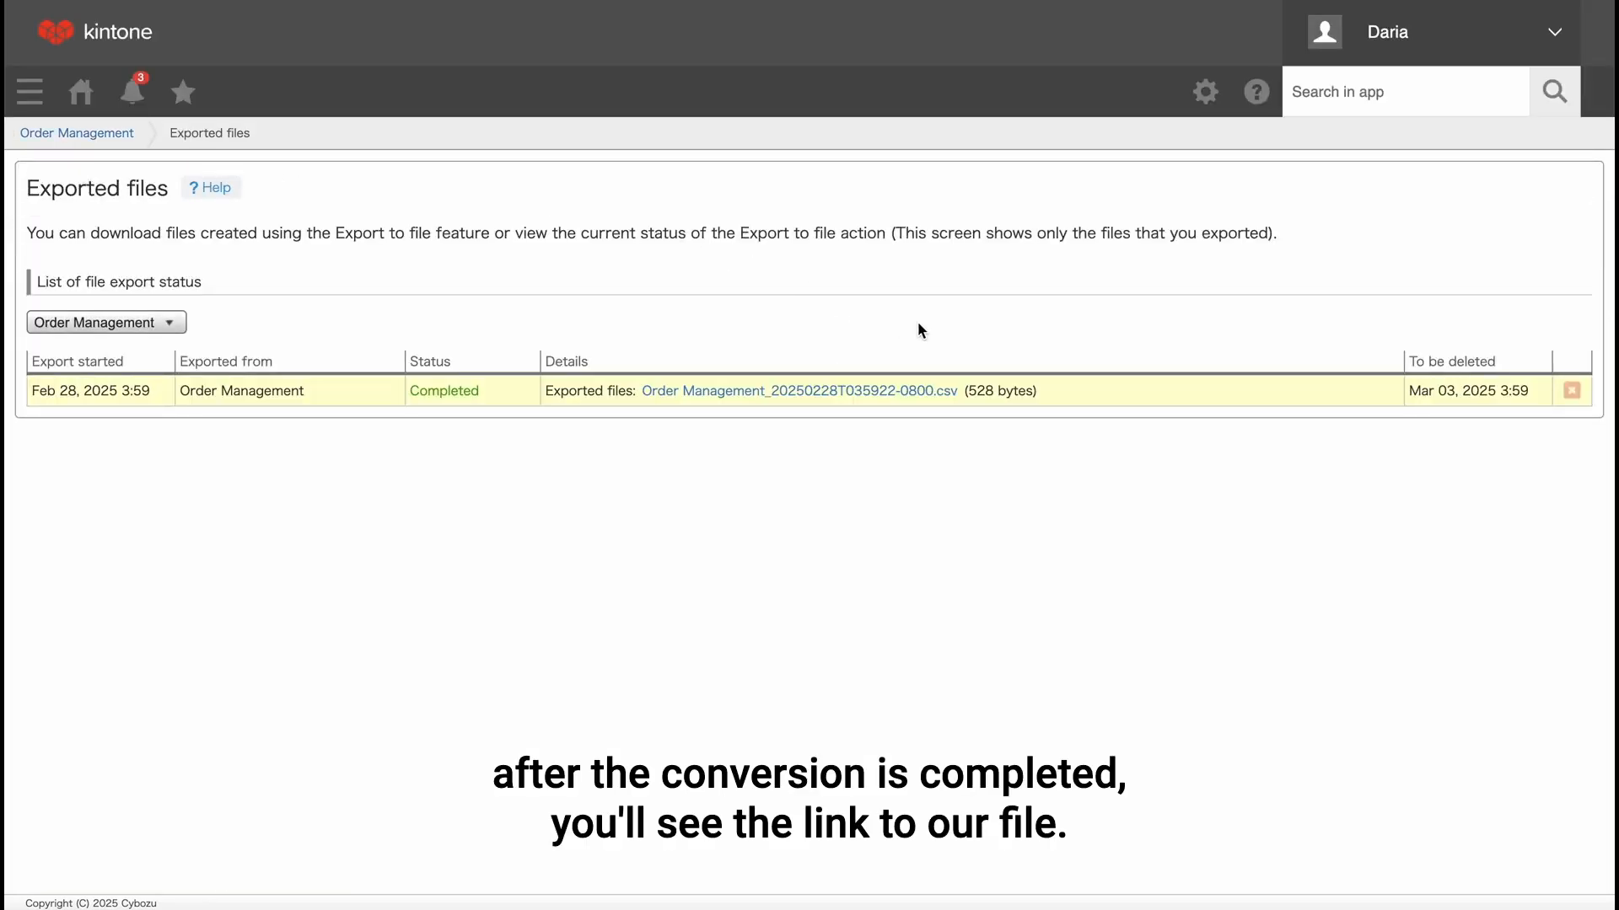
left_click(856, 393)
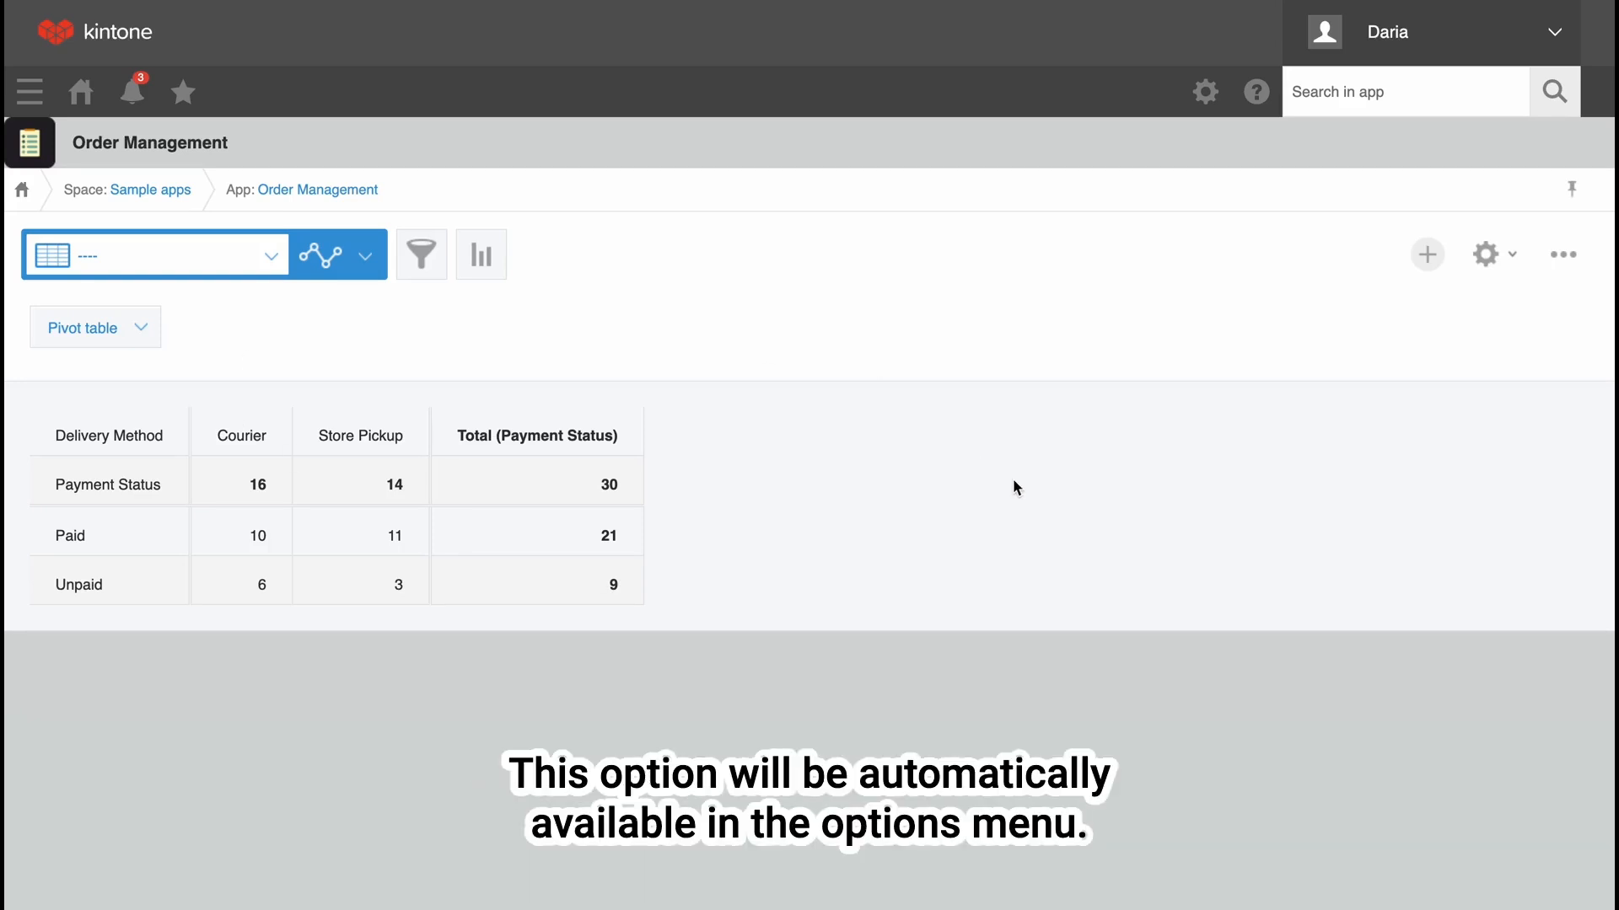
Check the file export options available for the payment status pivot table.
left_click(1567, 257)
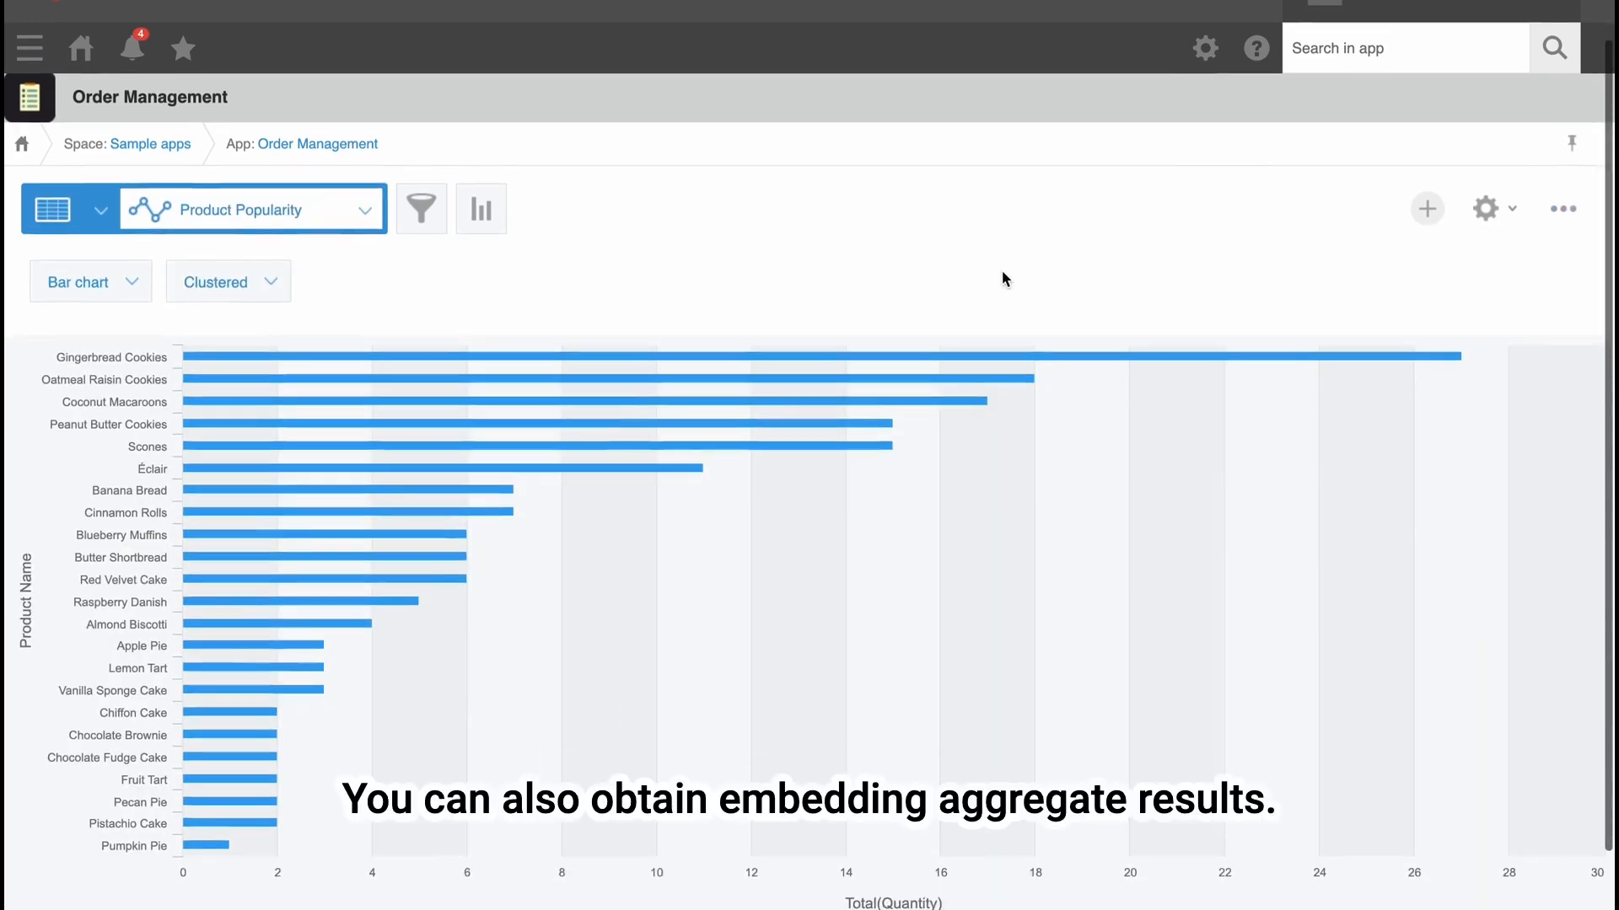
Generate the embed tag for the "Product Popularity" bar chart and copy its iframe code.
scroll(1001, 270, "down", 2)
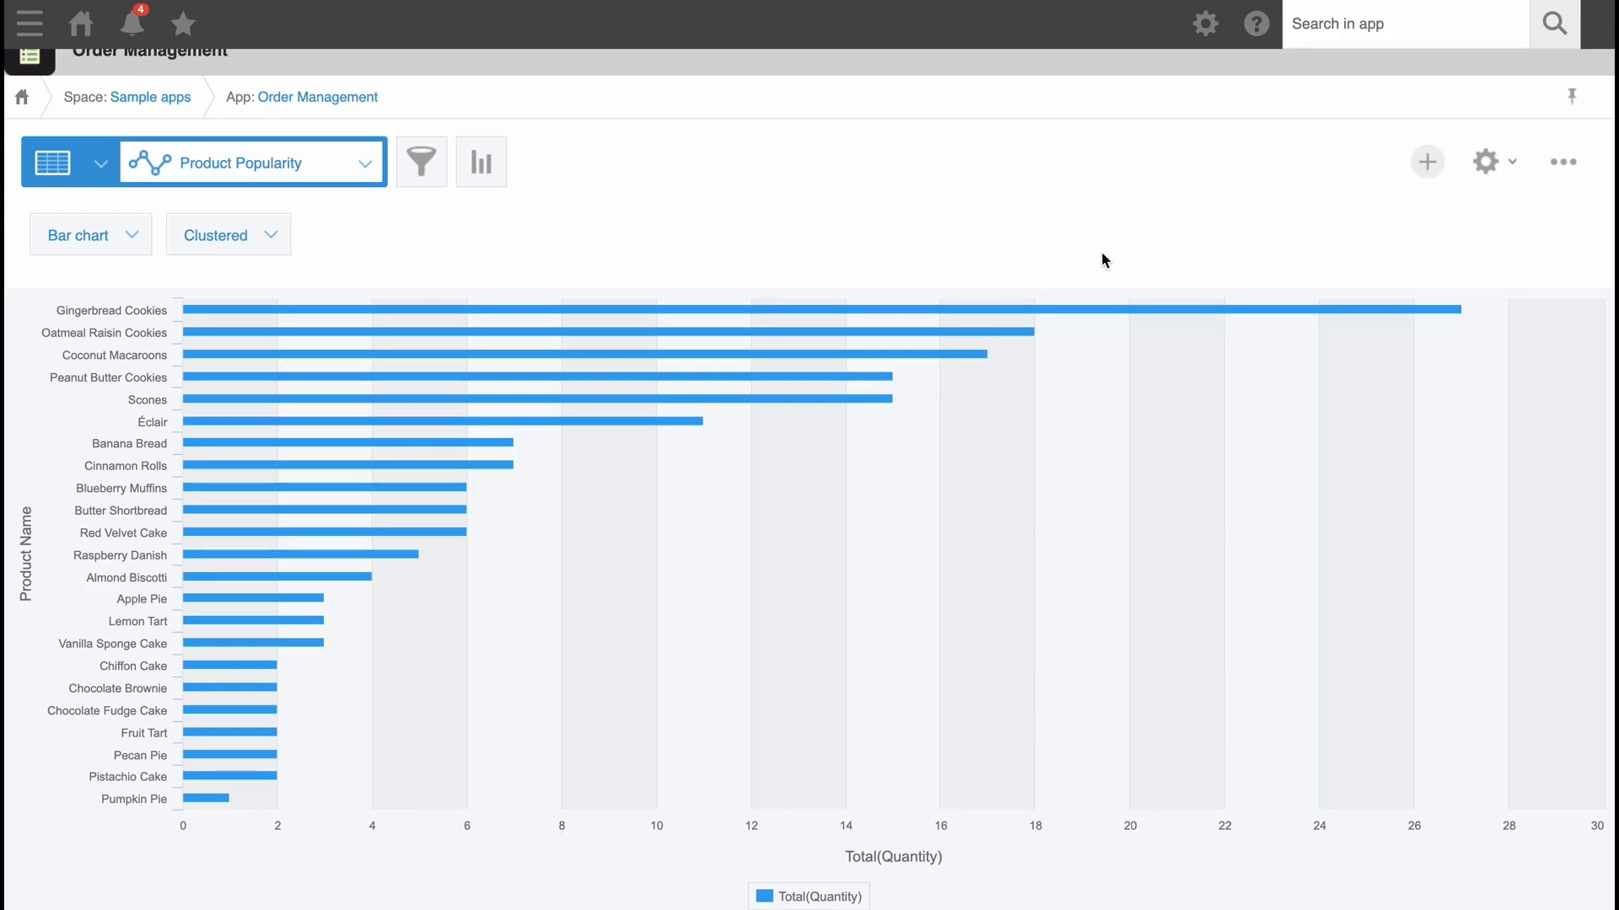
left_click(1563, 164)
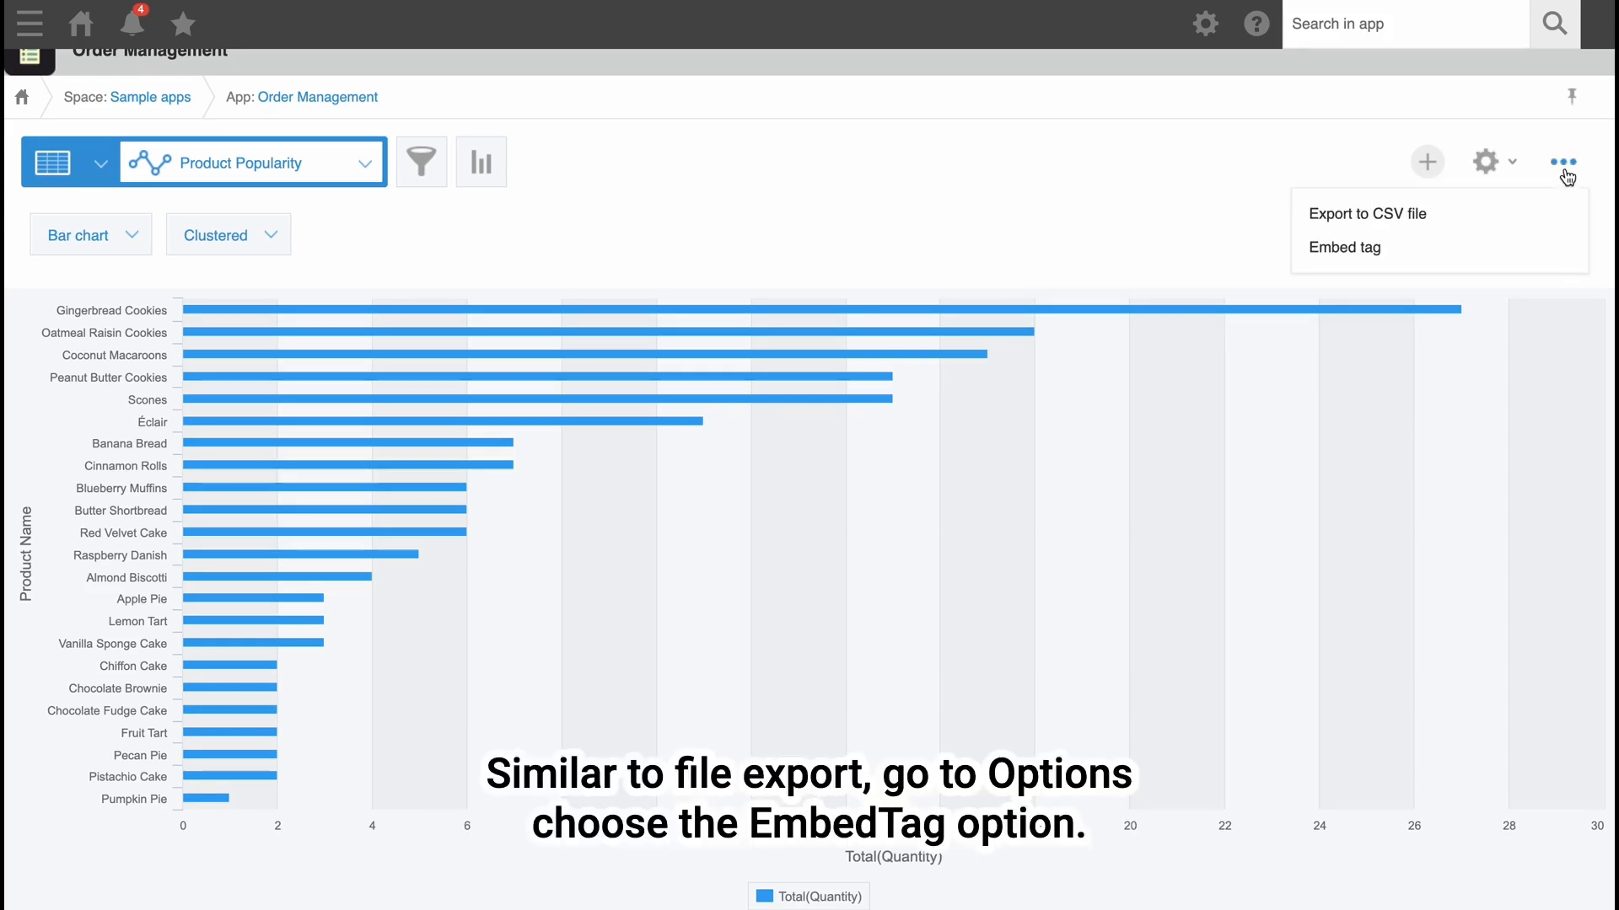
left_click(1355, 249)
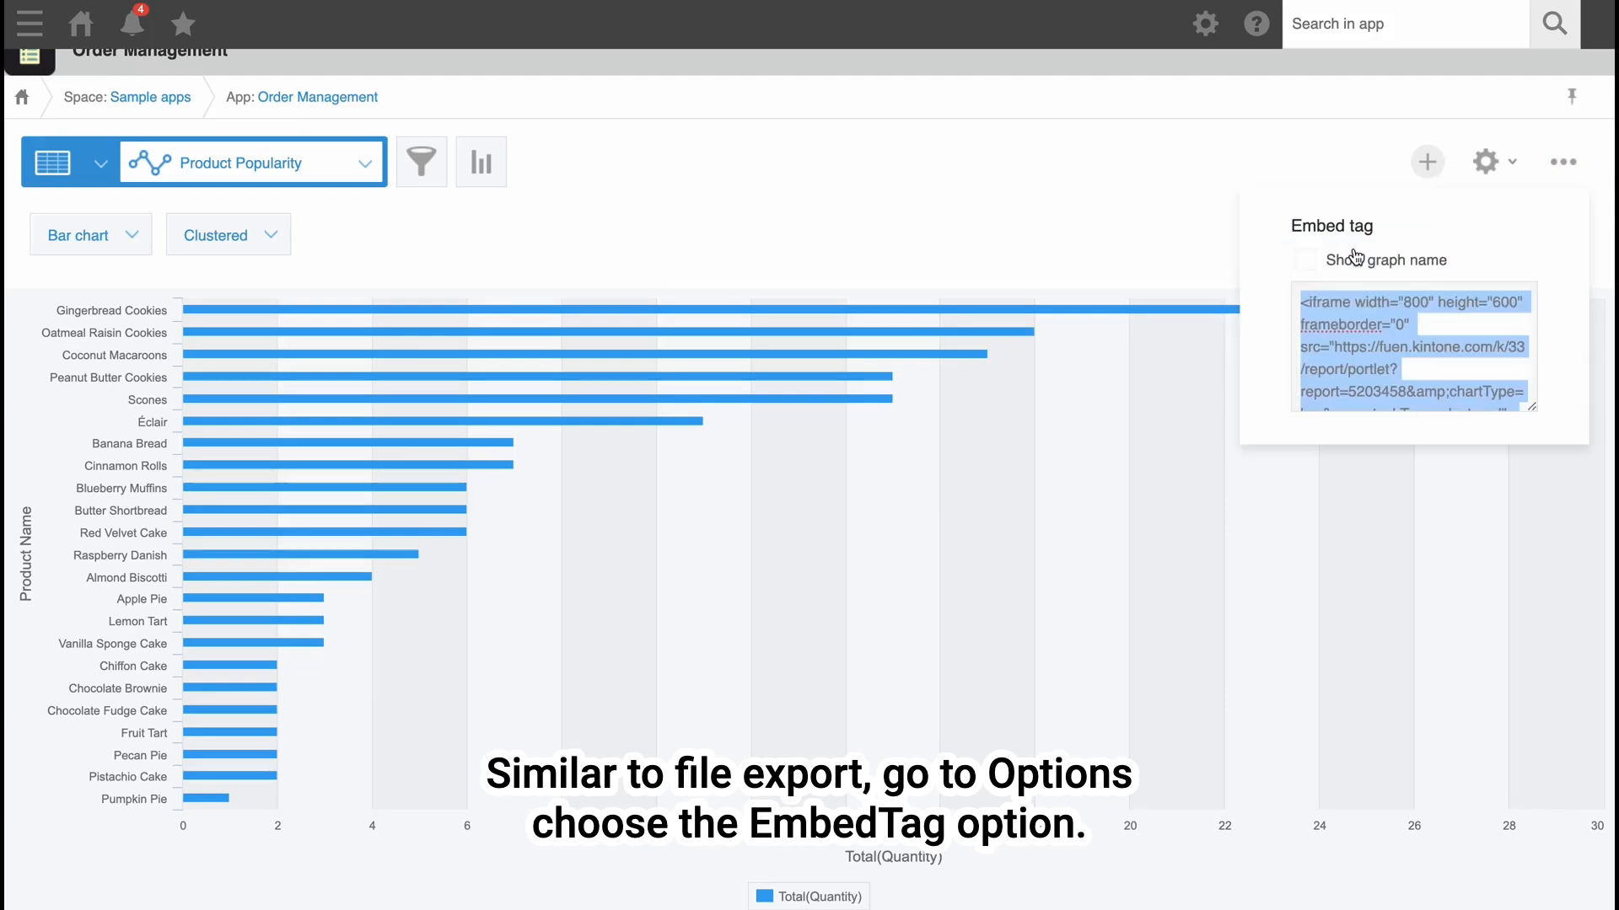
right_click(1385, 333)
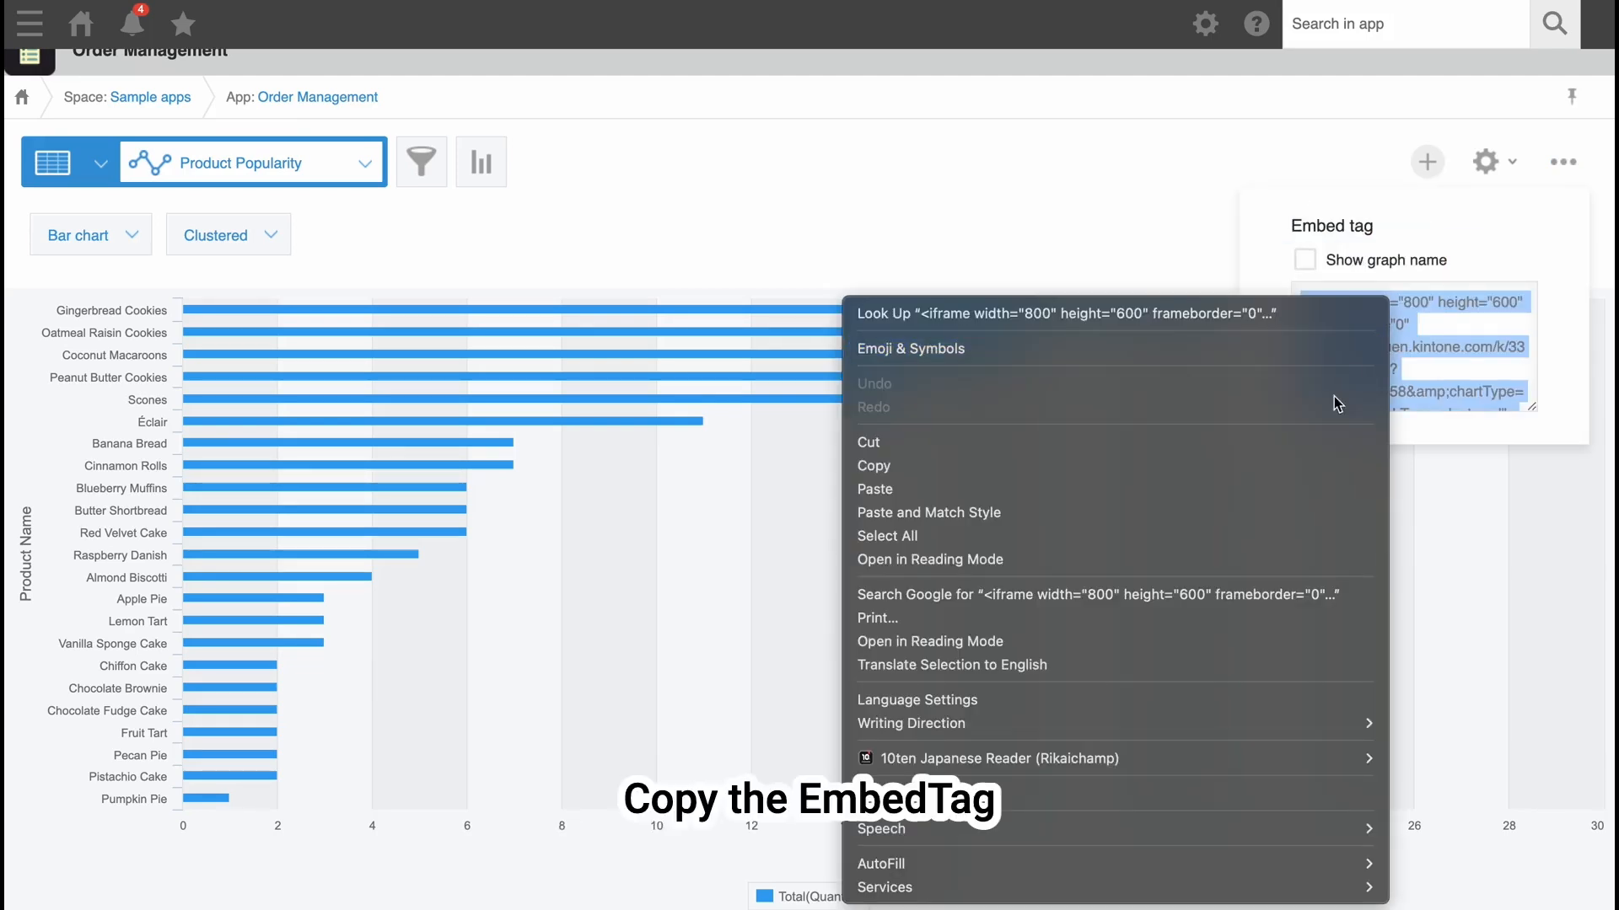
left_click(1311, 463)
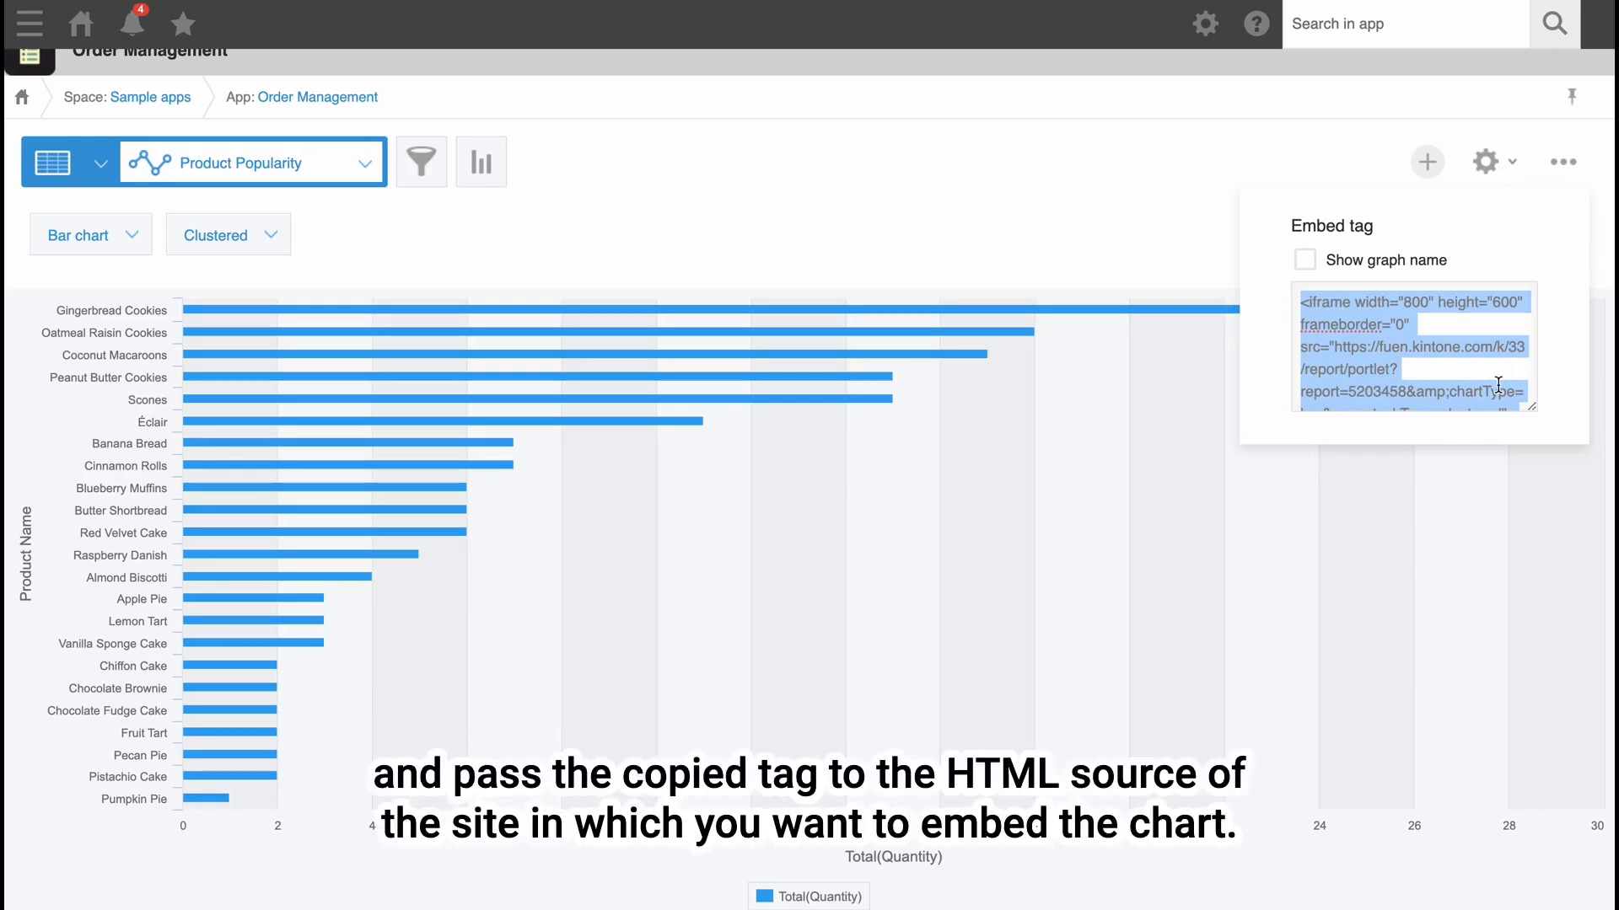
Turn on showing the graph name in the embed tag, review the iframe code, and close the embed settings.
scroll(1498, 384, "down", 2)
scroll(1498, 384, "up", 2)
left_click(1304, 259)
scroll(1415, 366, "down", 2)
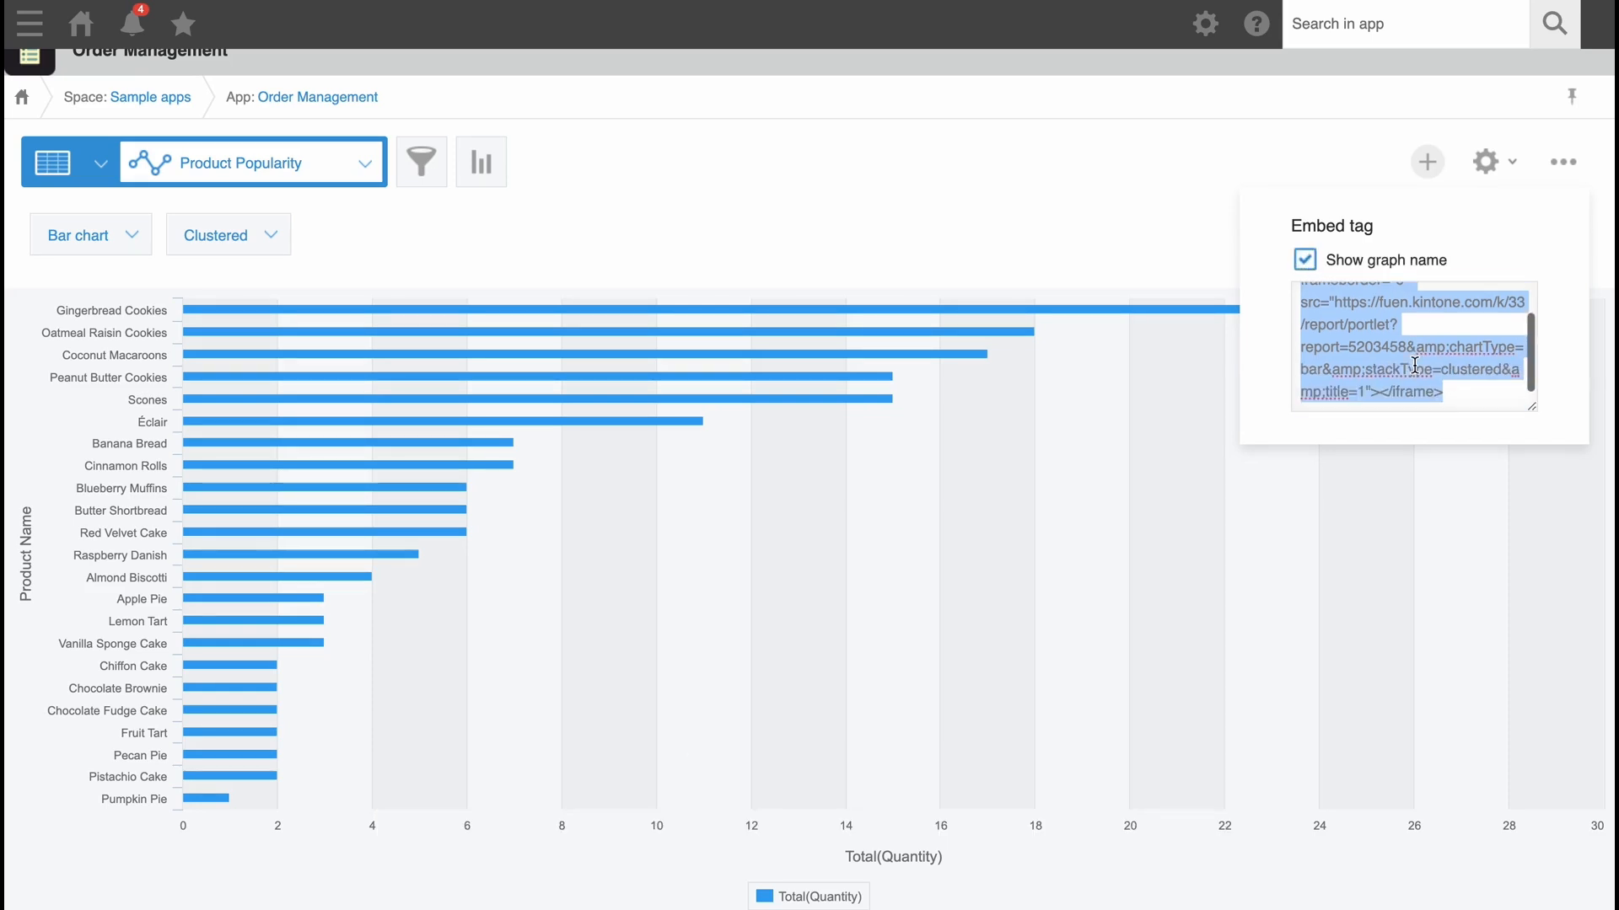
scroll(1414, 366, "up", 2)
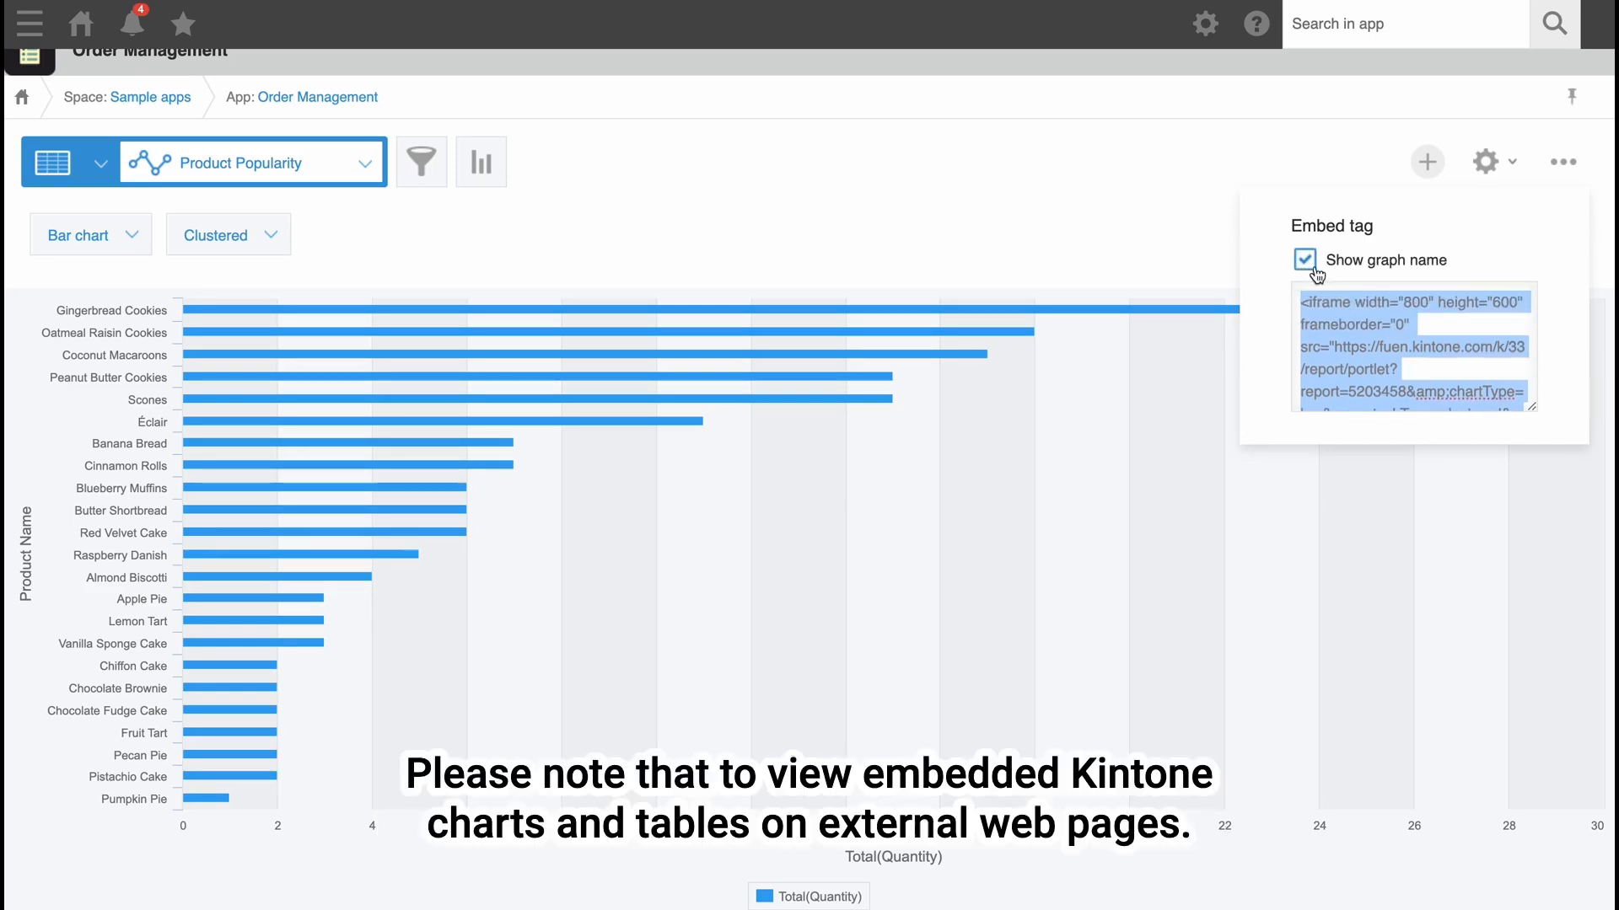
left_click(1582, 175)
left_click(1111, 242)
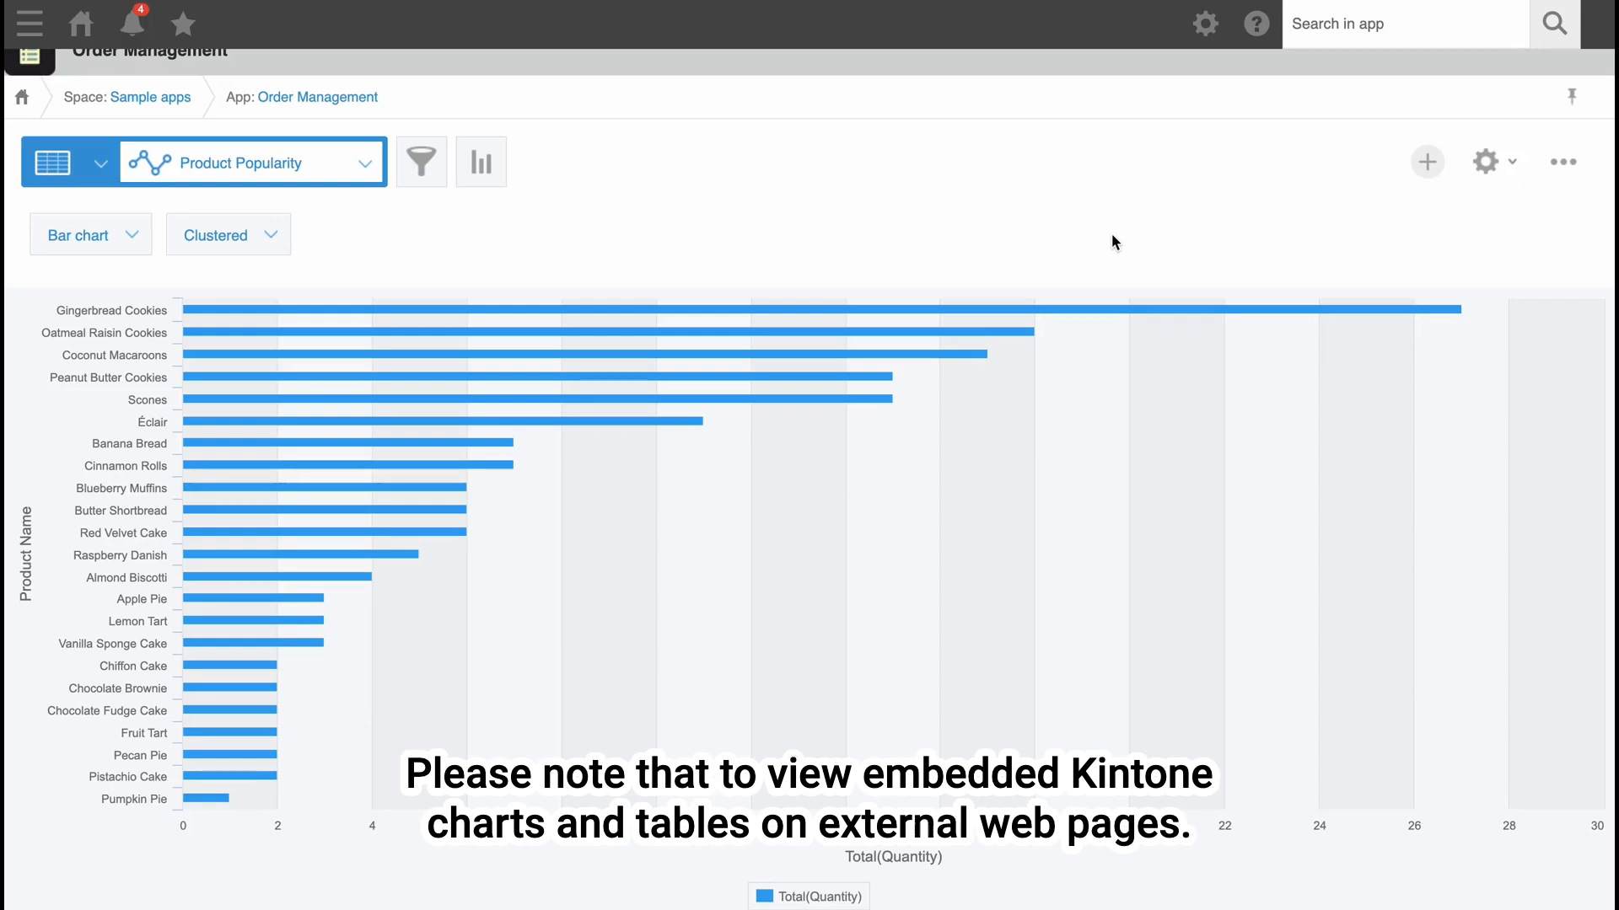